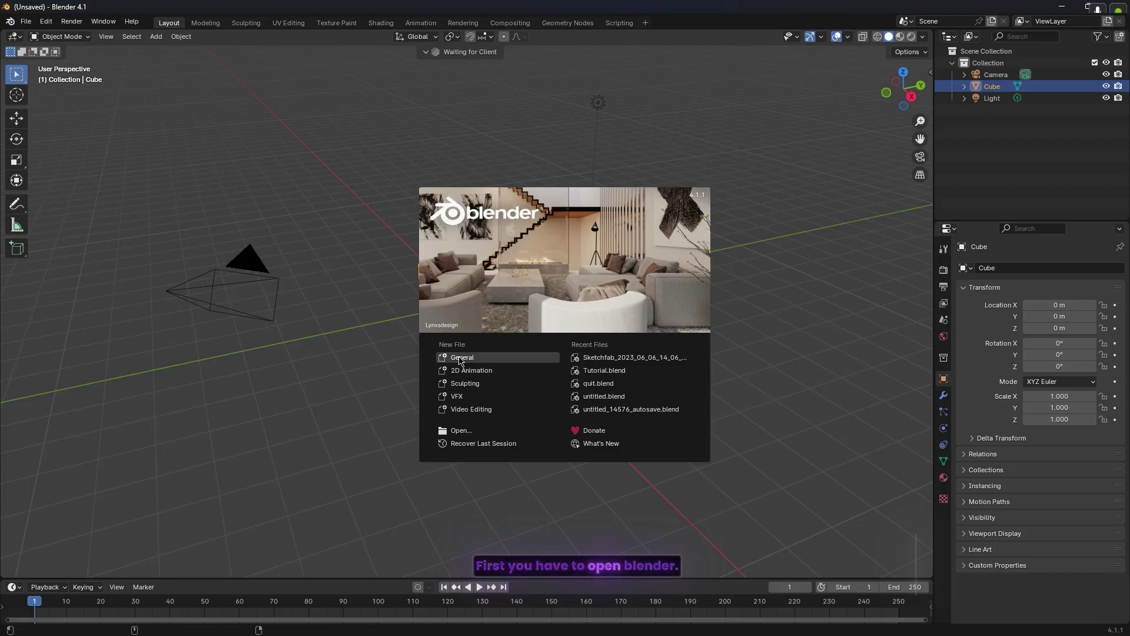
Create a new General file.
click(461, 357)
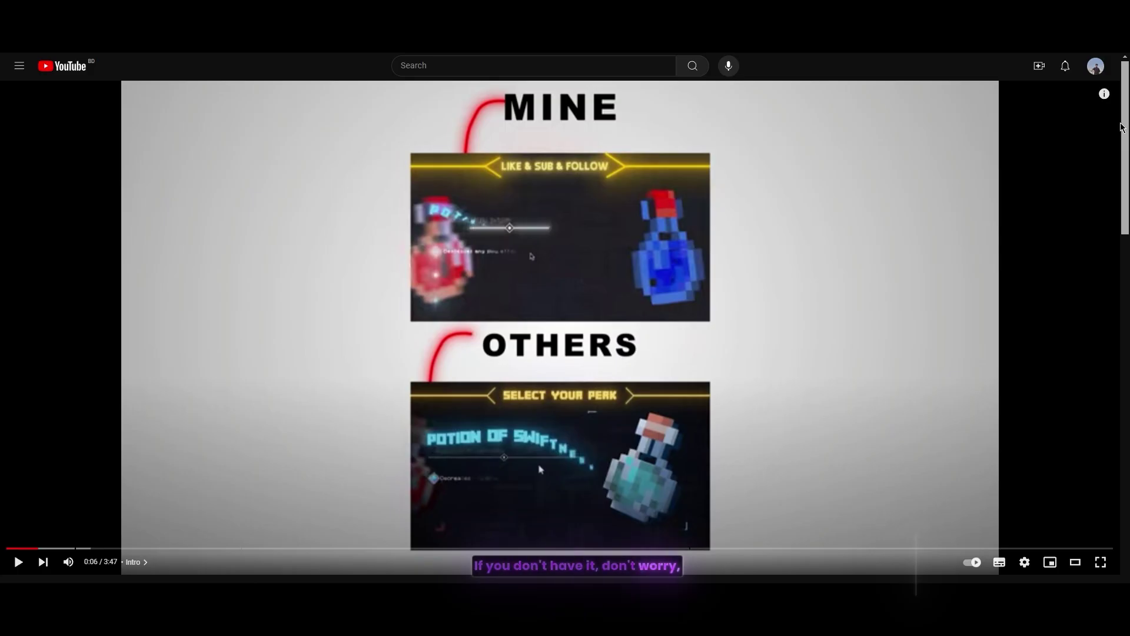
Browse the YouTube results for "blender basic tutorial" and examine the video description's software and contact links.
drag(1121, 128, 1127, 285)
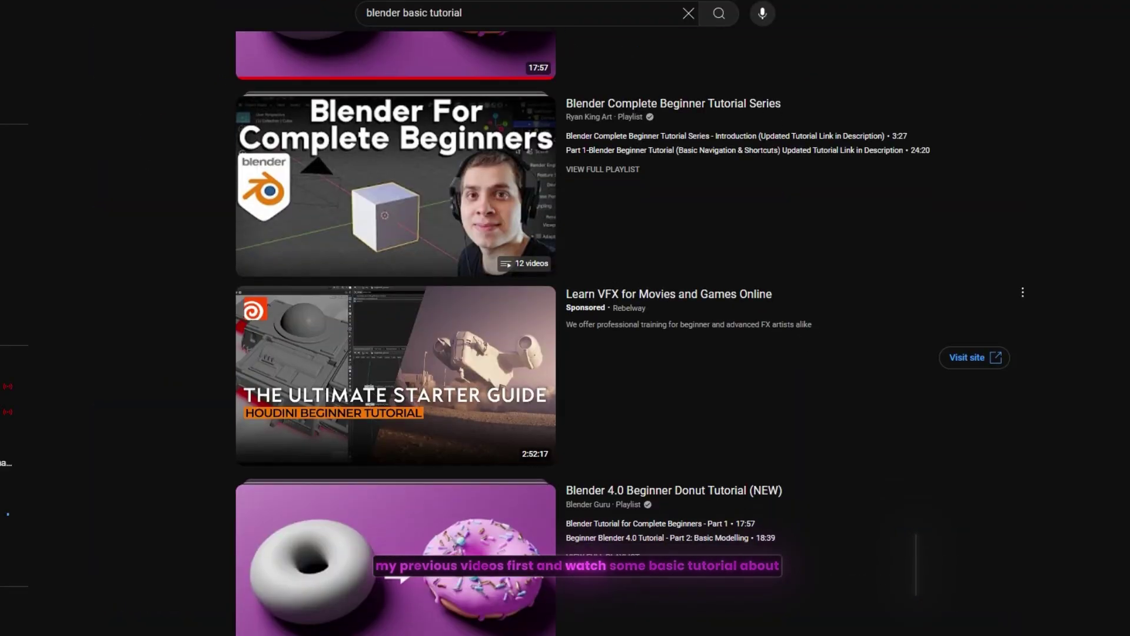
scroll(630, 333, down, 3)
scroll(630, 333, down, 5)
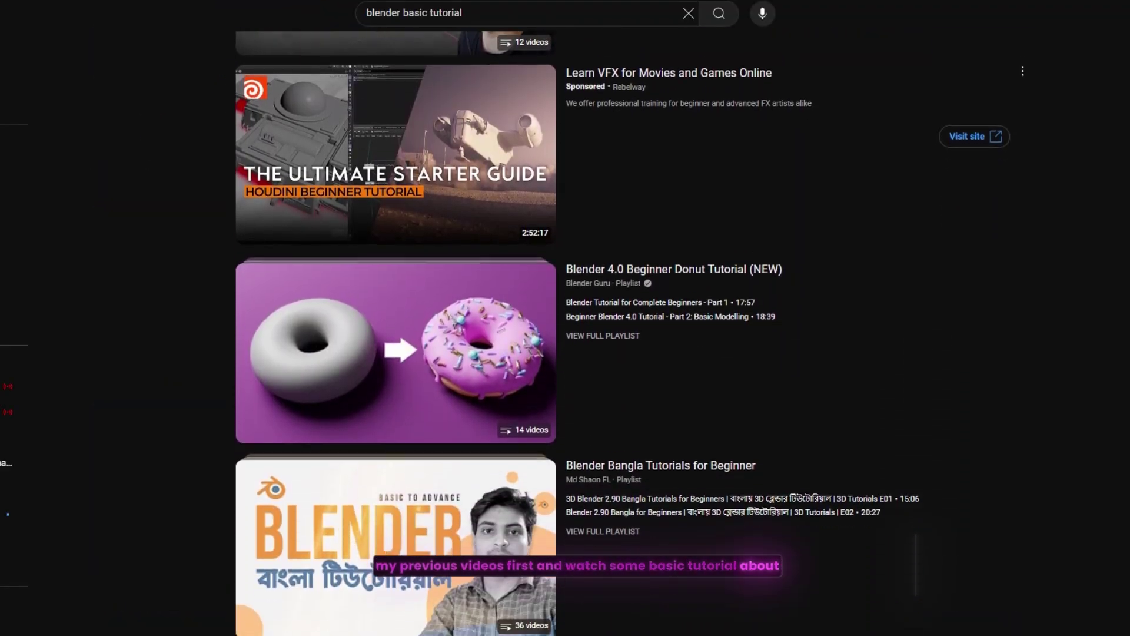
scroll(630, 332, down, 5)
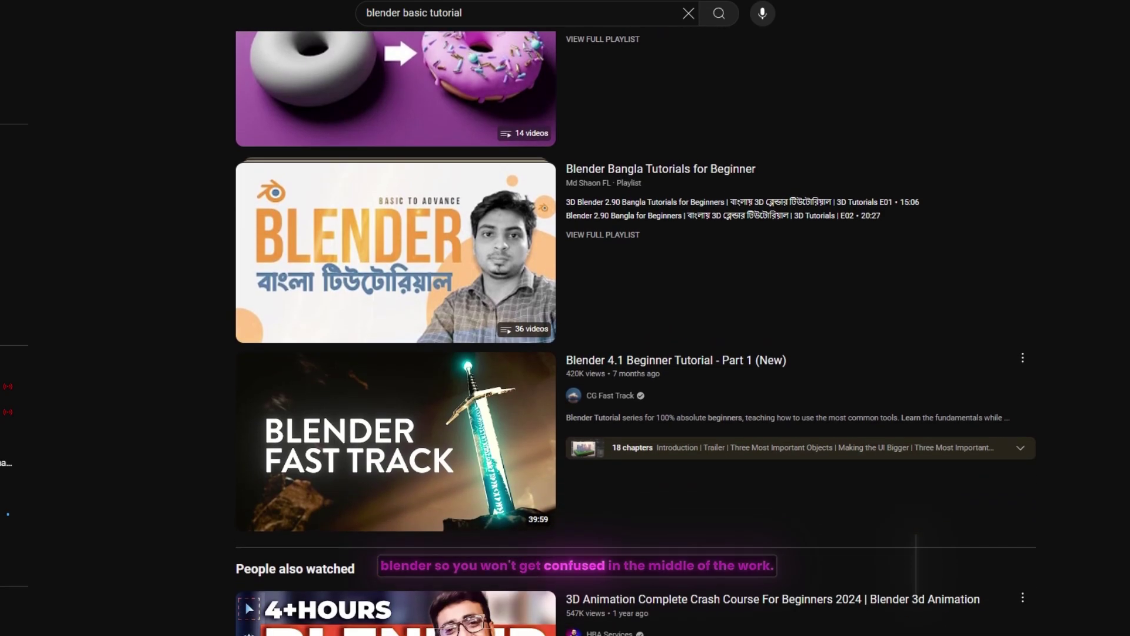
scroll(630, 333, down, 2)
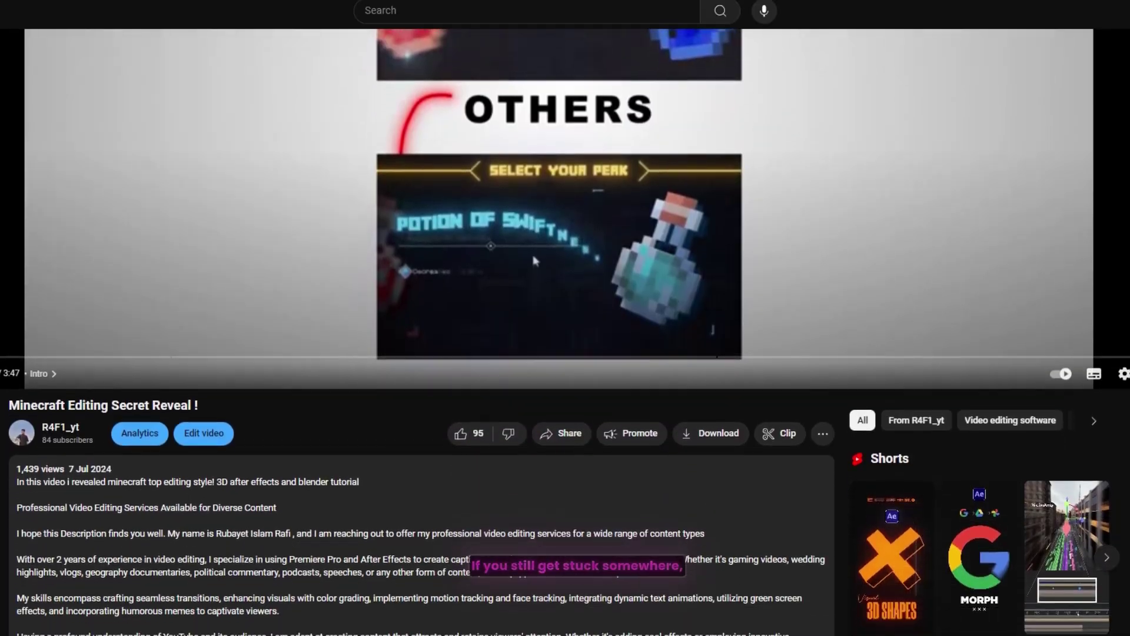
scroll(565, 330, down, 5)
scroll(565, 329, down, 2)
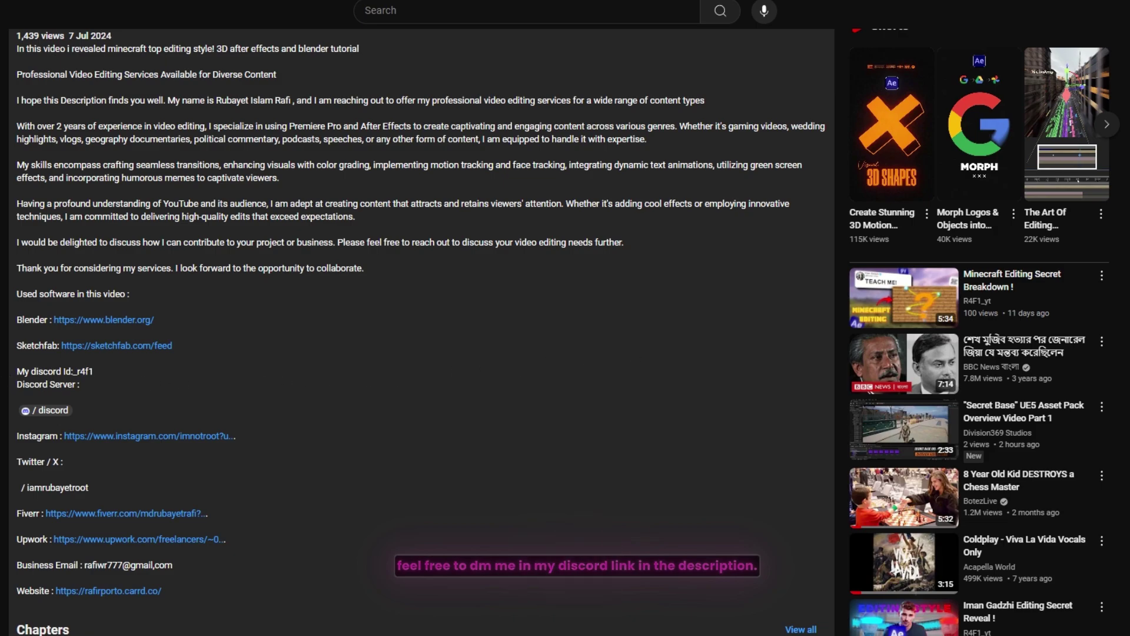
drag(44, 318, 121, 316)
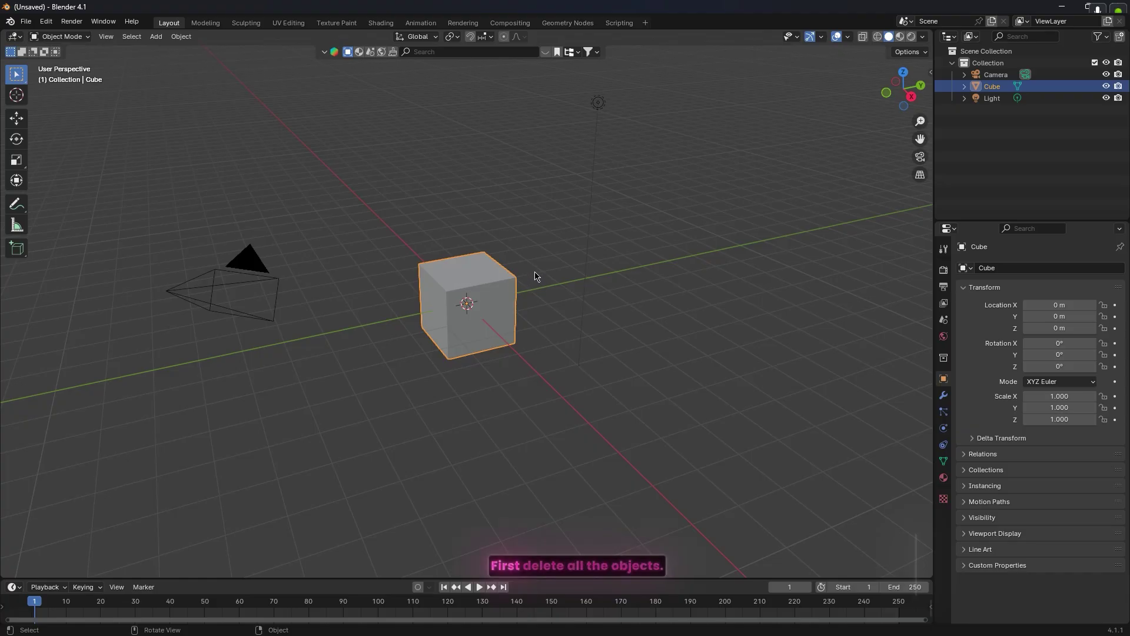
Delete all the default objects from the scene.
key(x)
click(532, 274)
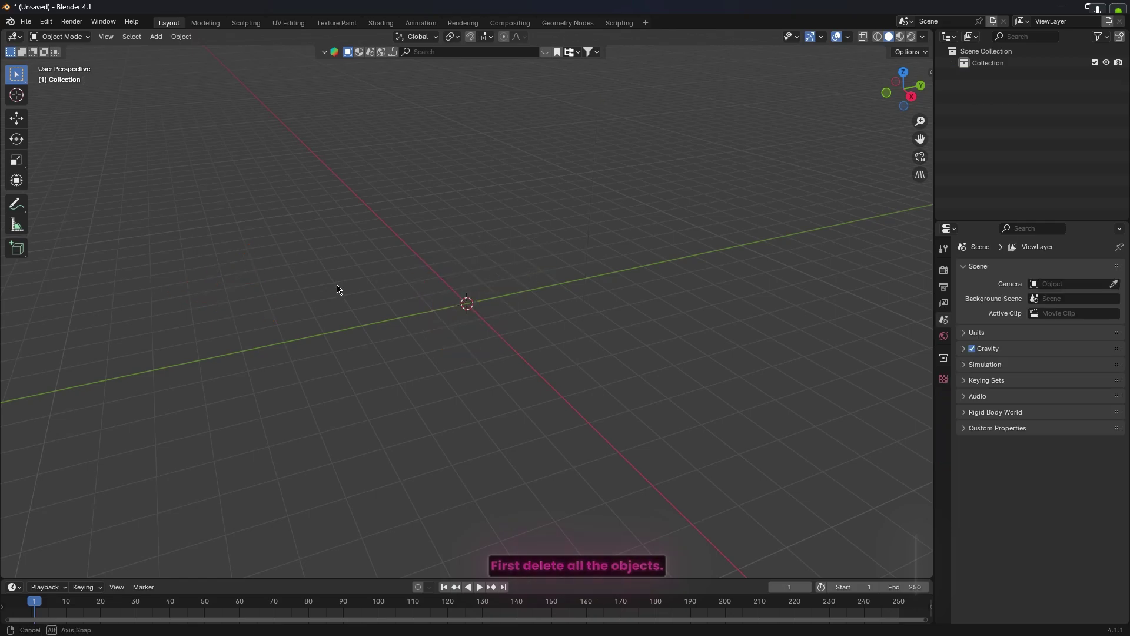
Import the Sketchfab FBX mask model from the New folder directory.
middle_drag(339, 290, 545, 294)
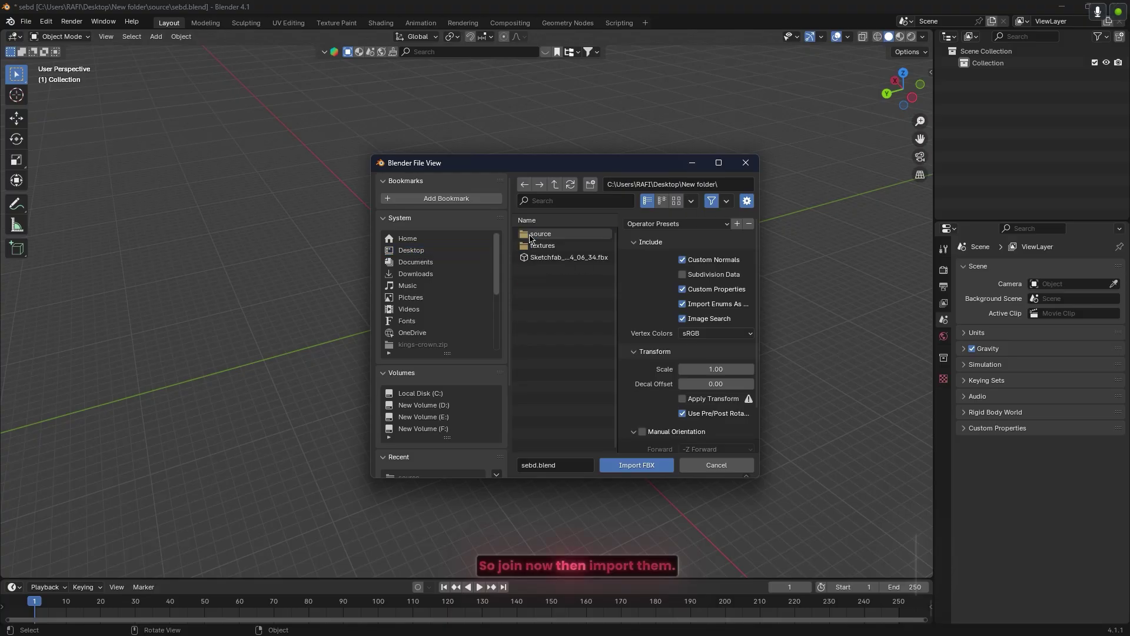
double_click(557, 260)
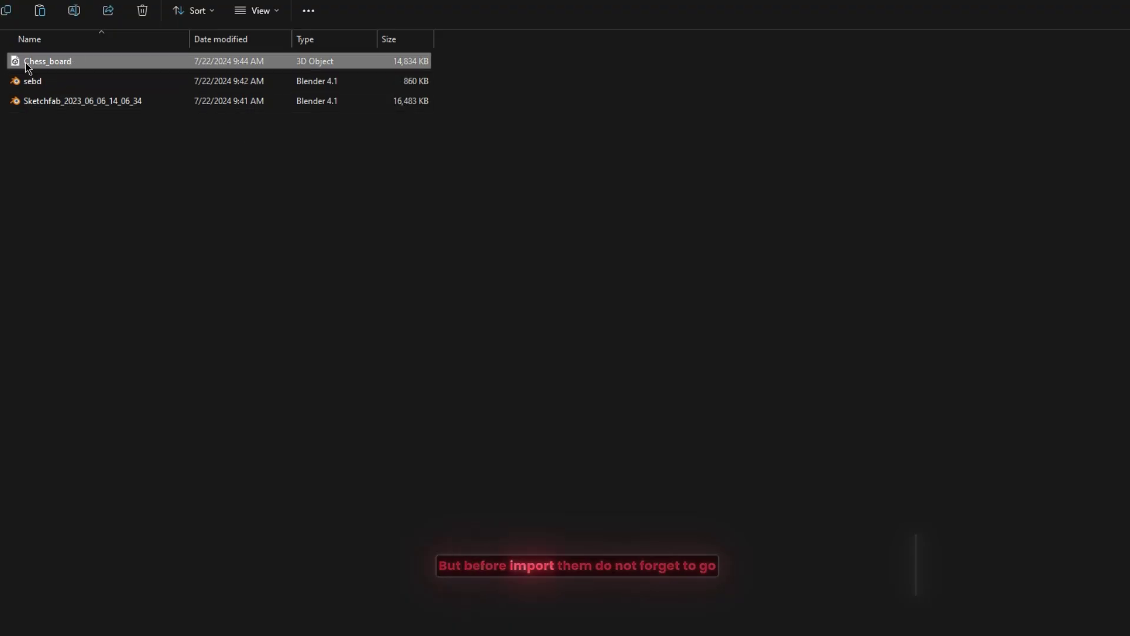
Switch to File Explorer and open the properties of the Chess_board file to check its format.
right_click(42, 65)
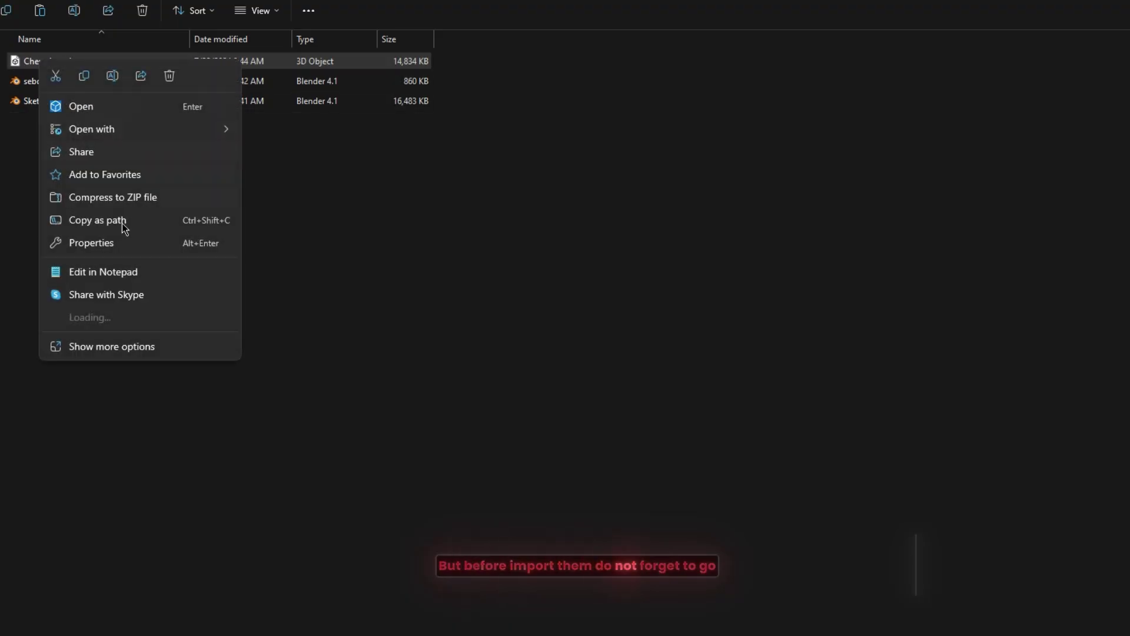
click(95, 244)
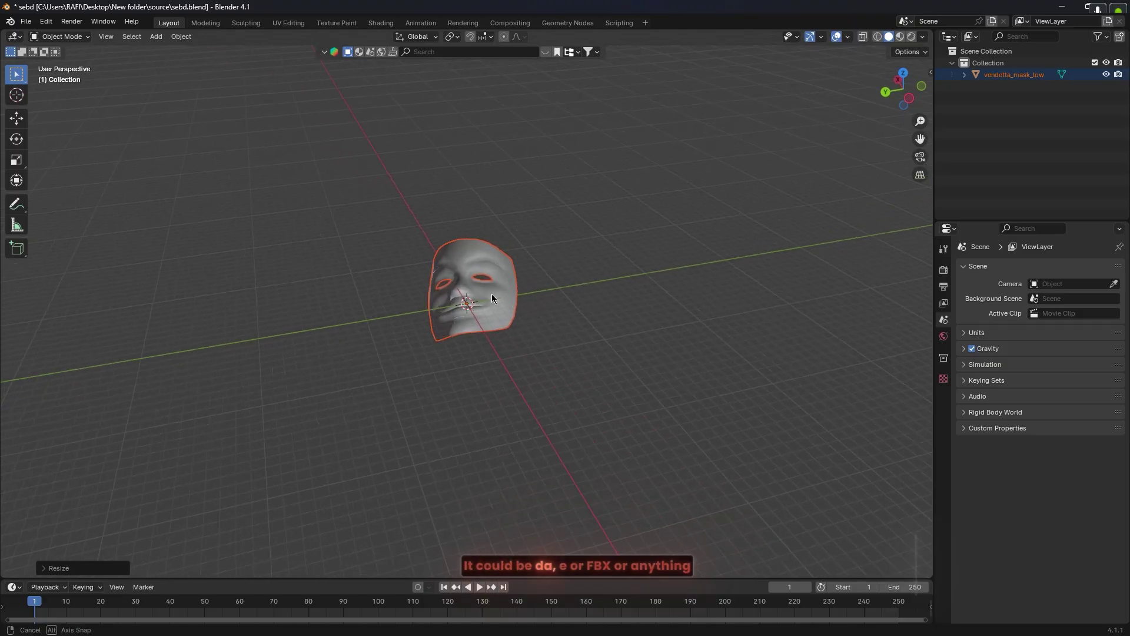
Move the imported mask upward along the Z axis, well above the scene origin.
middle_drag(492, 295, 212, 261)
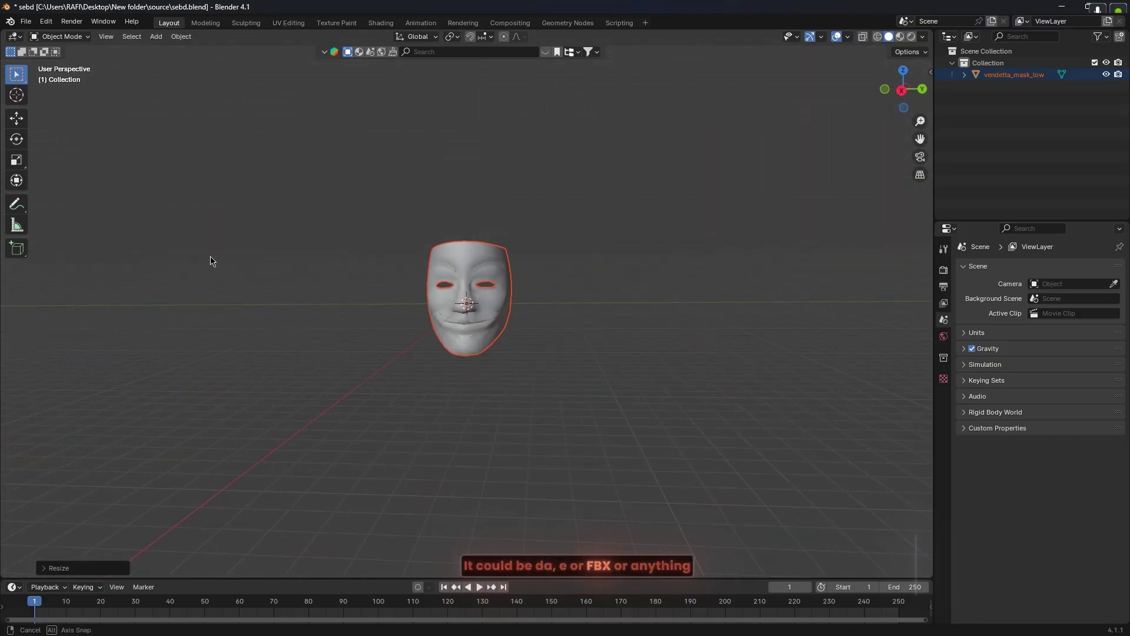
key(g)
key(z)
click(490, 171)
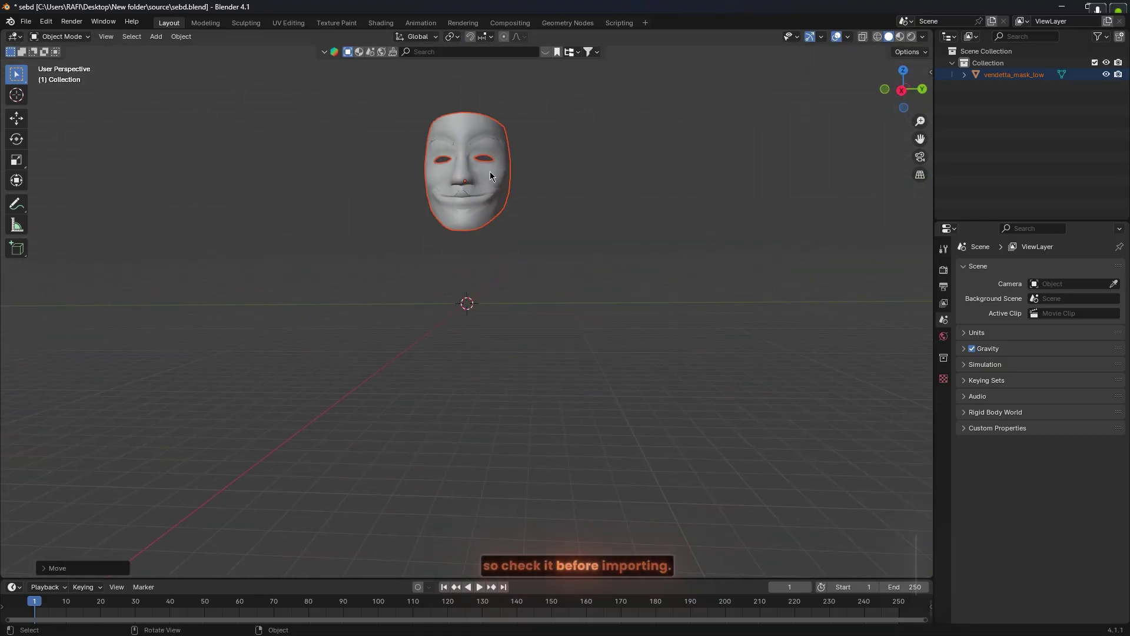
Deselect the mask and display its texture with Material Preview shading.
middle_drag(489, 171, 511, 296)
scroll(507, 219, up, 4)
alt+shift+drag(507, 220, 518, 459)
click(608, 328)
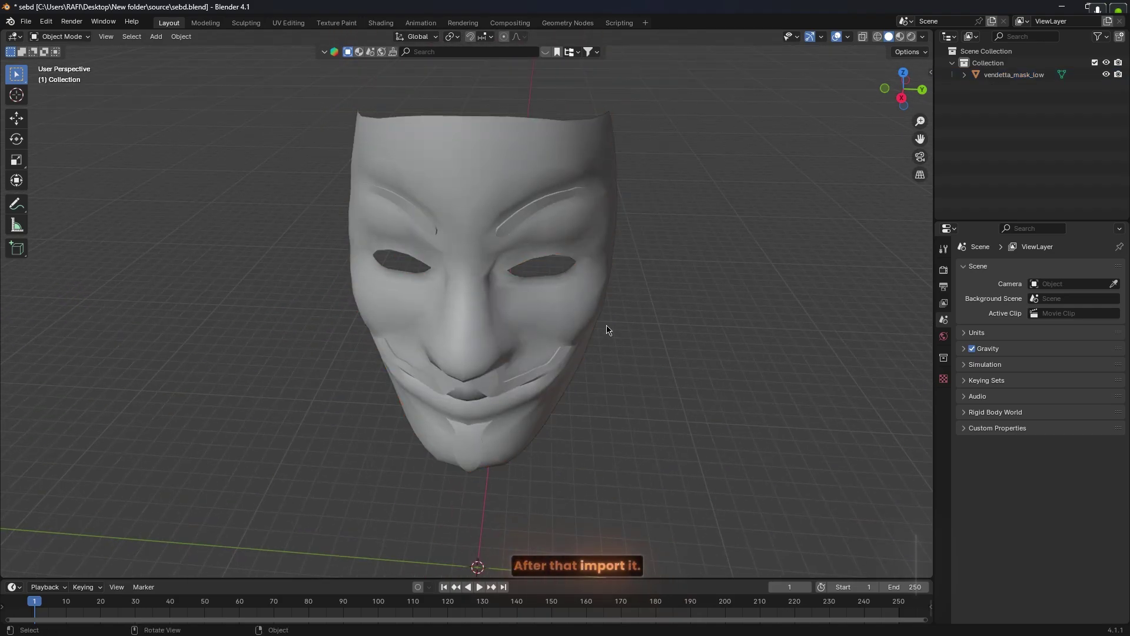
alt+drag(608, 328, 624, 278)
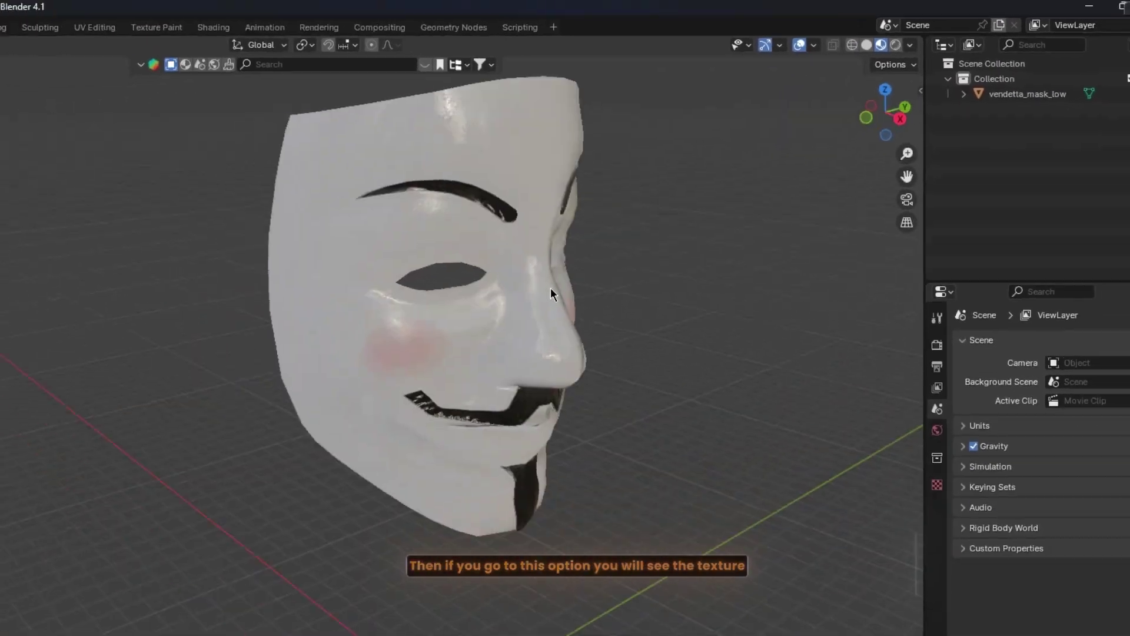
middle_drag(550, 288, 618, 282)
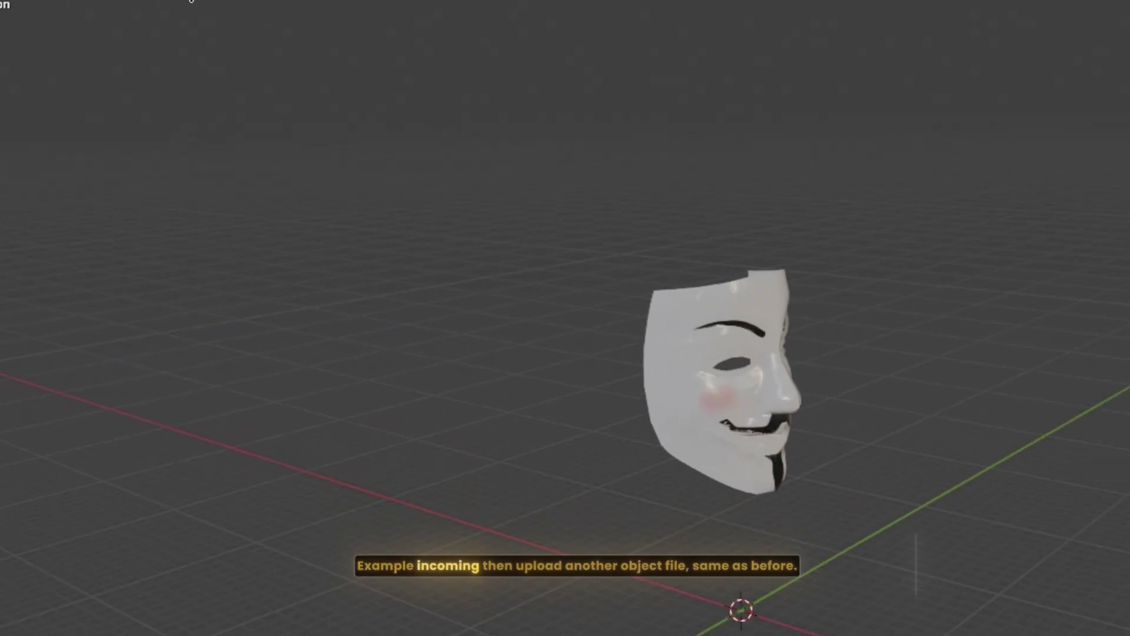
Import the Chess_board model in FBX format from the source folder.
click(26, 22)
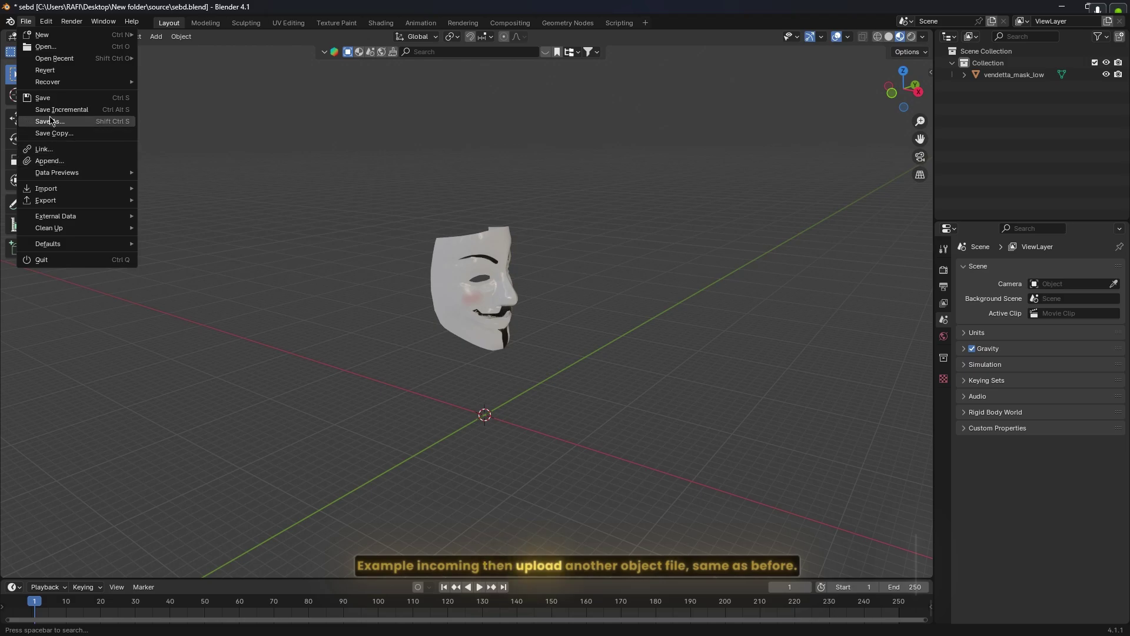
mouse_move(70, 189)
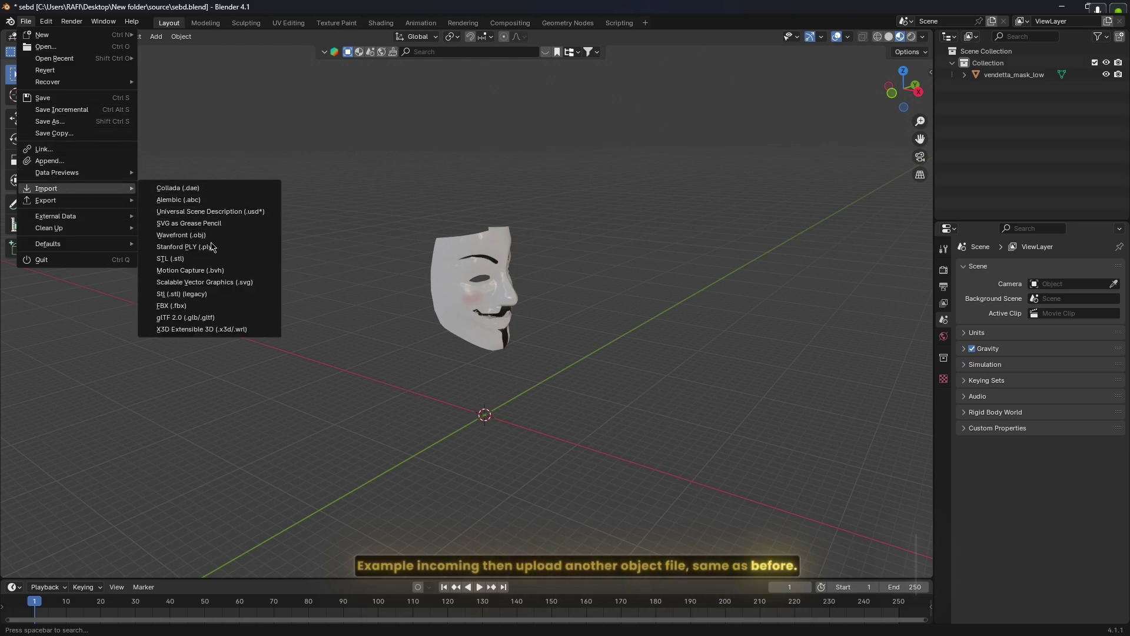
click(205, 307)
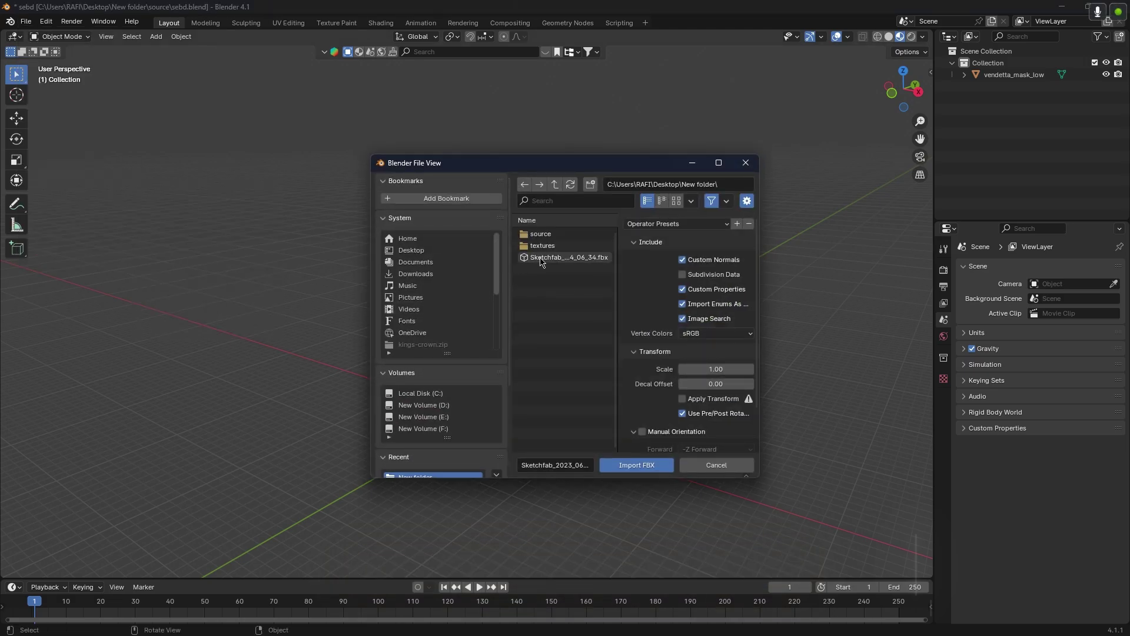
double_click(557, 236)
double_click(558, 237)
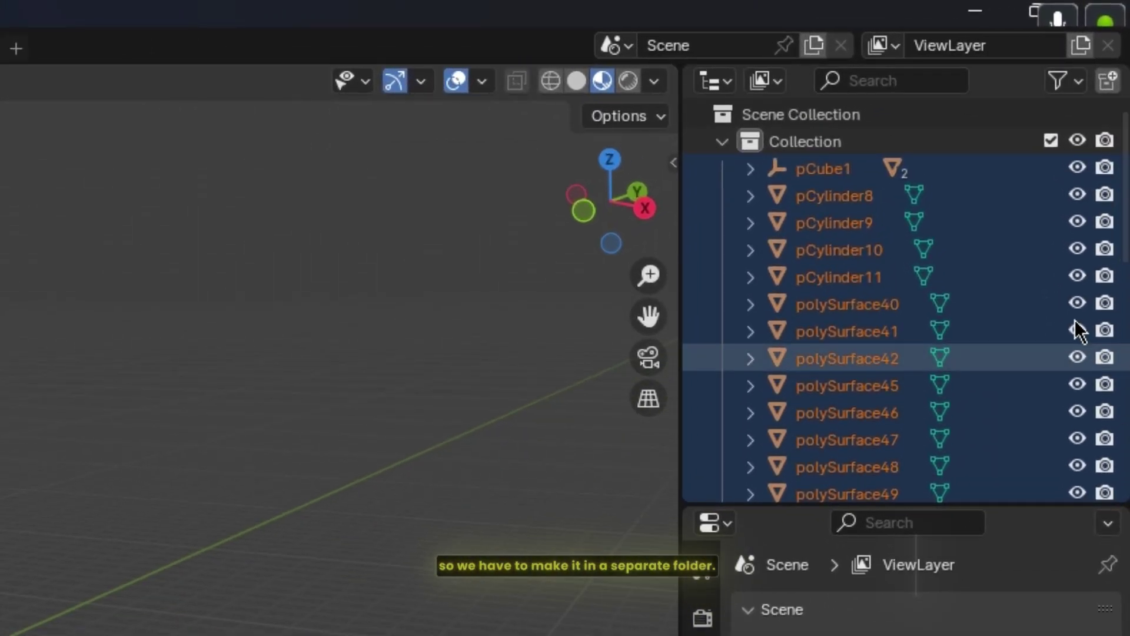
Create a new collection, move all the chess objects into it, and collapse it in the outliner.
right_click(772, 281)
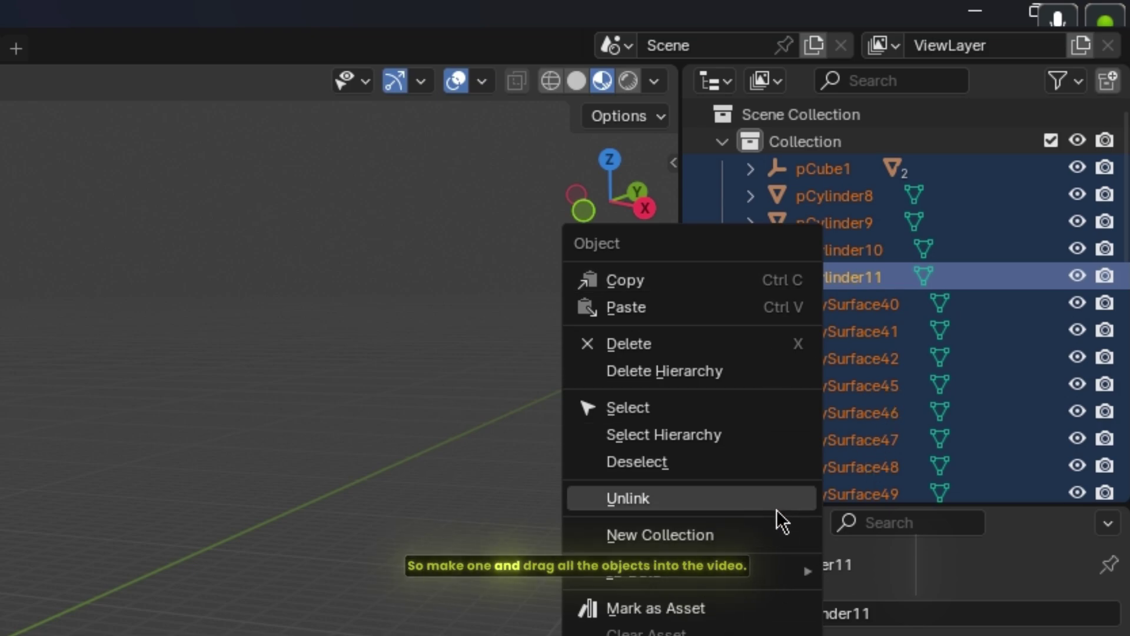
click(727, 536)
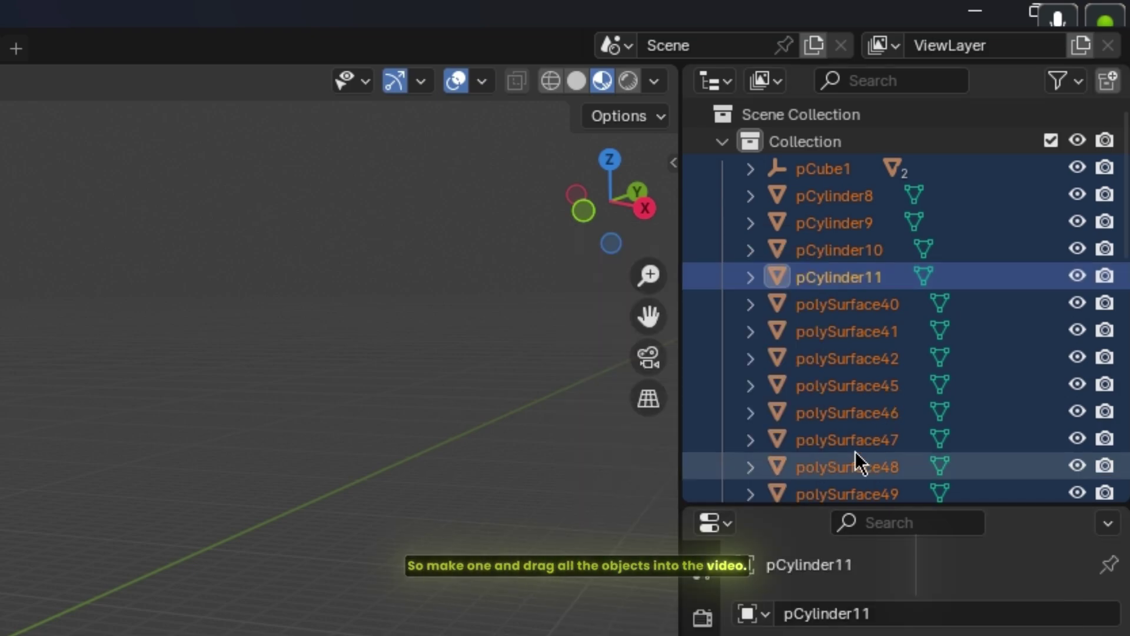
scroll(865, 412, down, 5)
scroll(877, 386, down, 5)
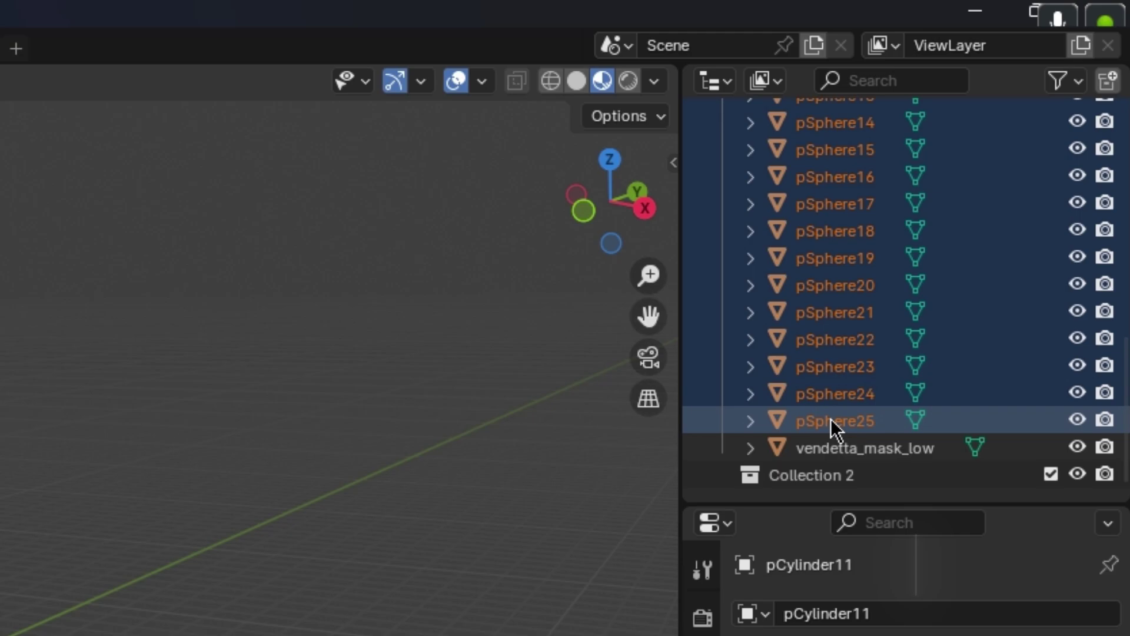
drag(831, 394, 812, 477)
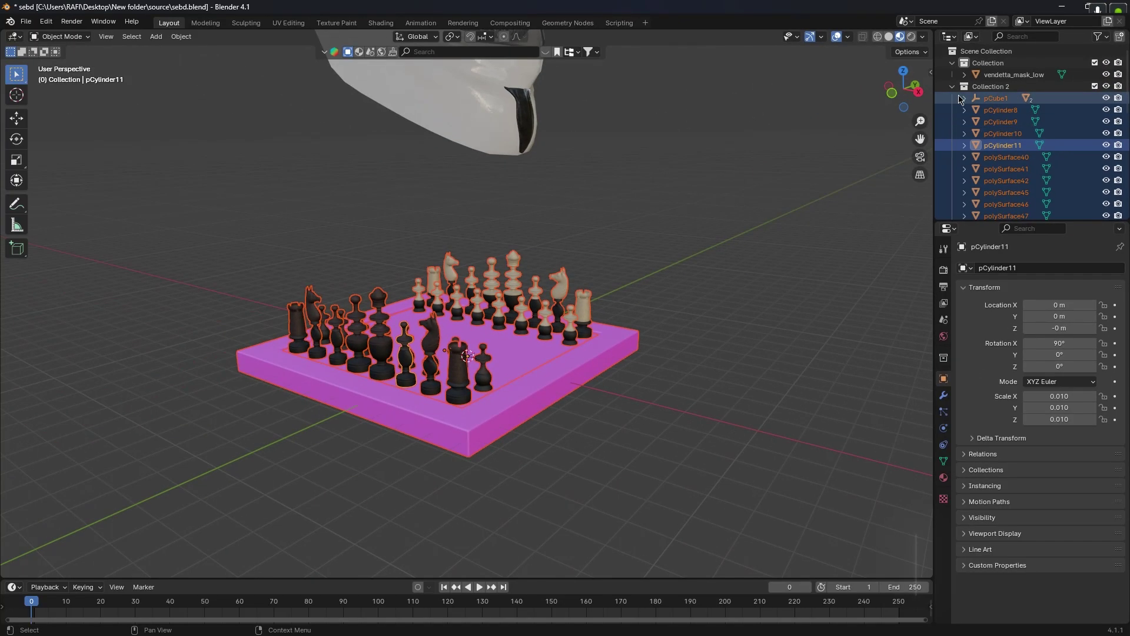
click(953, 87)
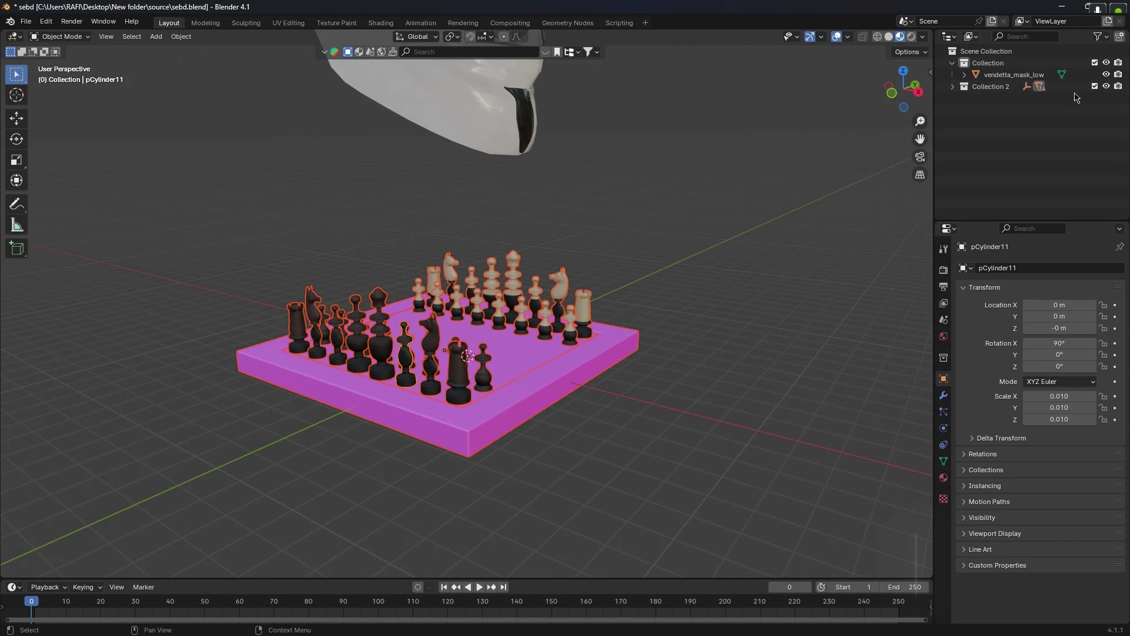
Toggle the visibility of the chess collection and the mask off and on to check the grouping.
click(1106, 87)
click(1106, 86)
click(1106, 74)
click(1106, 74)
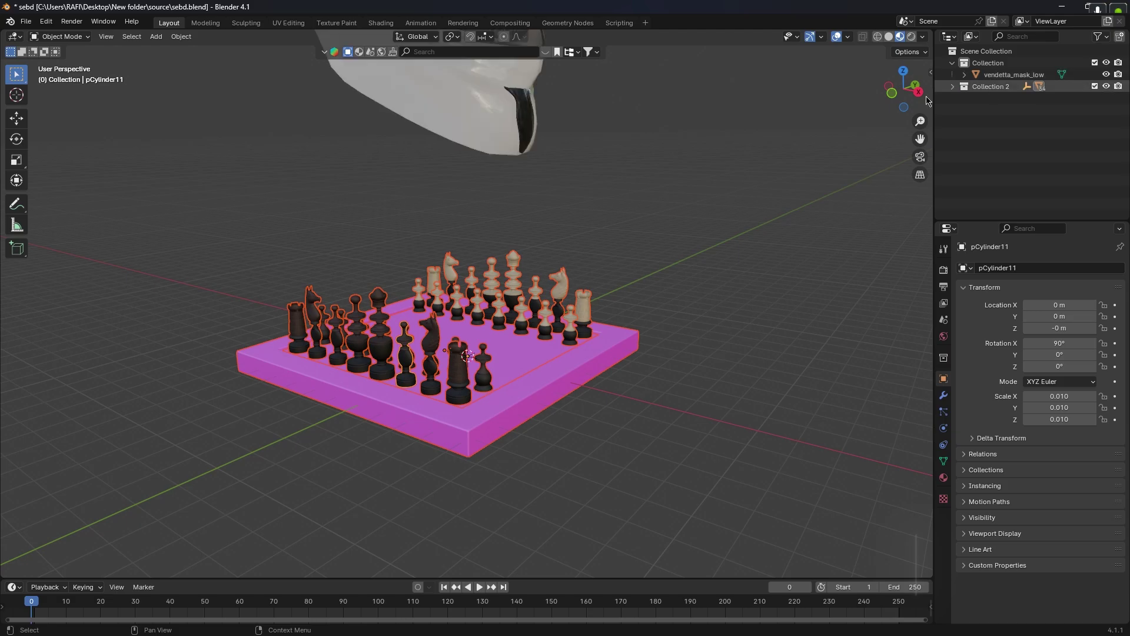
Select the chessboard's playing surface and show its material settings in the Shading workspace.
scroll(627, 296, down, 4)
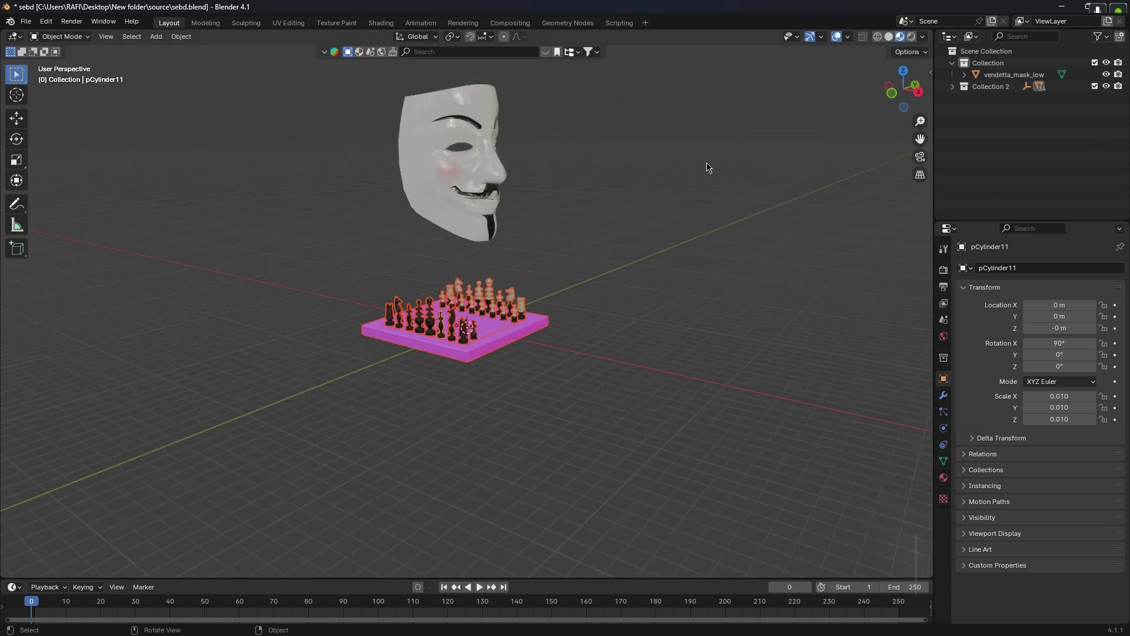
click(607, 271)
middle_drag(525, 346, 550, 380)
scroll(401, 337, up, 5)
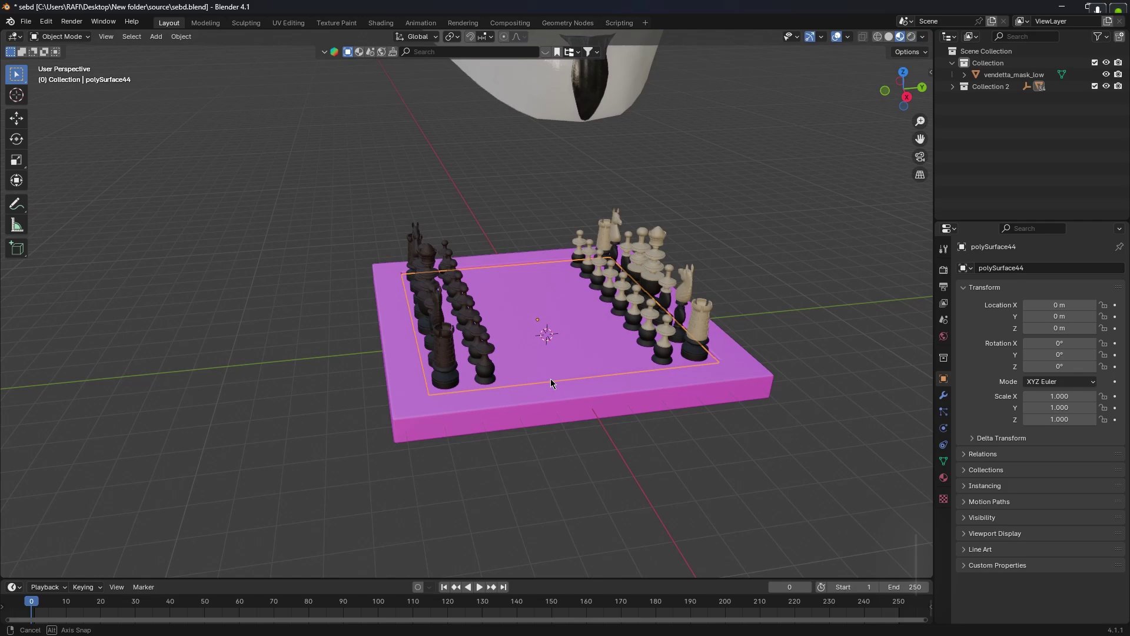
click(381, 23)
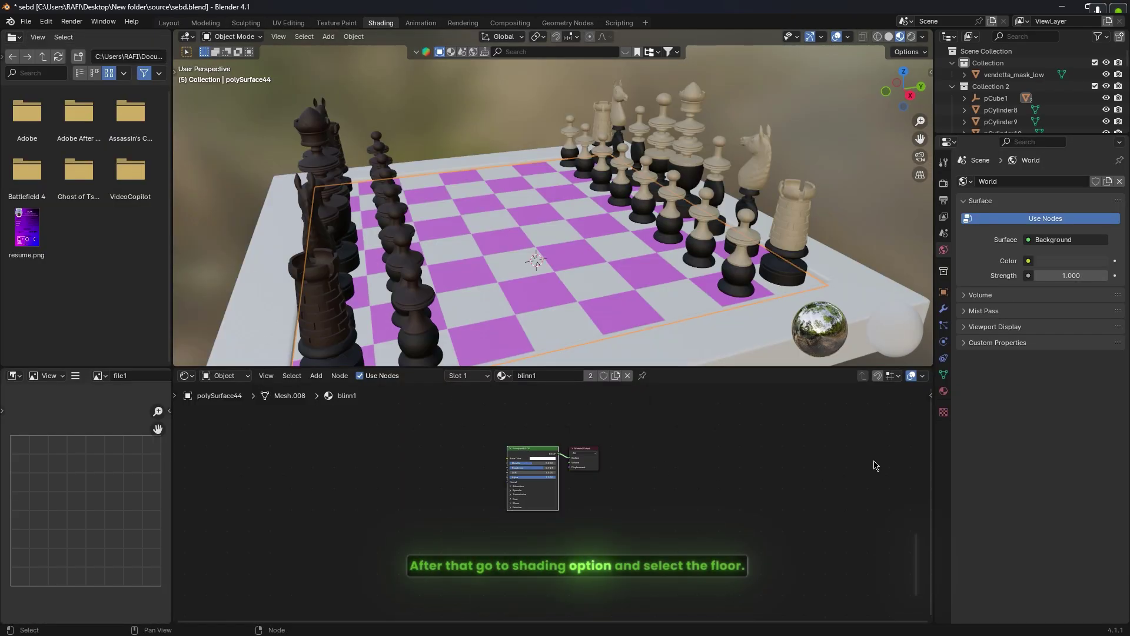
click(943, 391)
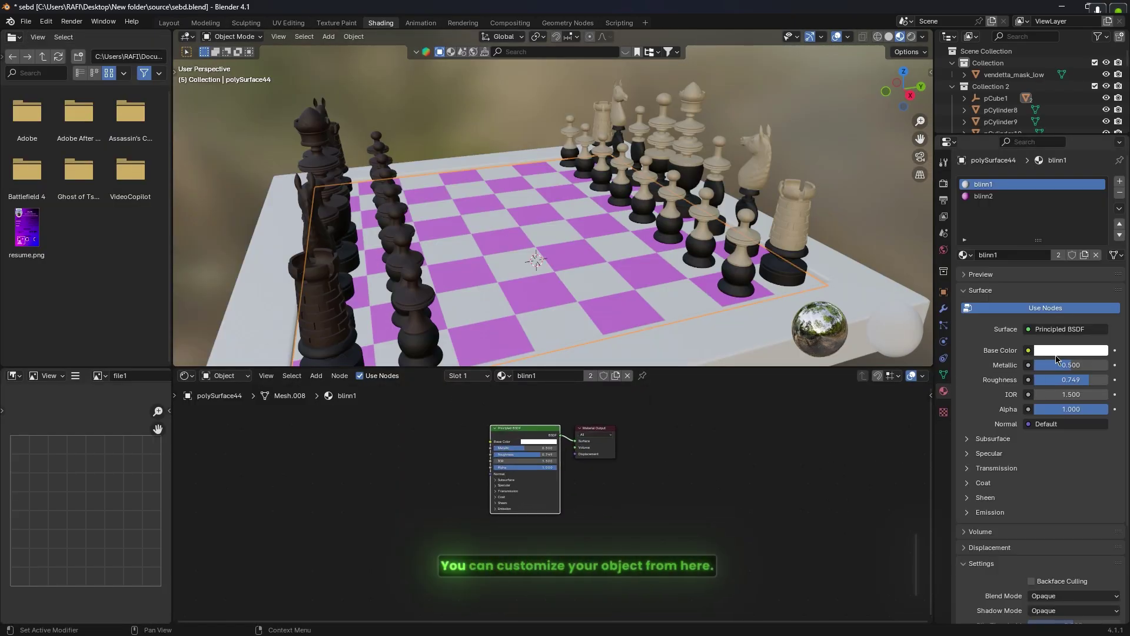
Set the blinn1 material's base color to near black with hue 0.871, saturation 0.611 and value 0.001.
click(1056, 352)
mouse_move(1031, 242)
mouse_down()
mouse_move(1035, 225)
mouse_move(1061, 239)
mouse_up()
drag(1098, 169, 1098, 267)
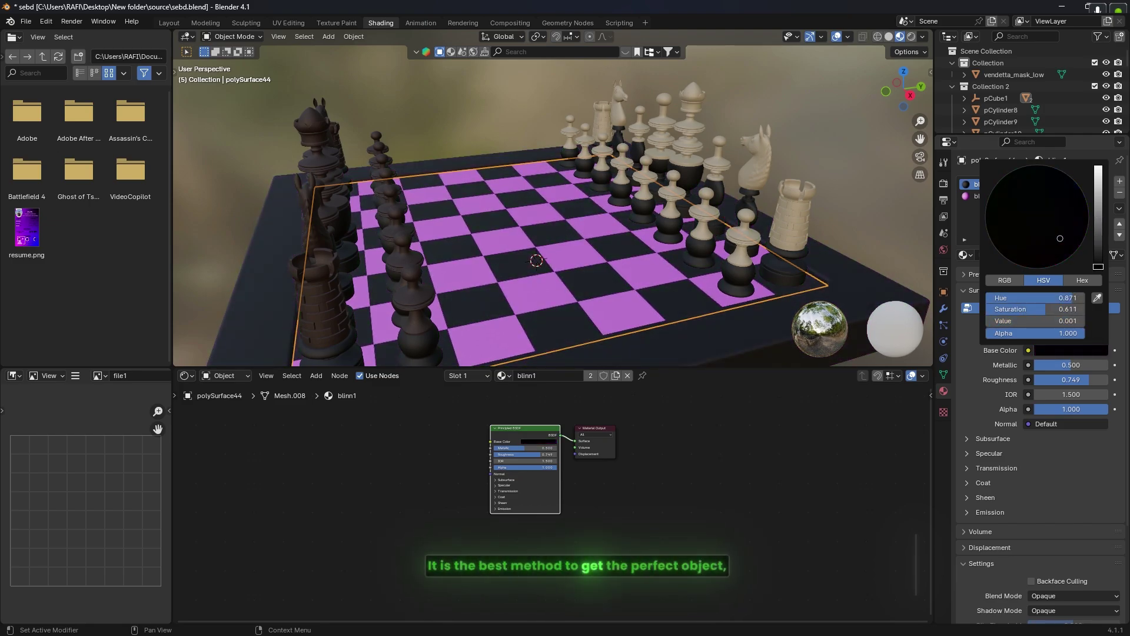
Set the blinn2 material's base color to orange and its roughness to 1.000.
click(1000, 196)
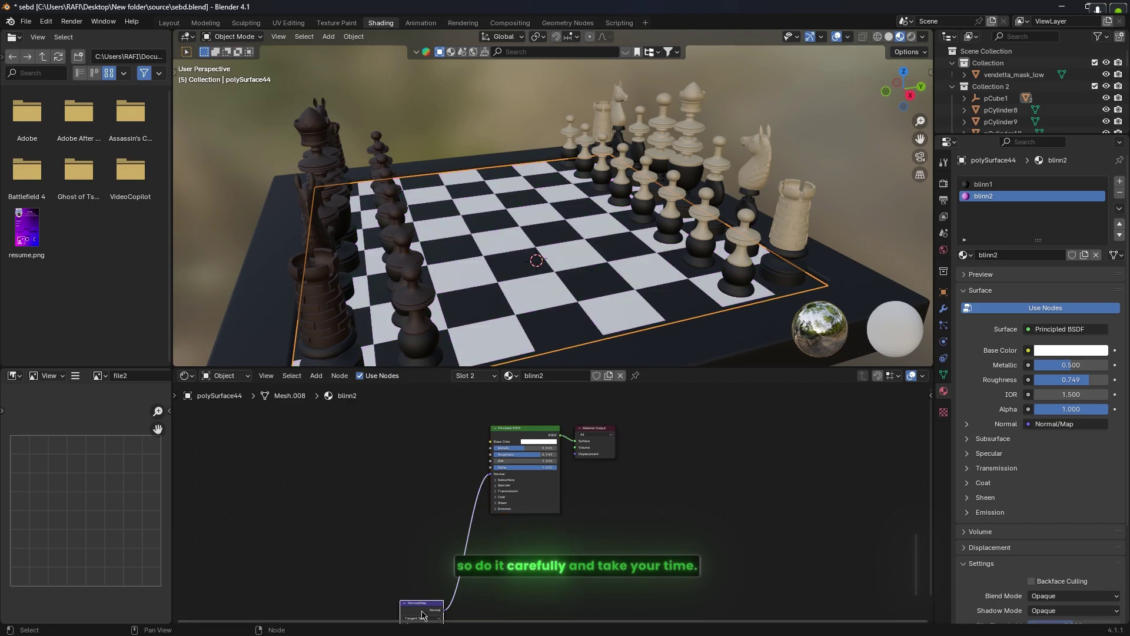
click(1071, 350)
click(1025, 247)
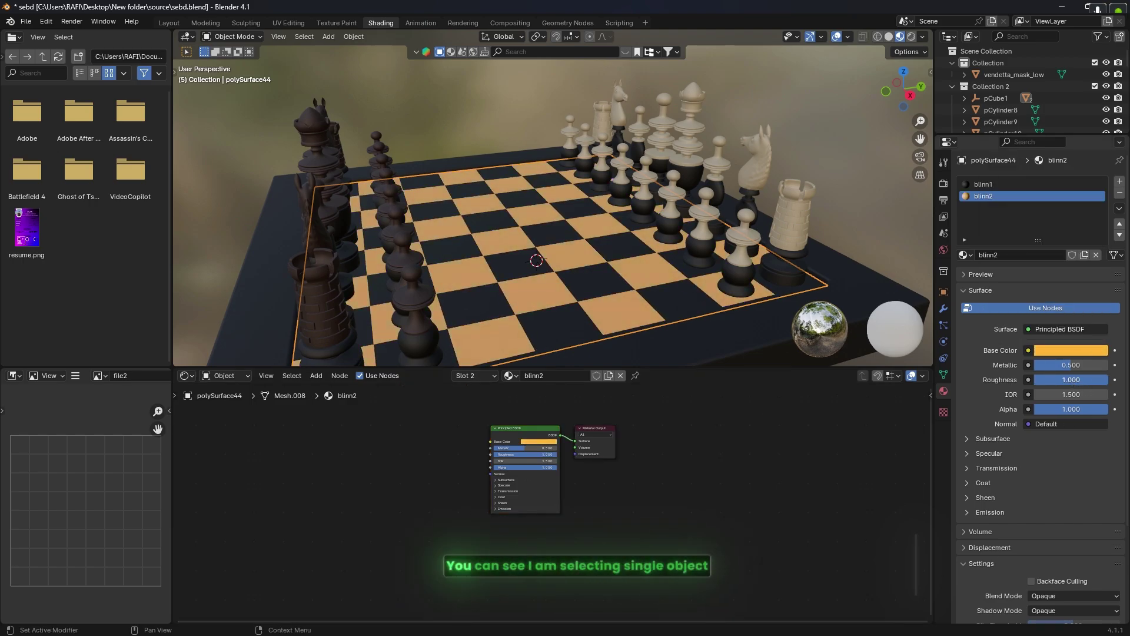
Set blinn2's metallic to 0.154, IOR to 1.000 and alpha to 0.709, and expand its Subsurface settings.
drag(1071, 365, 1057, 394)
drag(1083, 409, 1061, 409)
click(968, 443)
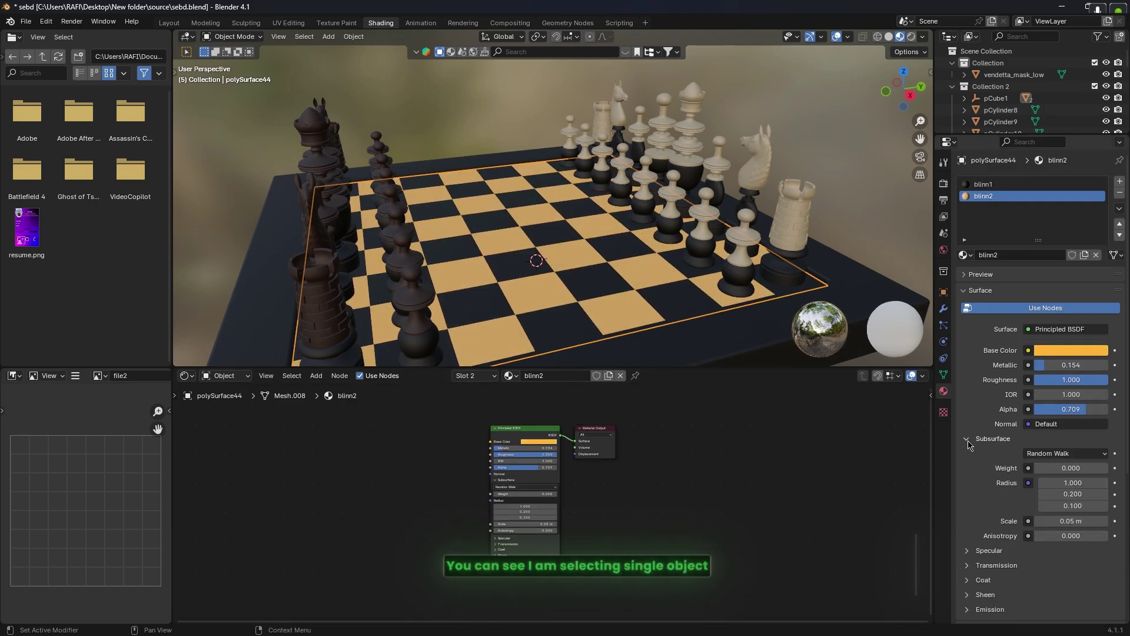
Set the blinn1 material's metallic to 0.067 and roughness to 0.890, and expand its Displacement settings.
click(966, 438)
click(981, 274)
click(981, 275)
click(1001, 185)
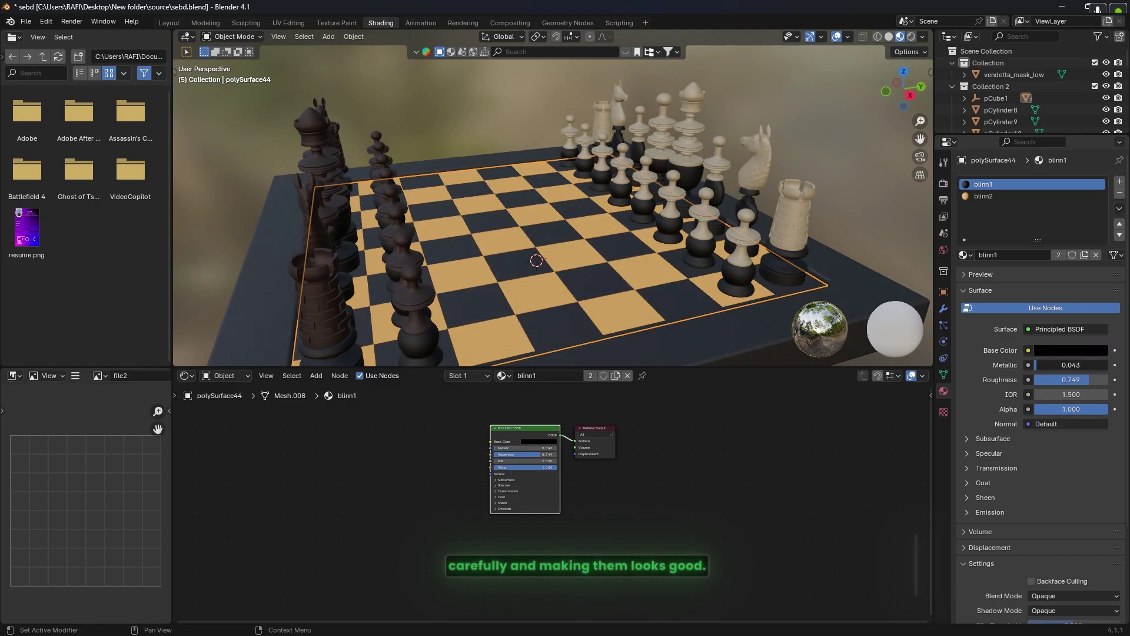
drag(1038, 365, 1039, 365)
mouse_move(1090, 380)
mouse_down()
mouse_move(1056, 380)
mouse_move(1099, 380)
mouse_up()
scroll(1056, 484, down, 5)
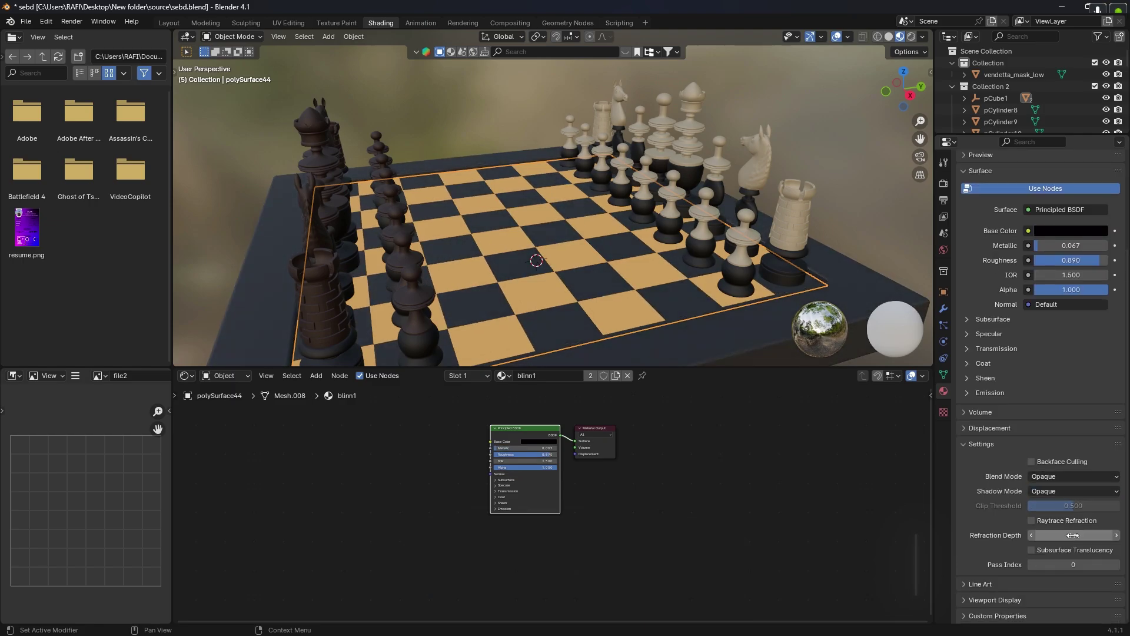
click(990, 428)
click(1067, 446)
Select a light pawn and make its blinn4 material light orange with metallic 1.000 and roughness 0.000.
click(645, 185)
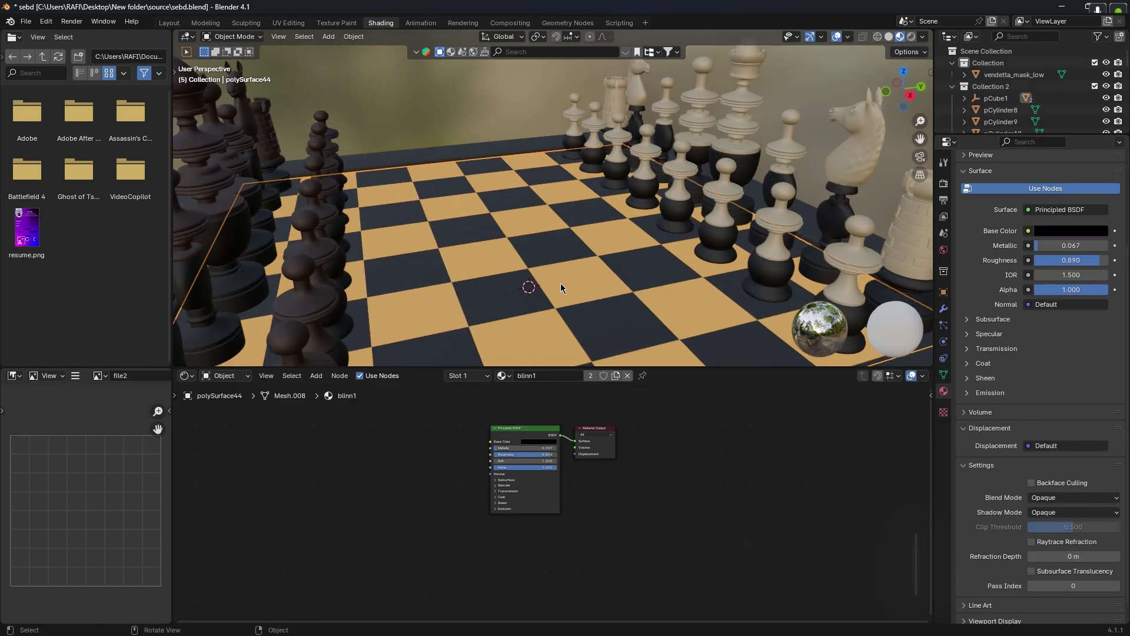
scroll(448, 586, down, 2)
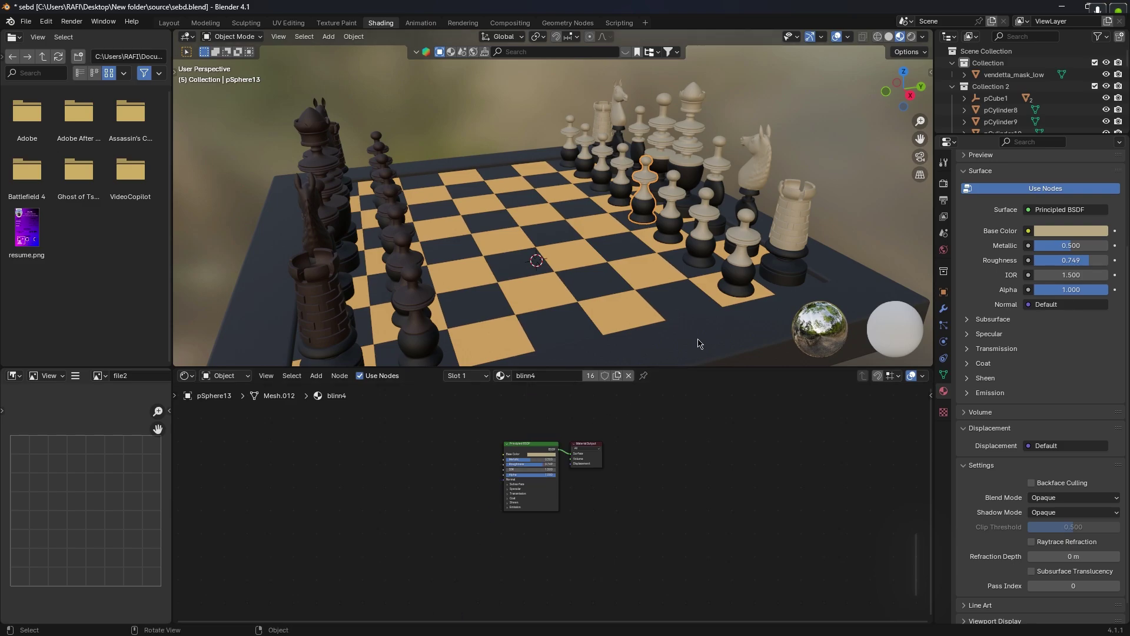
scroll(649, 185, up, 3)
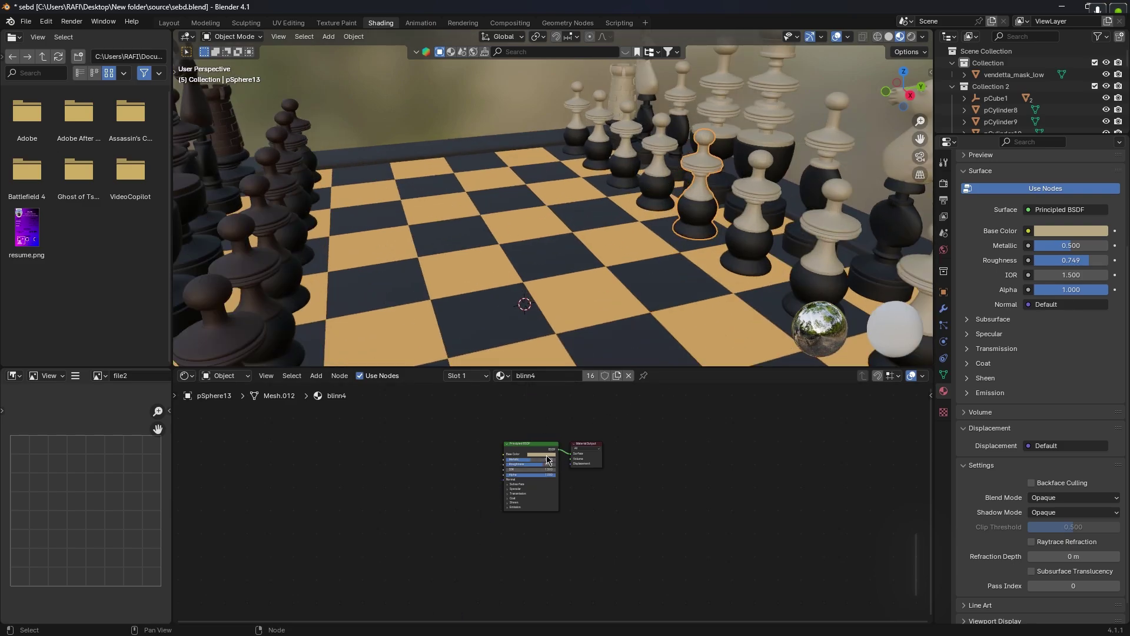
mouse_move(562, 407)
mouse_down()
mouse_move(546, 421)
mouse_move(535, 389)
mouse_move(543, 411)
mouse_up()
scroll(563, 406, up, 3)
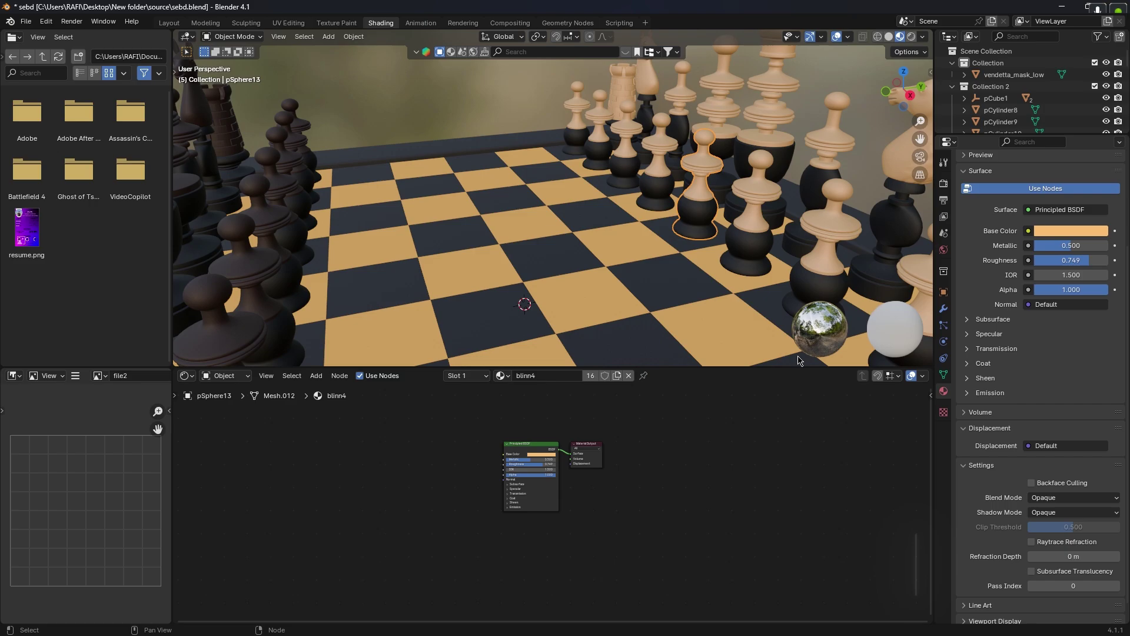
drag(1063, 253, 1037, 260)
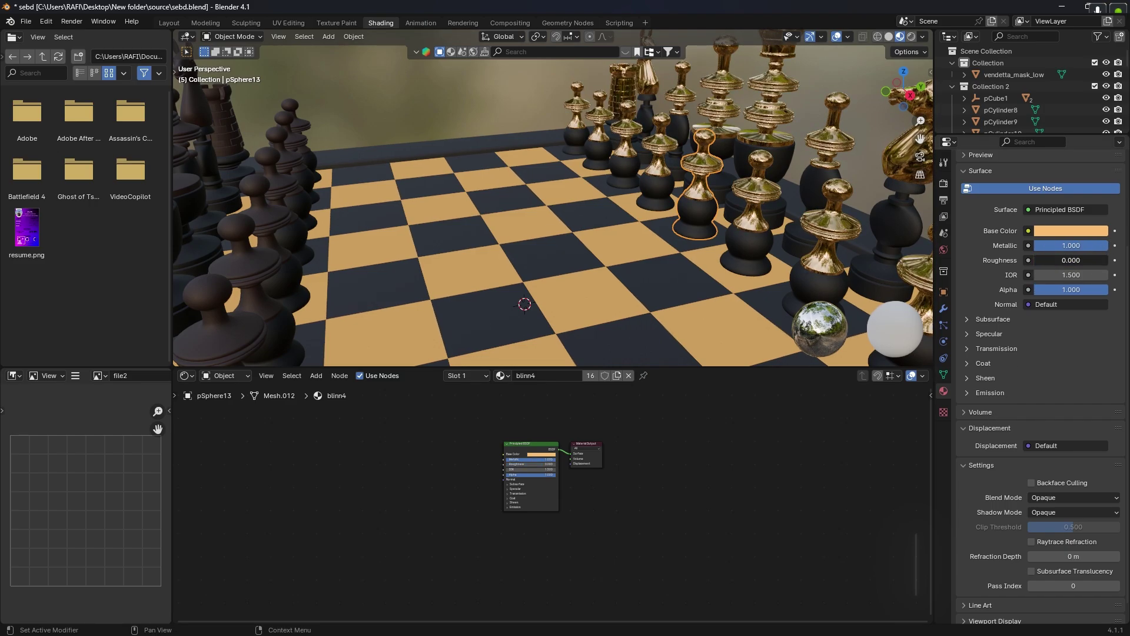
Select a dark pawn and set its blinn3 material's metallic to 1.000 and roughness to 0.000.
click(253, 265)
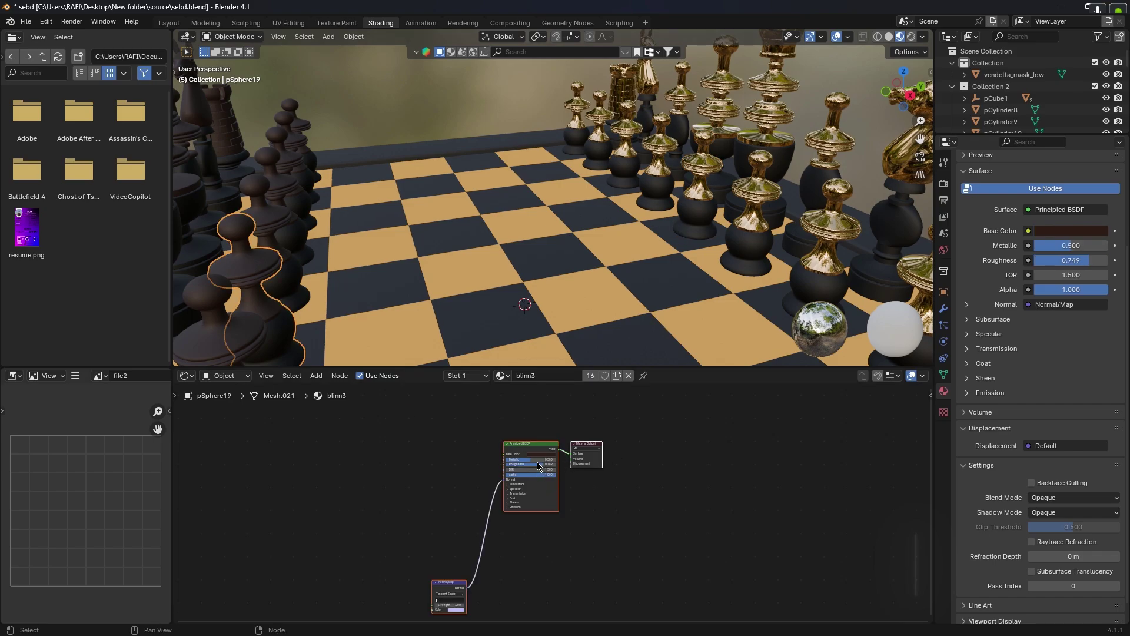
mouse_move(1067, 246)
mouse_down()
mouse_move(1054, 245)
mouse_move(1107, 246)
mouse_up()
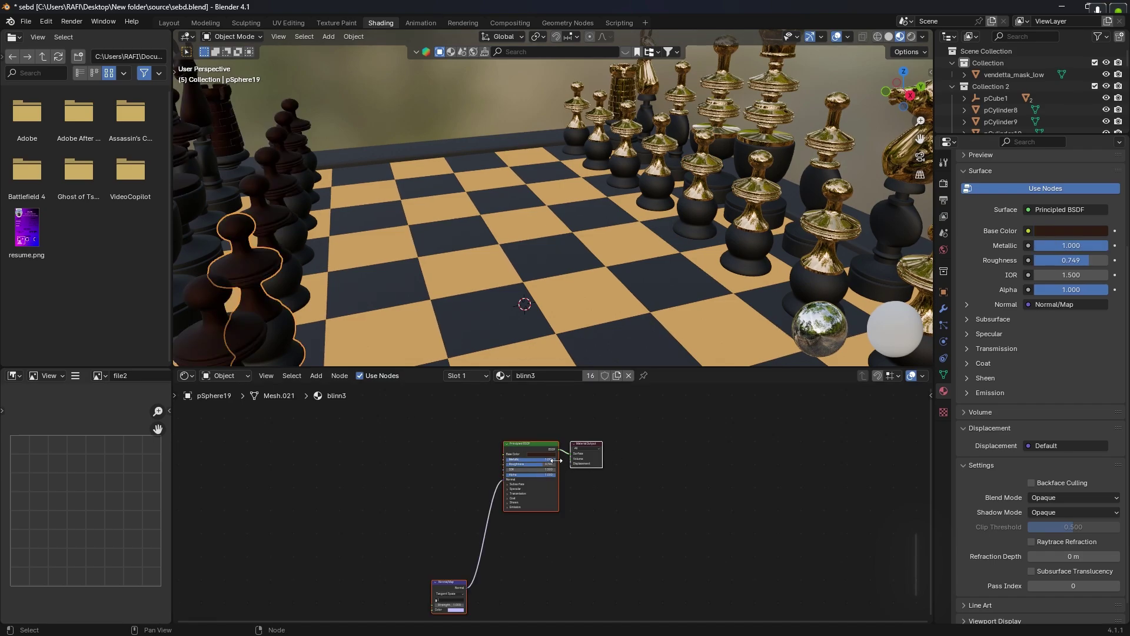
drag(542, 465, 510, 465)
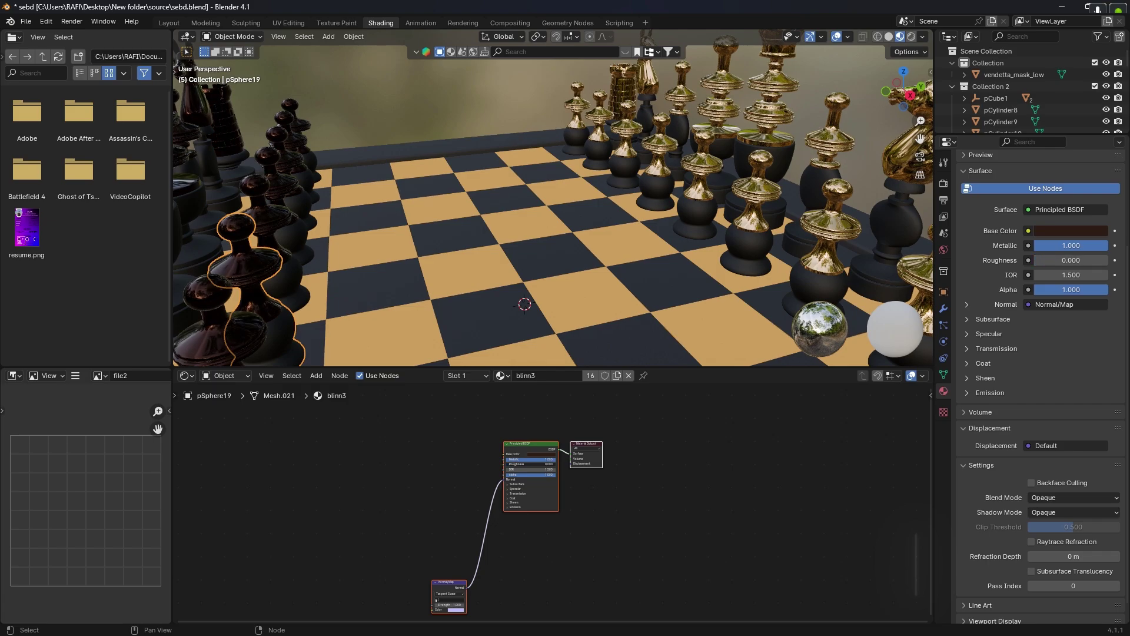
Select a dark rook and set blinn3's base color to hue 0.146, saturation 0.228 and value 0.209.
click(742, 251)
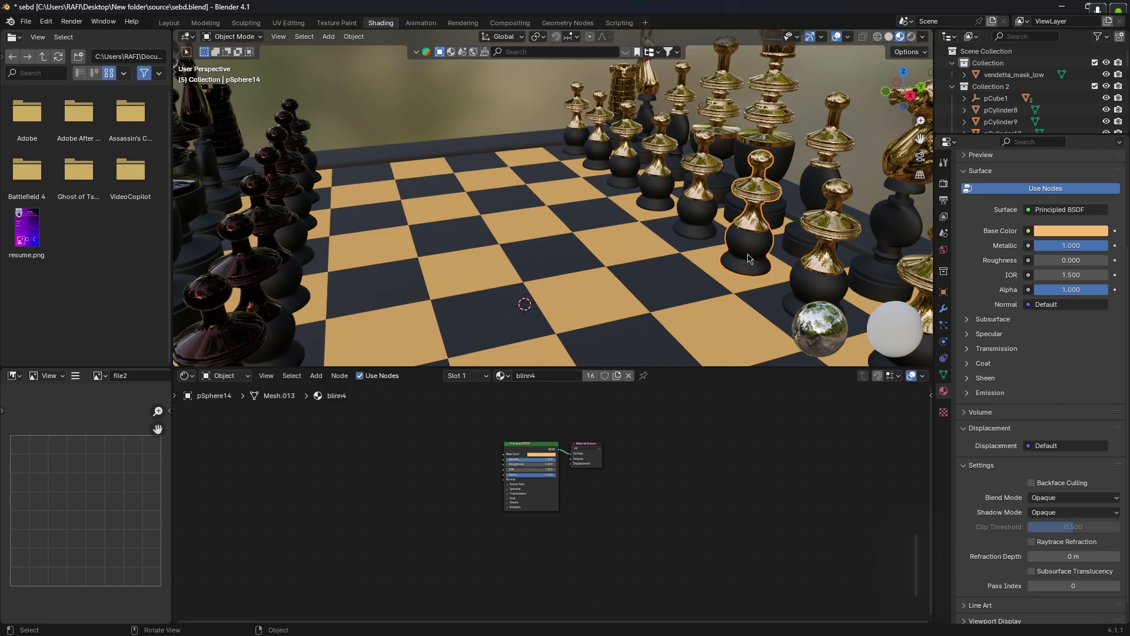
scroll(757, 263, down, 8)
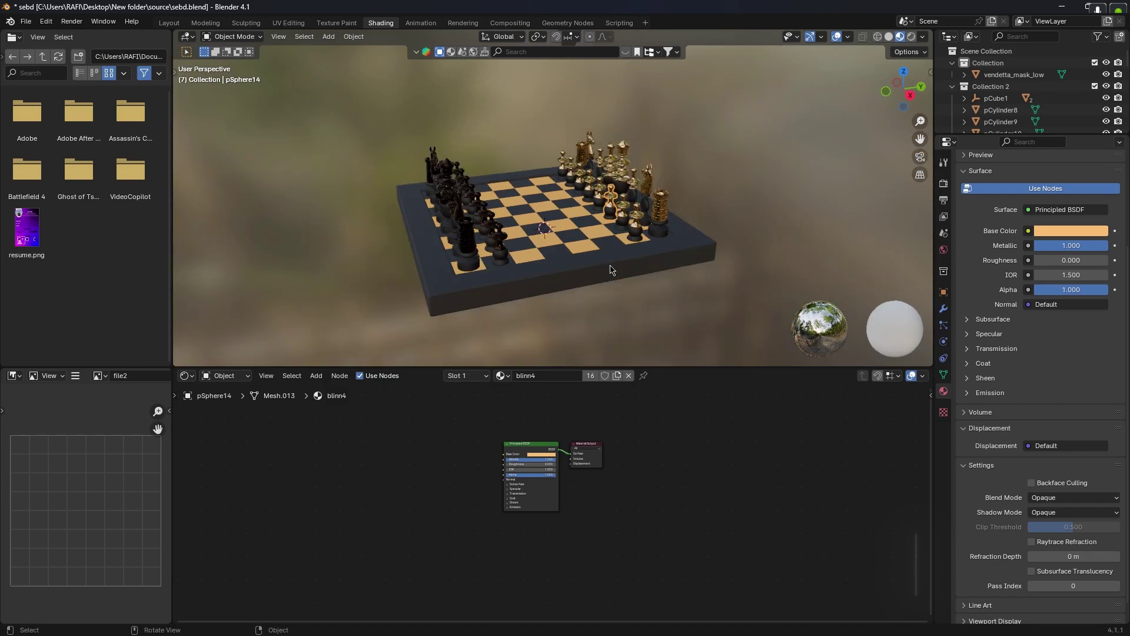
middle_drag(530, 260, 464, 195)
scroll(464, 194, up, 6)
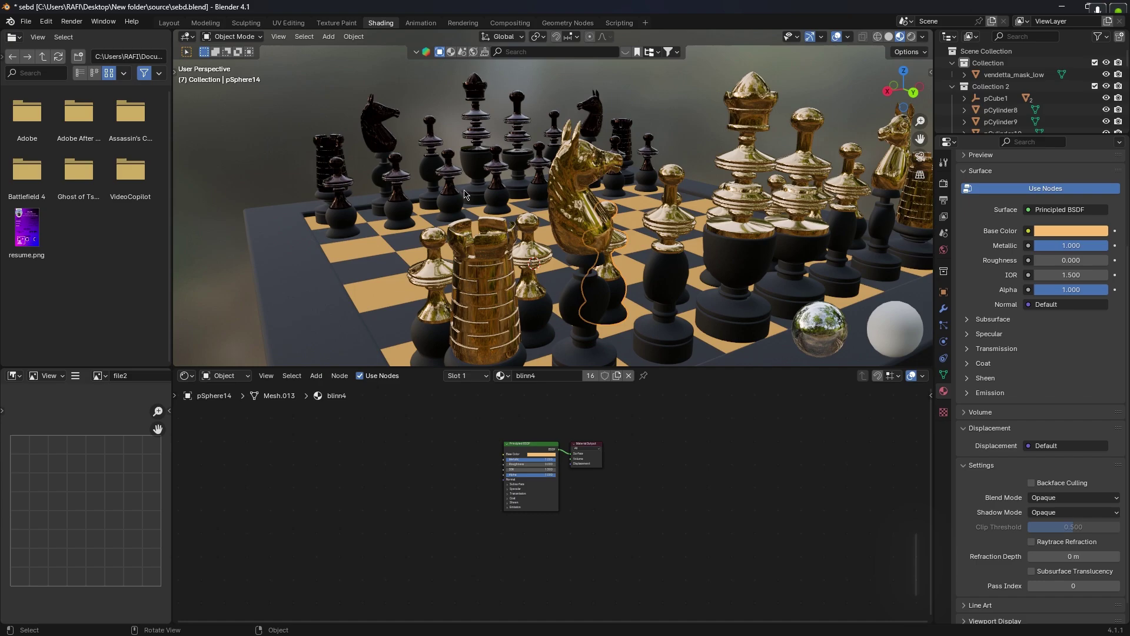
click(549, 185)
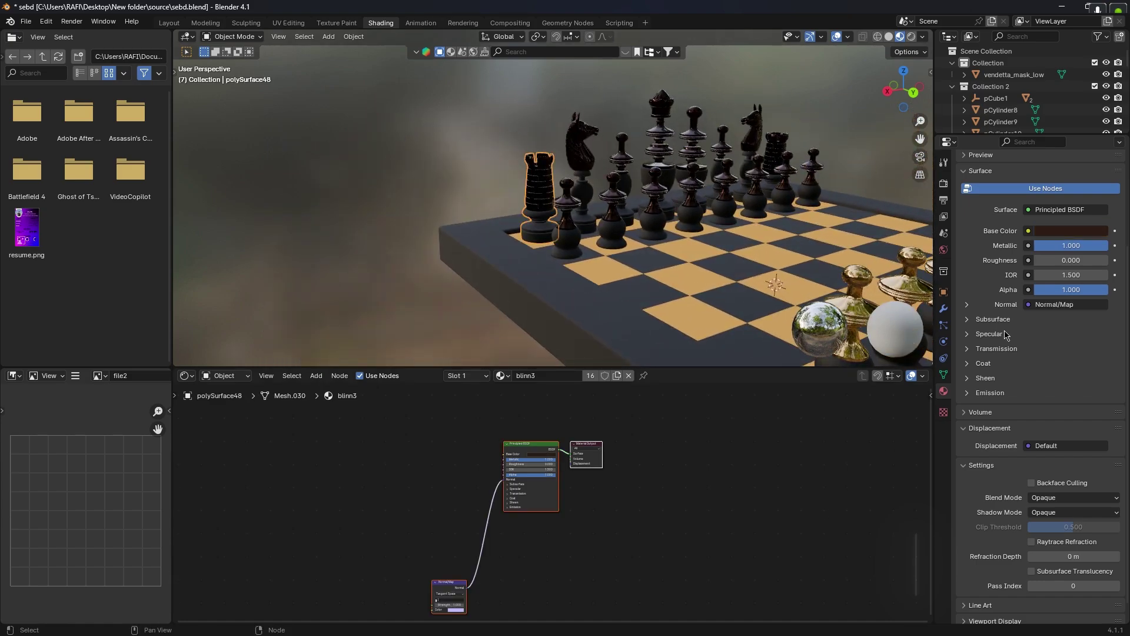
click(1063, 234)
drag(1098, 130, 1098, 97)
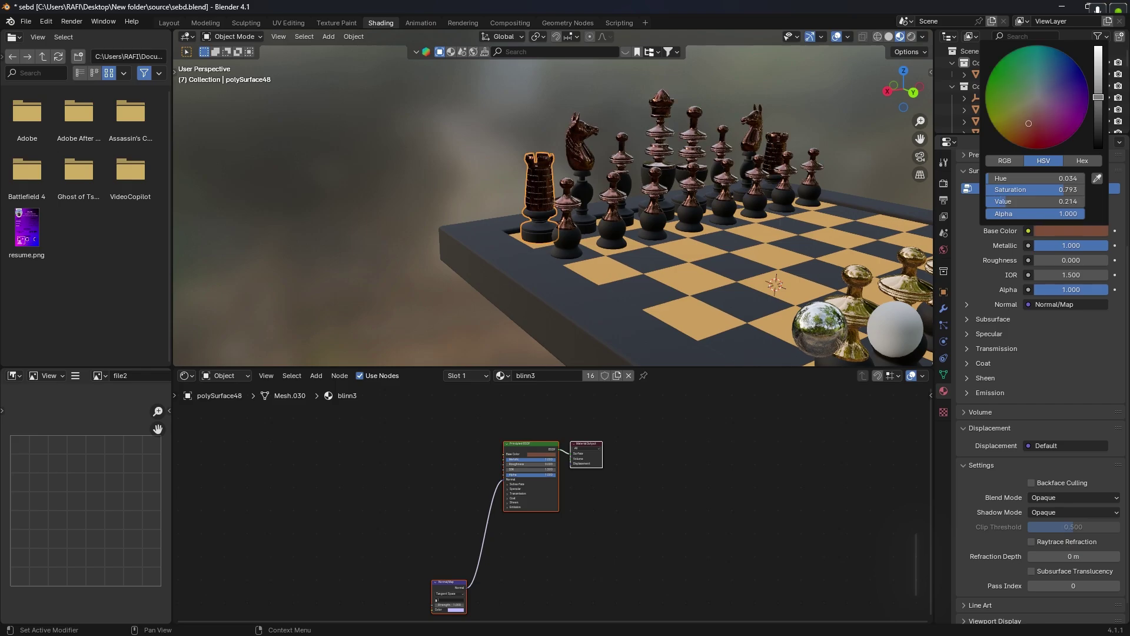
click(1041, 233)
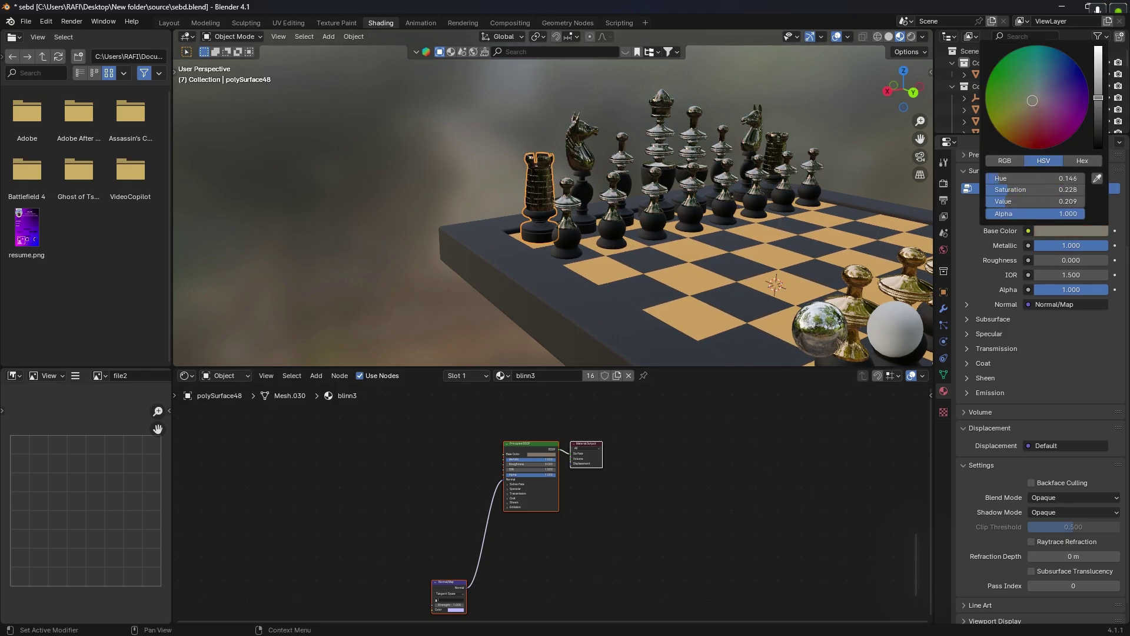
click(687, 502)
Select the chessboard's frame and set its blinn1 material's metallic to 0.717 and roughness to 0.047.
scroll(676, 293, down, 5)
middle_drag(593, 288, 626, 269)
scroll(639, 283, up, 5)
click(625, 270)
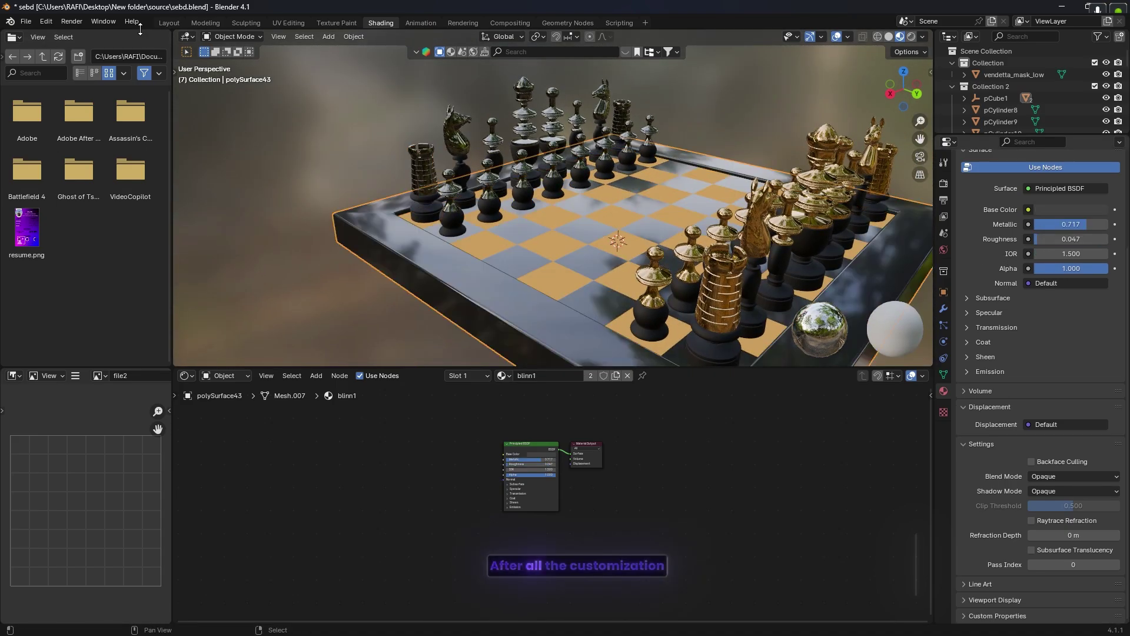
Import the smalldesk_fin table model in the Layout workspace and move it beside the chessboard to Y 26.724 m.
click(169, 23)
scroll(608, 336, down, 3)
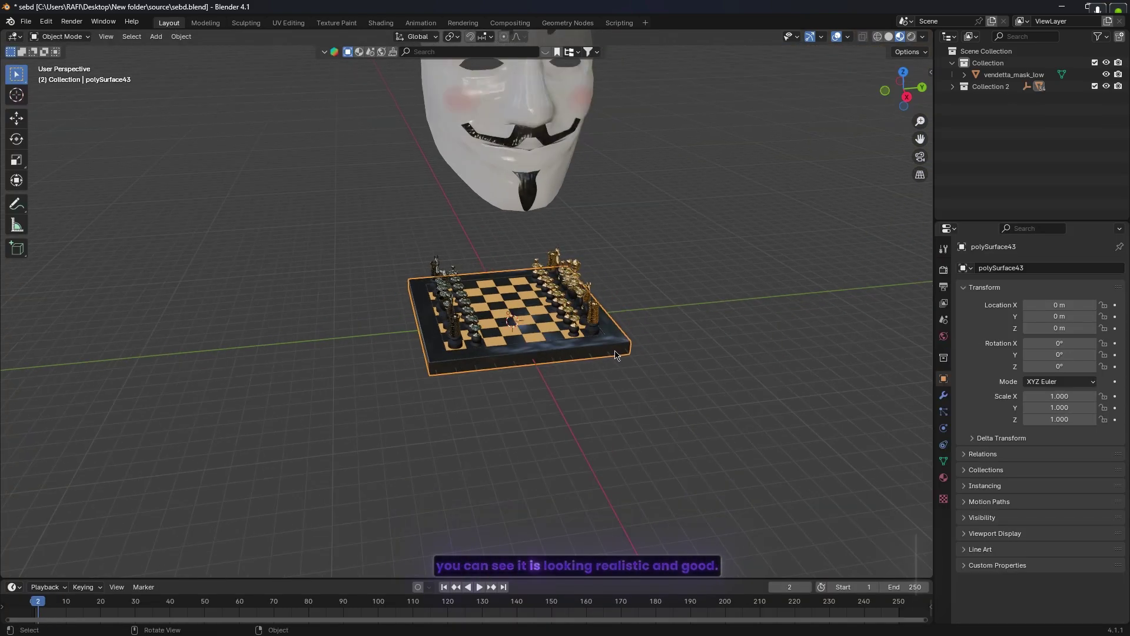
scroll(610, 364, up, 9)
shift+middle_drag(609, 374, 581, 215)
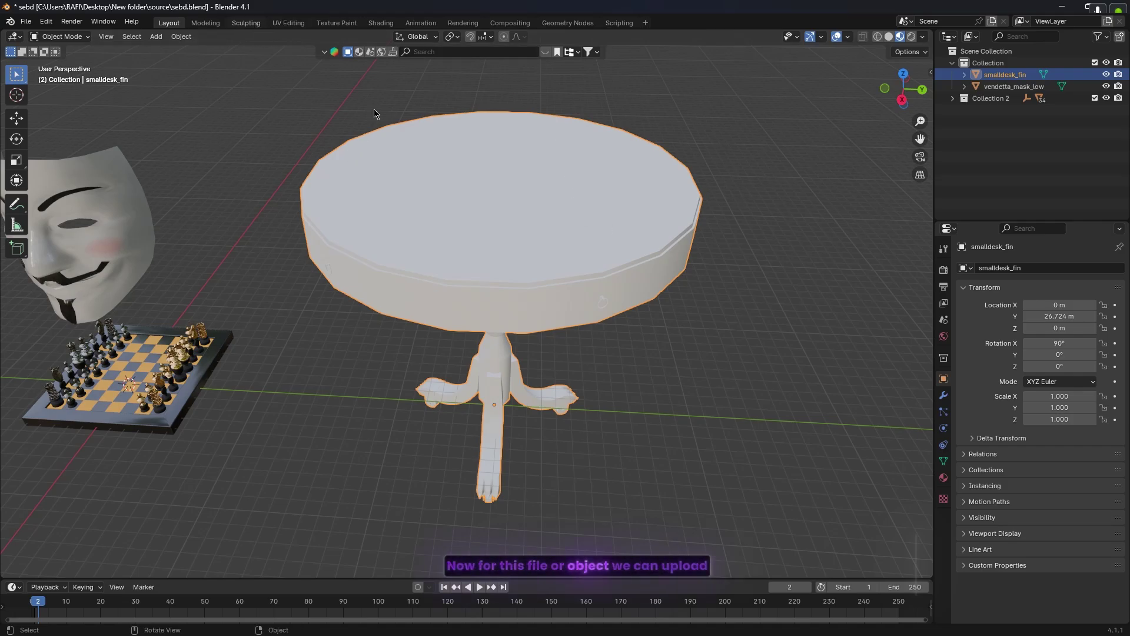
Switch to the Shading workspace and bring the smalldesk_fin table into view with its material nodes shown.
click(246, 22)
click(381, 23)
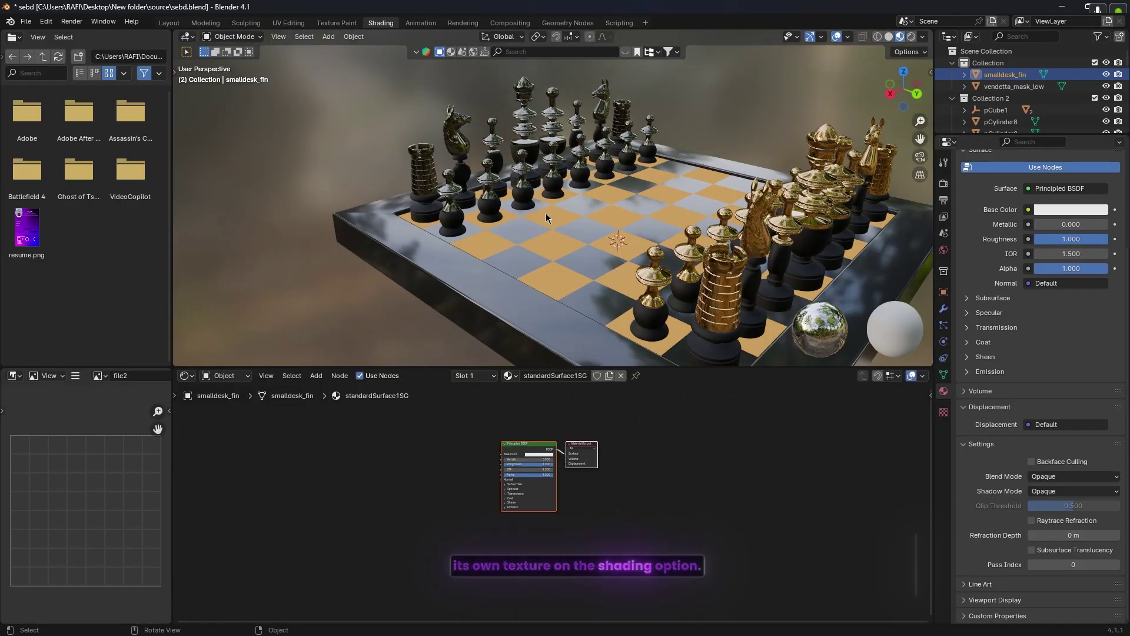
alt+drag(471, 237, 592, 242)
scroll(589, 238, down, 6)
alt+shift+drag(652, 164, 522, 232)
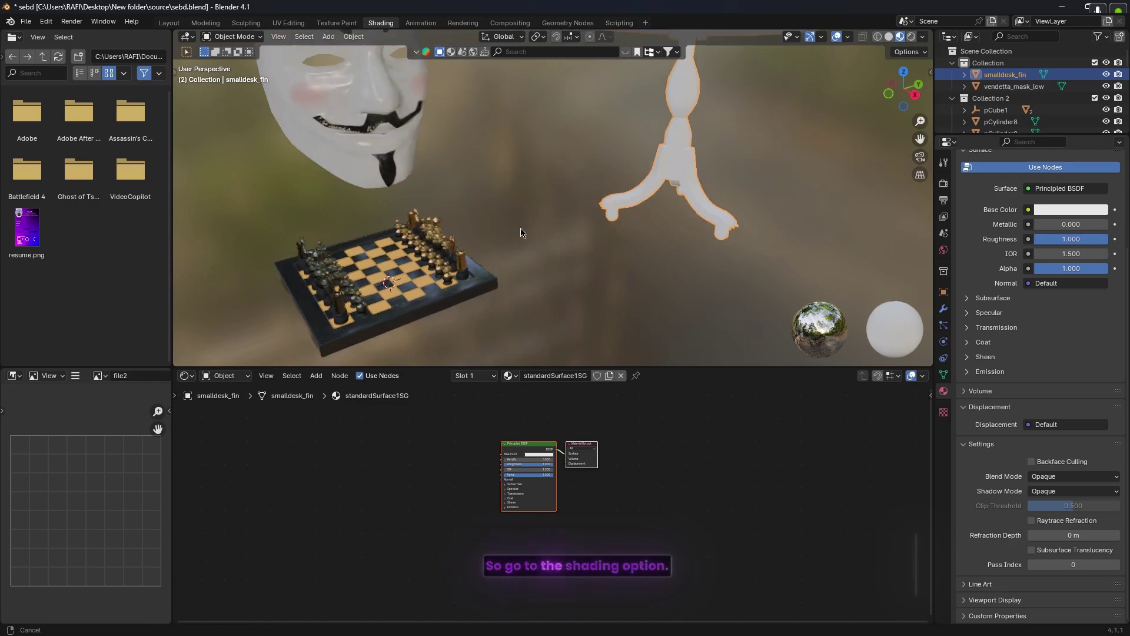
alt+shift+drag(647, 100, 470, 217)
scroll(469, 218, up, 4)
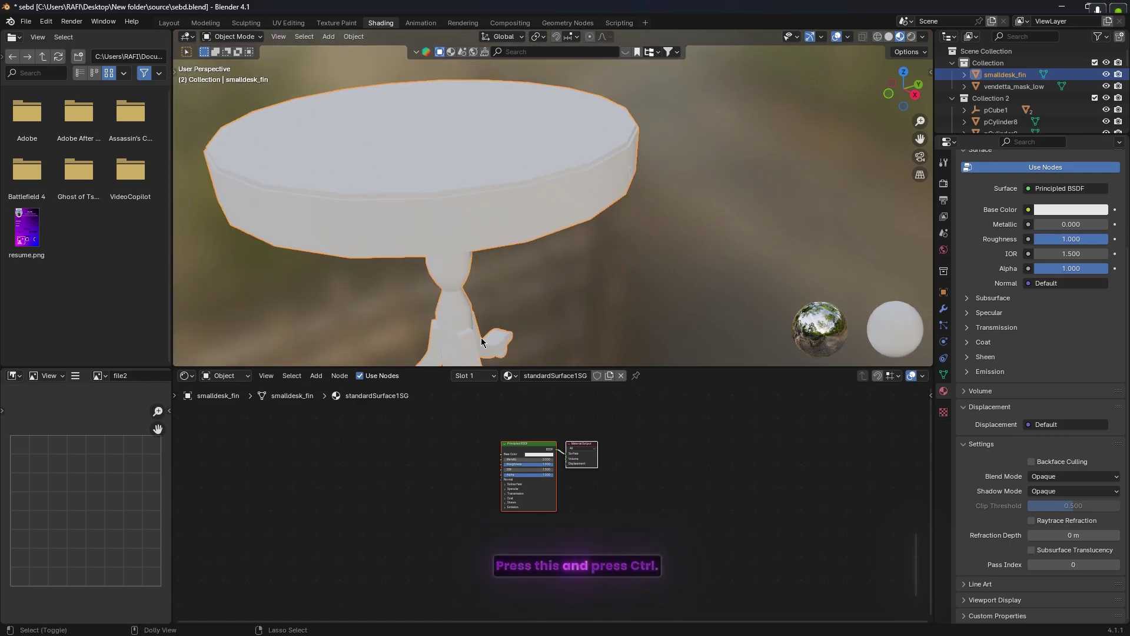
Run Principled Texture Setup on the table's Principled BSDF node with the smalldesk ao, color, metal, normal1 and rough images from the textures folder.
click(525, 448)
key(ctrl+shift+t)
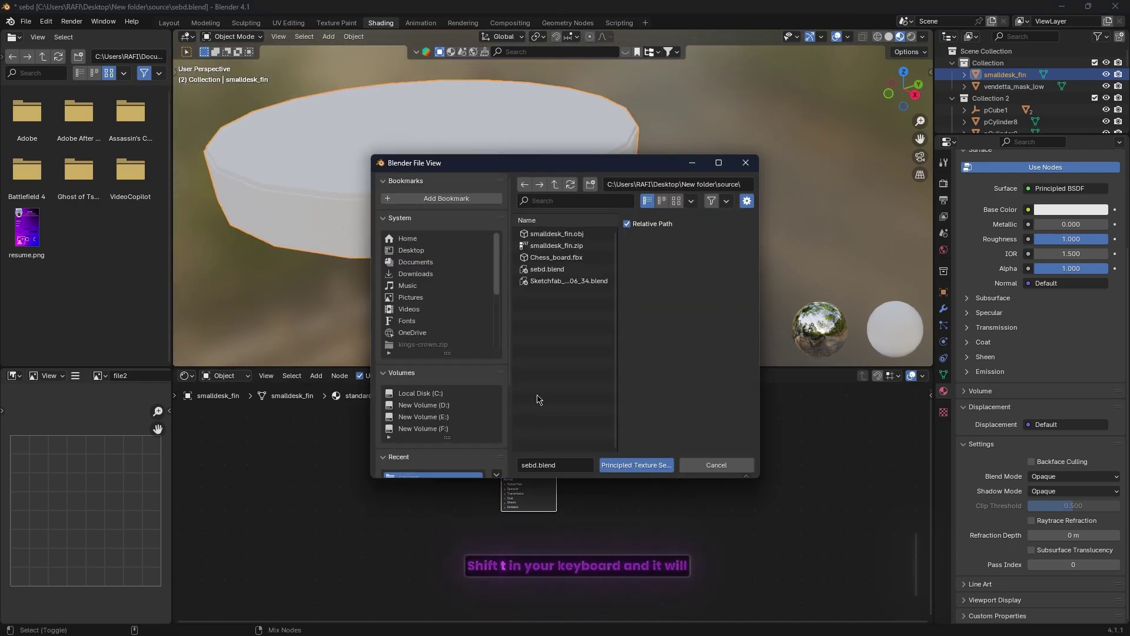
click(430, 253)
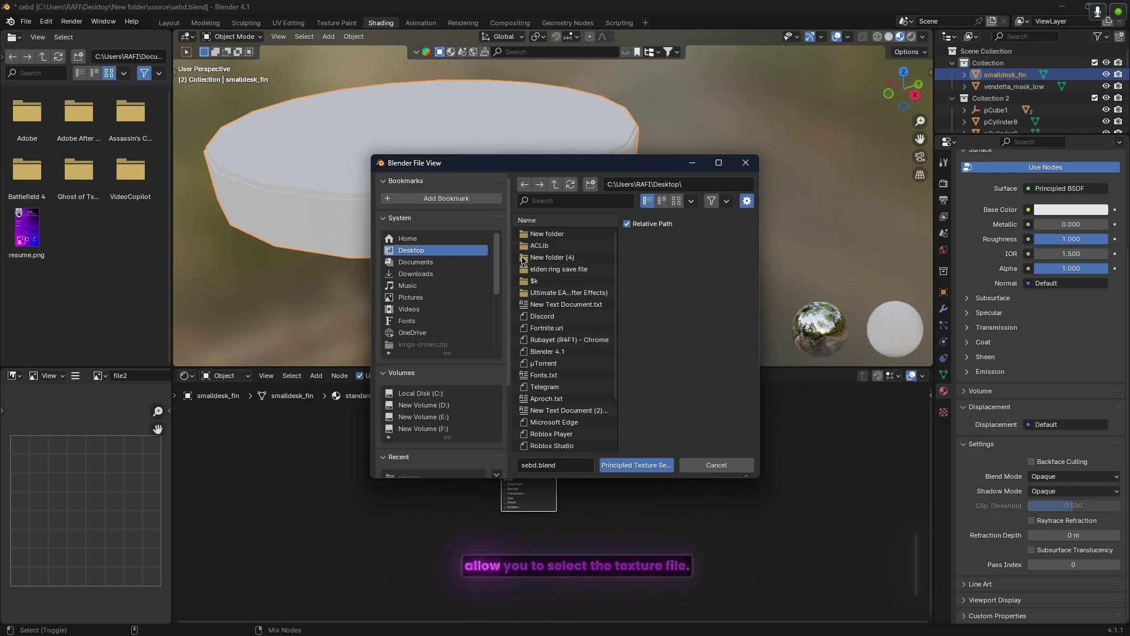
double_click(545, 235)
double_click(553, 246)
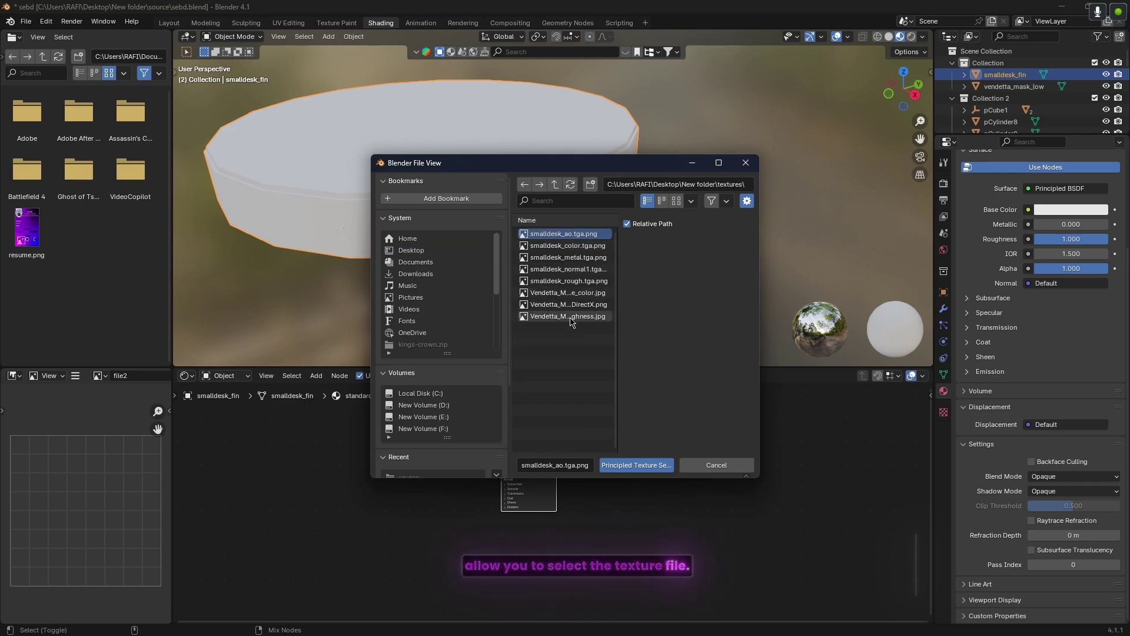
shift+click(569, 281)
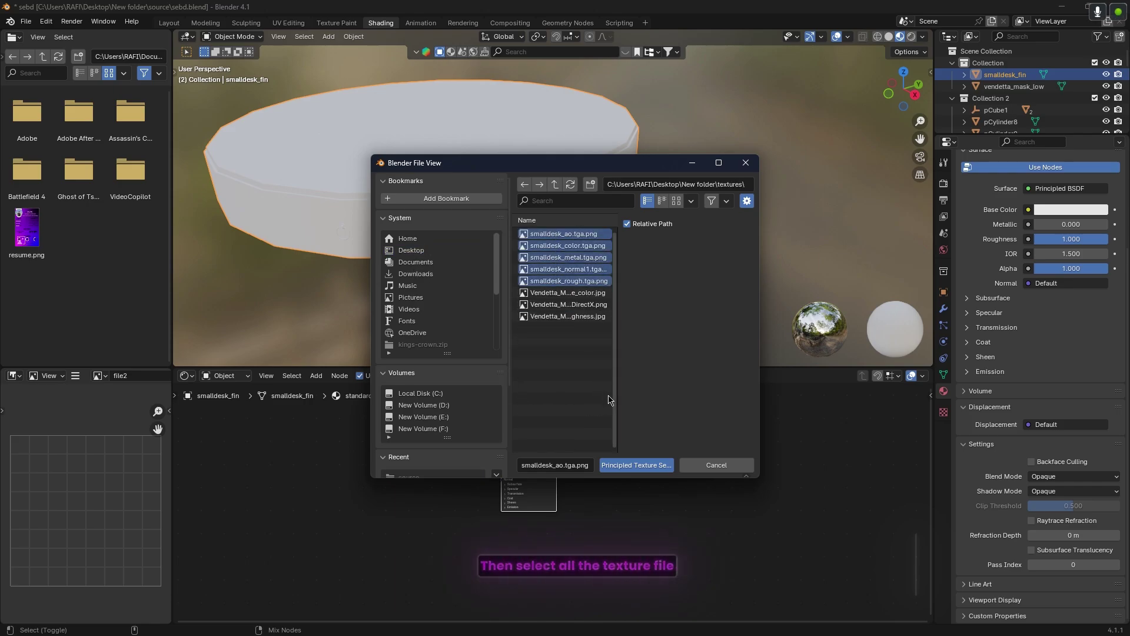
click(637, 465)
scroll(376, 279, up, 3)
middle_drag(376, 279, 207, 362)
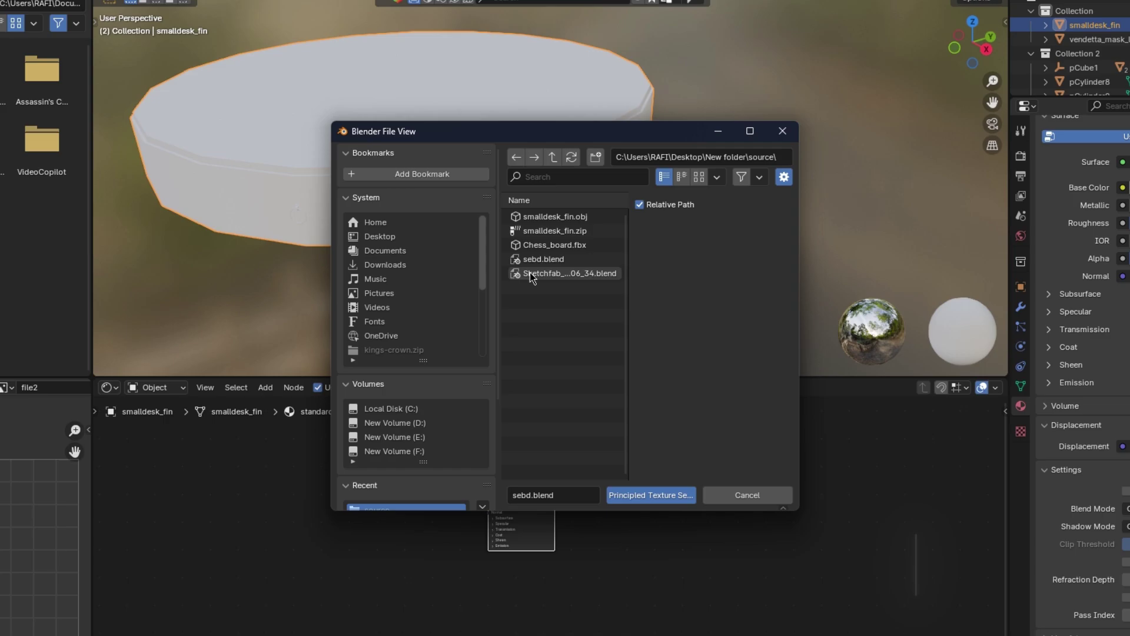
double_click(530, 272)
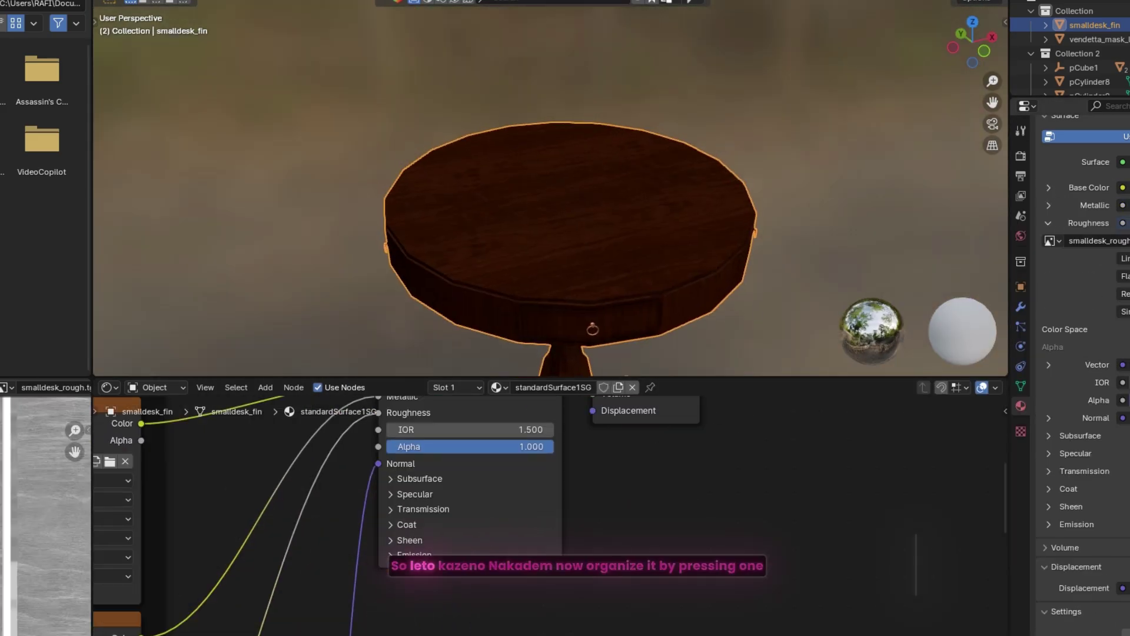
middle_drag(708, 535, 973, 623)
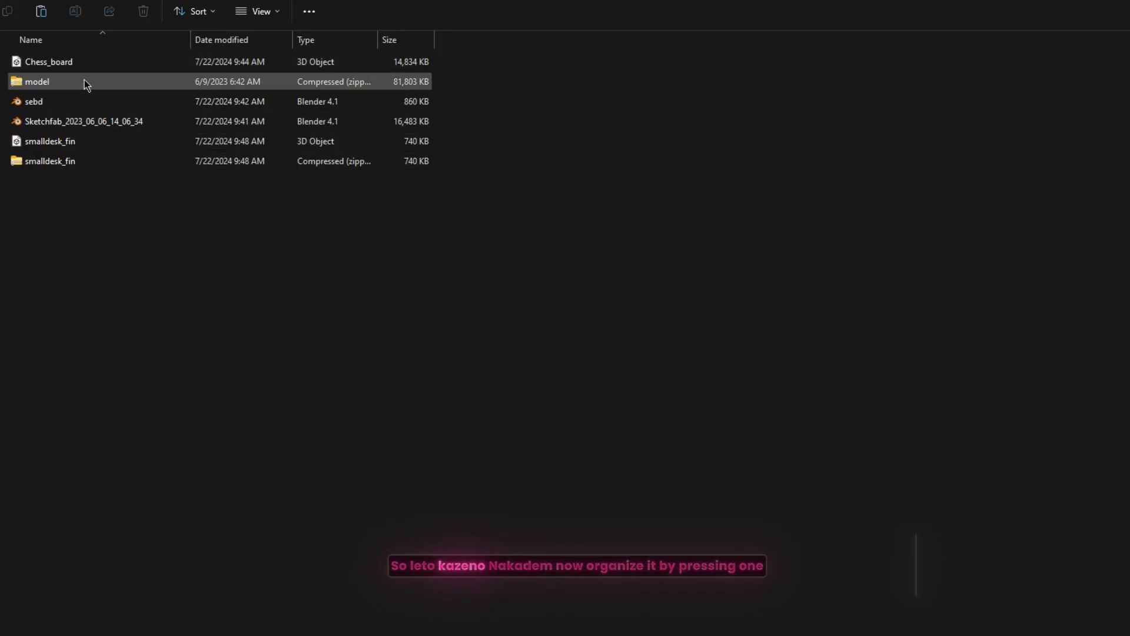
Import the crown model and place its selected objects in a new collection.
click(84, 80)
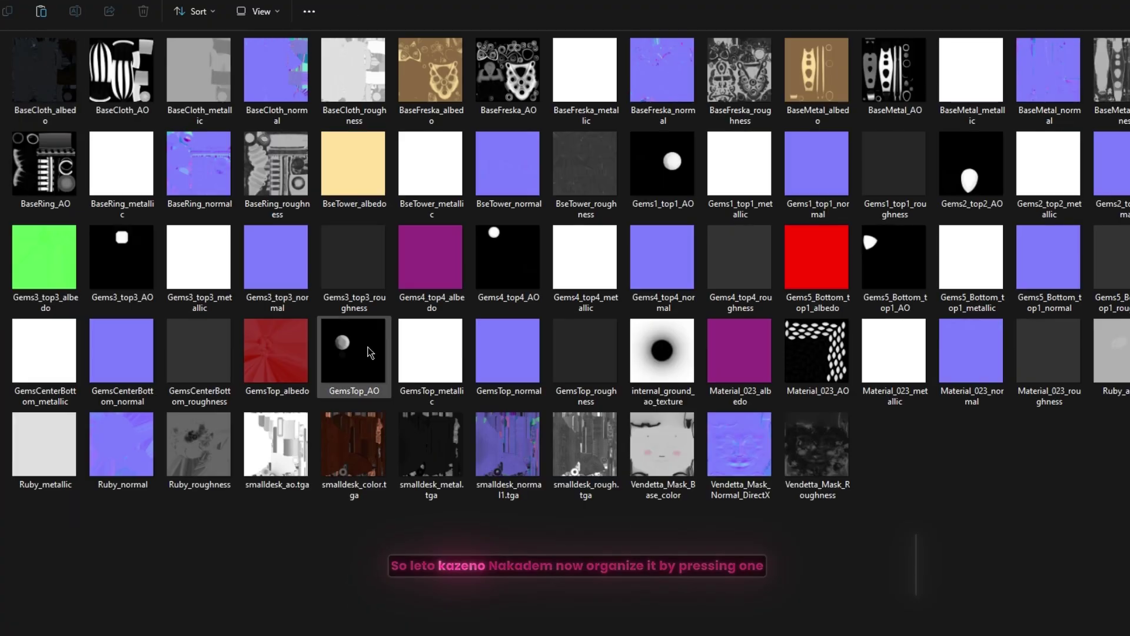
drag(71, 133, 43, 65)
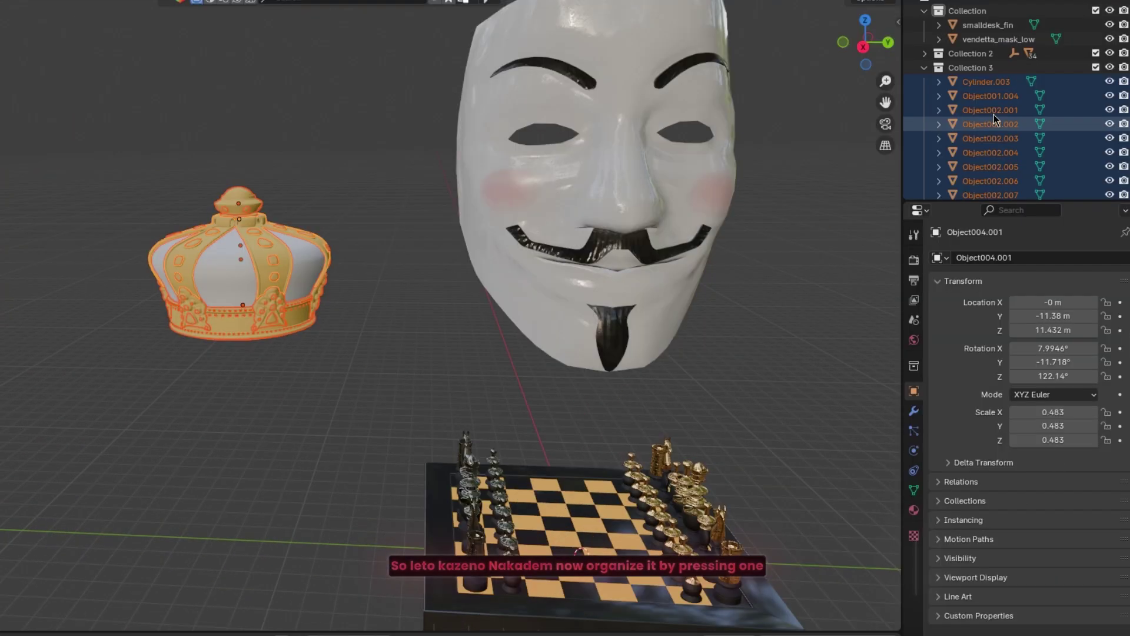
right_click(994, 114)
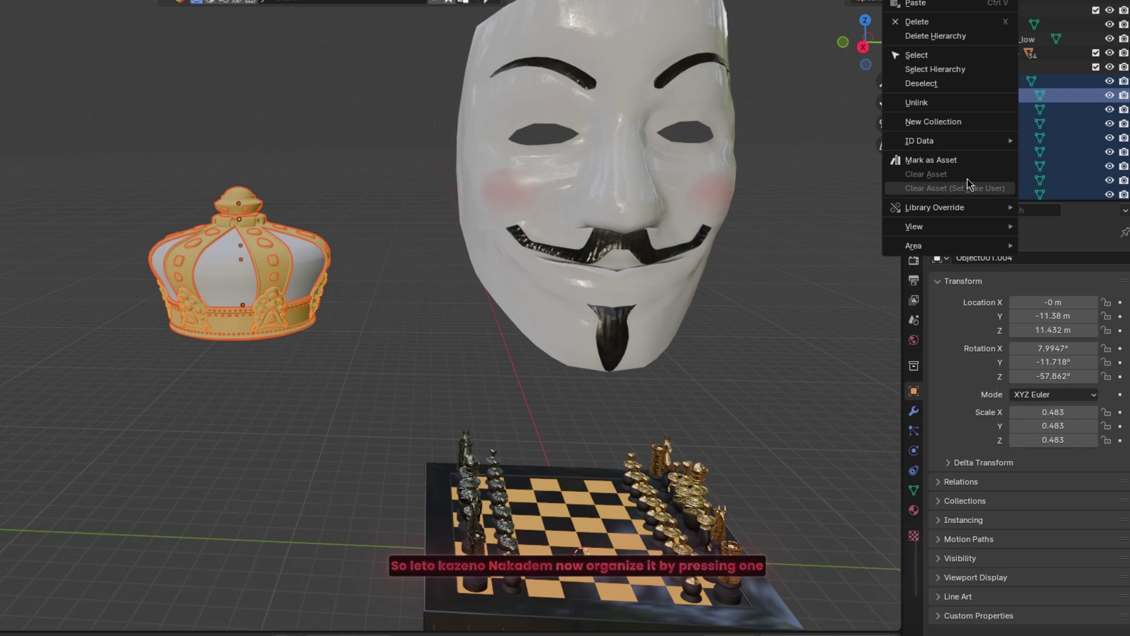
click(967, 117)
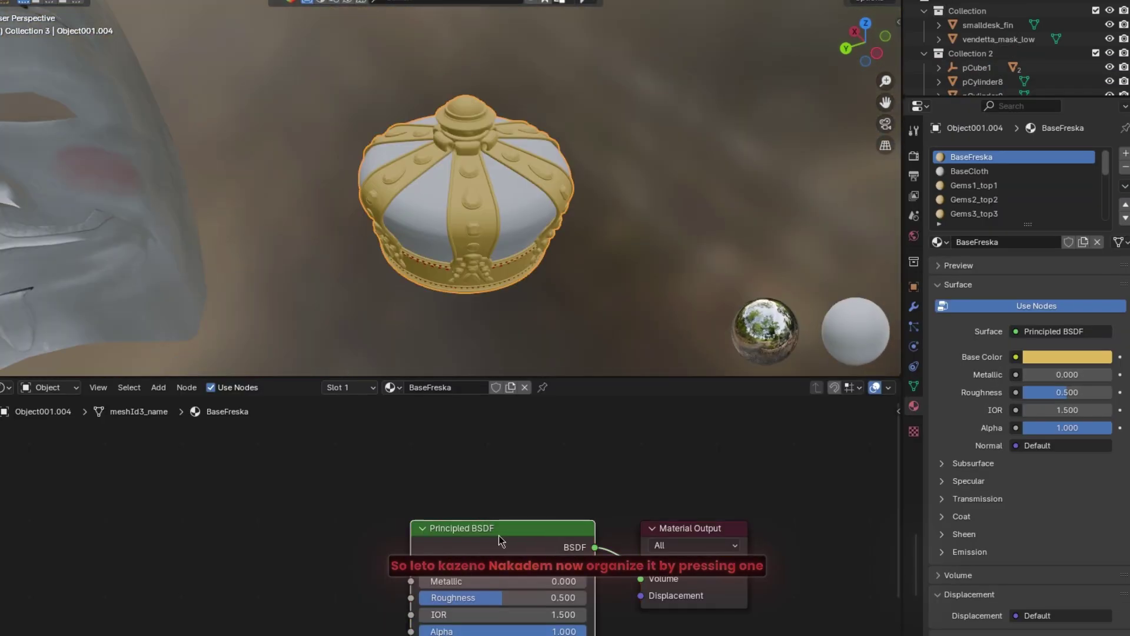
Use Principled Texture Setup on the crown's BaseFreska and BaseMetal materials, adding base color, metallic, roughness and normal maps to BaseMetal.
key(ctrl+shift+t)
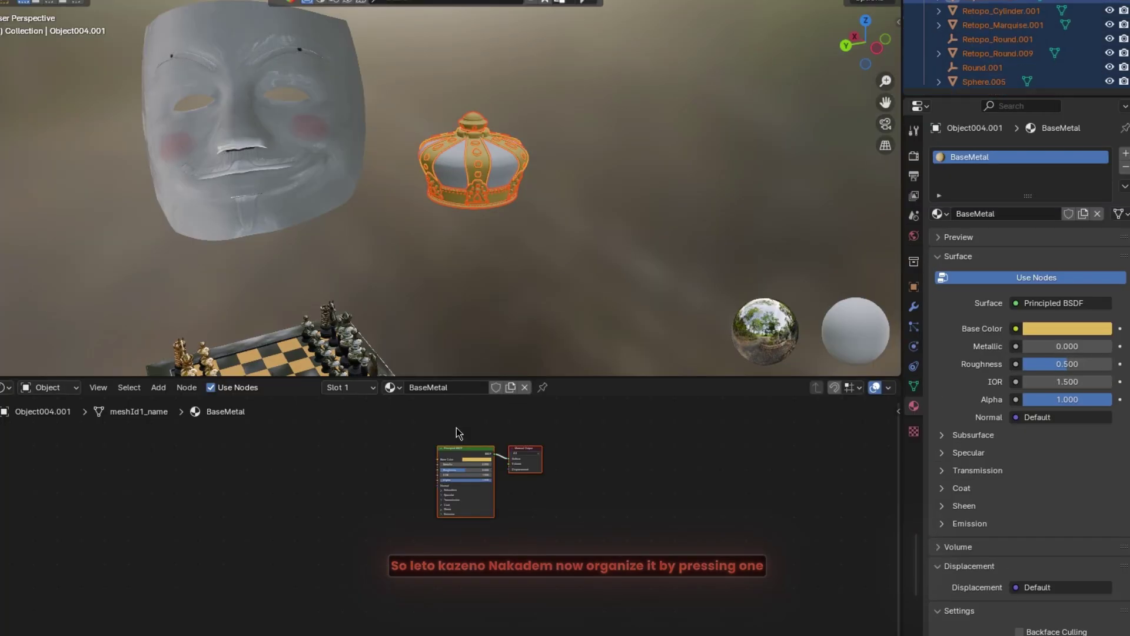
scroll(510, 176, up, 4)
scroll(985, 55, up, 10)
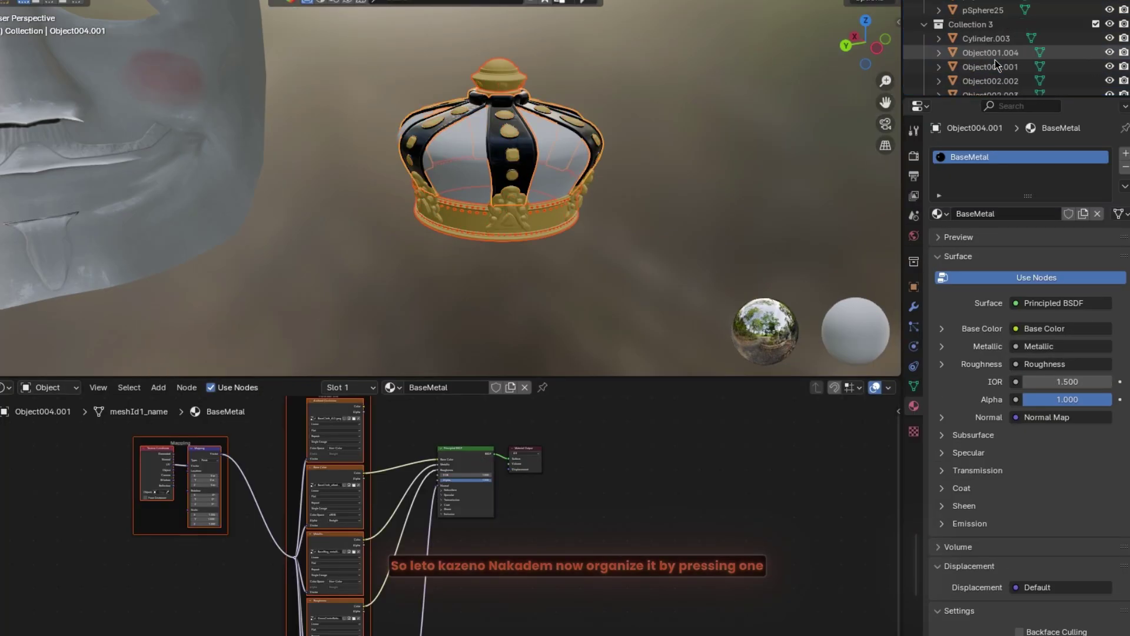
Raise the smalldesk_fin table vertically in front view until its wheels stand at ground level.
click(989, 70)
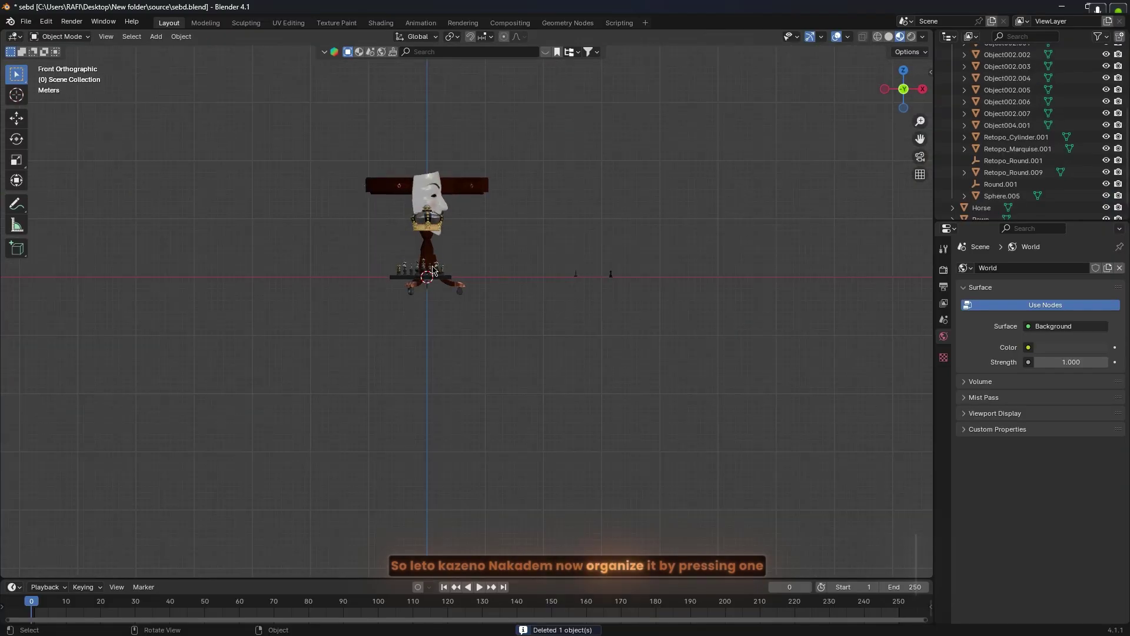
scroll(433, 271, up, 8)
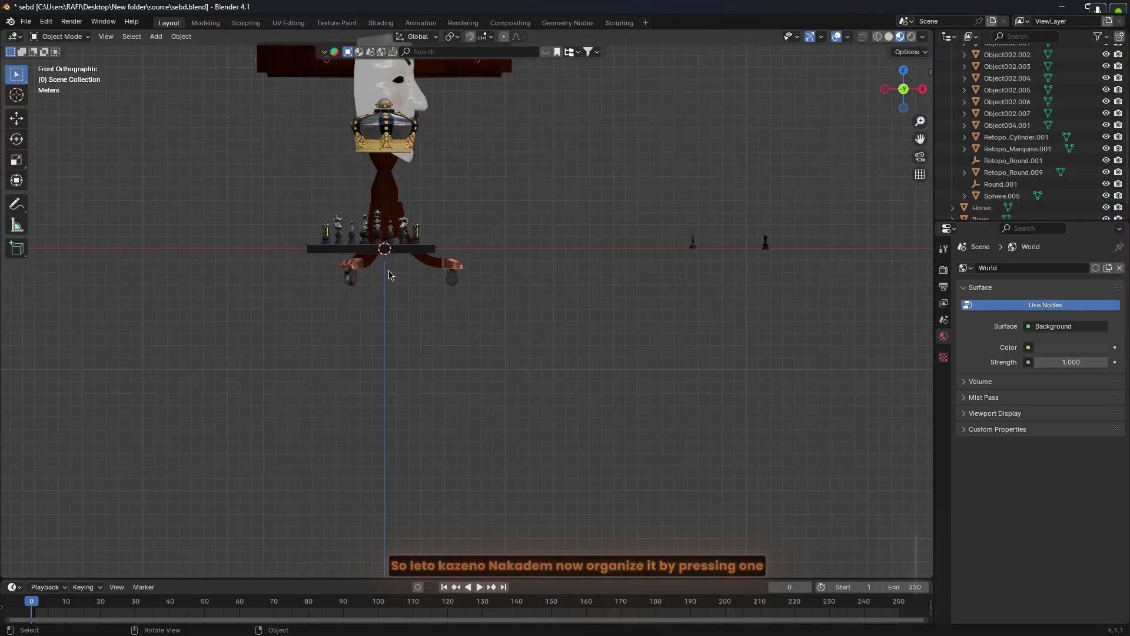
click(645, 288)
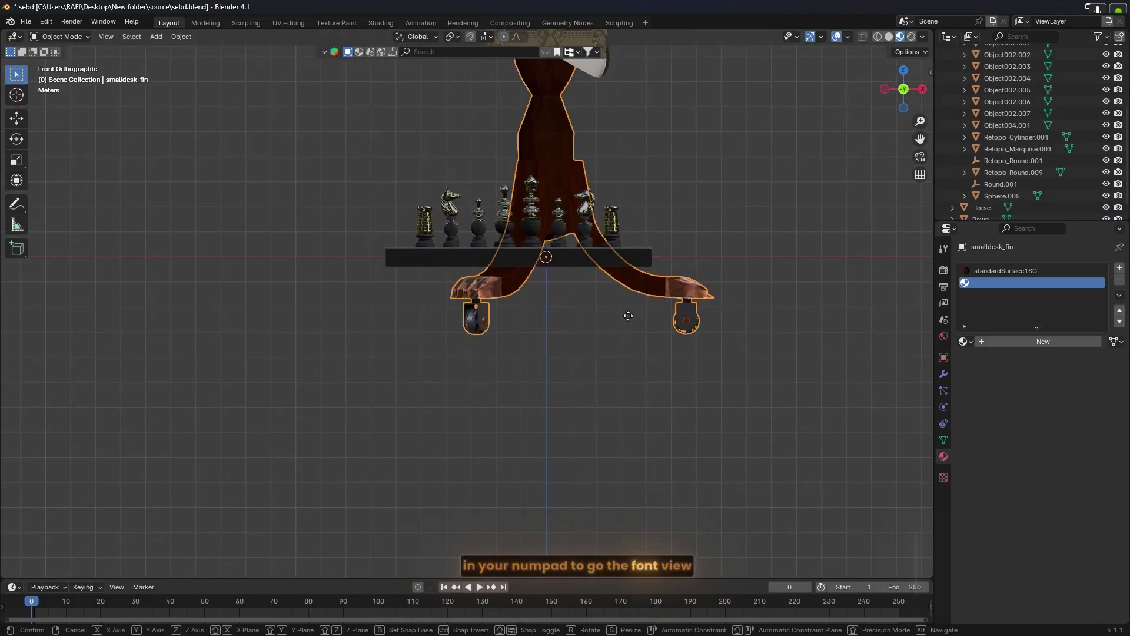
click(623, 246)
scroll(734, 269, up, 8)
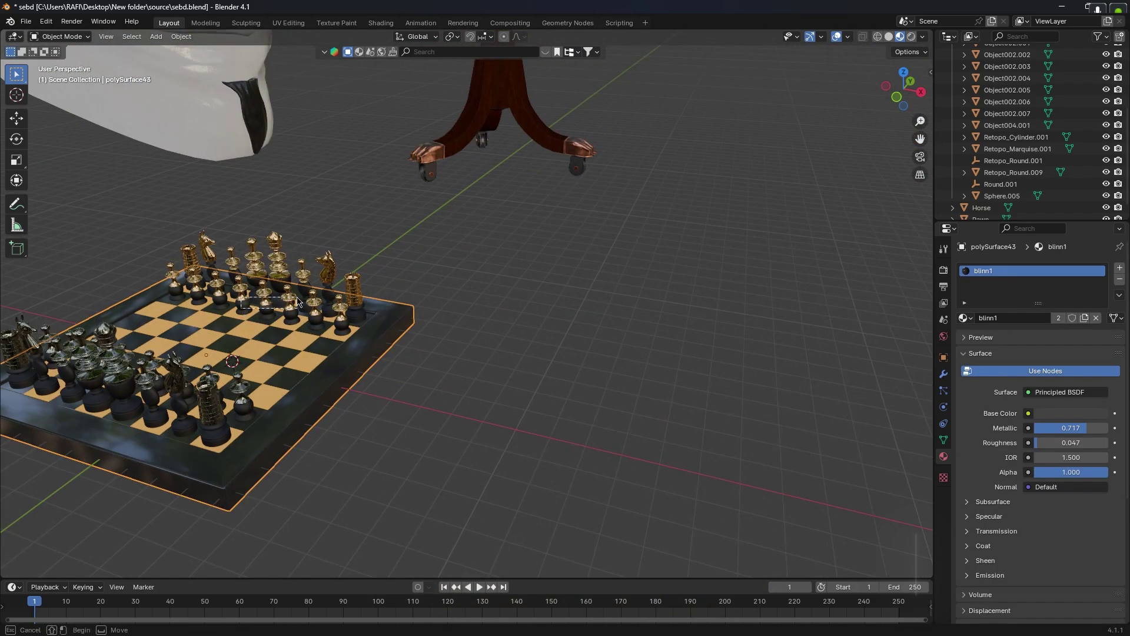
Select the chessboard with all its pieces and raise them along Z to about the height of the tabletop.
scroll(581, 404, down, 4)
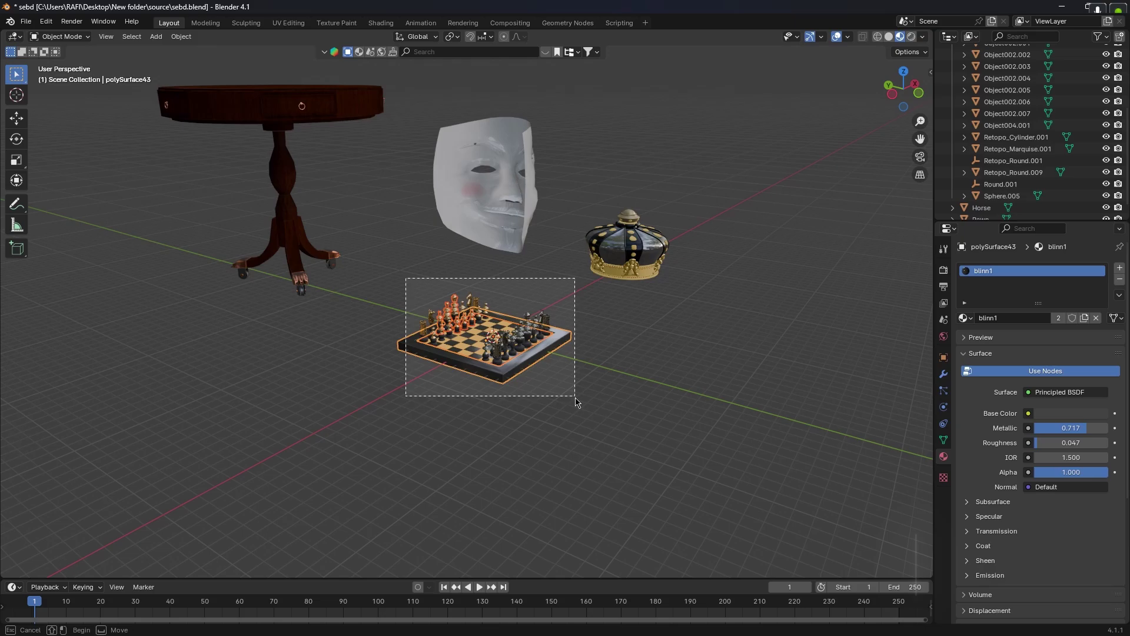
key(KP_1)
key(g)
key(z)
click(393, 181)
scroll(384, 90, up, 14)
scroll(441, 312, up, 3)
key(g)
key(z)
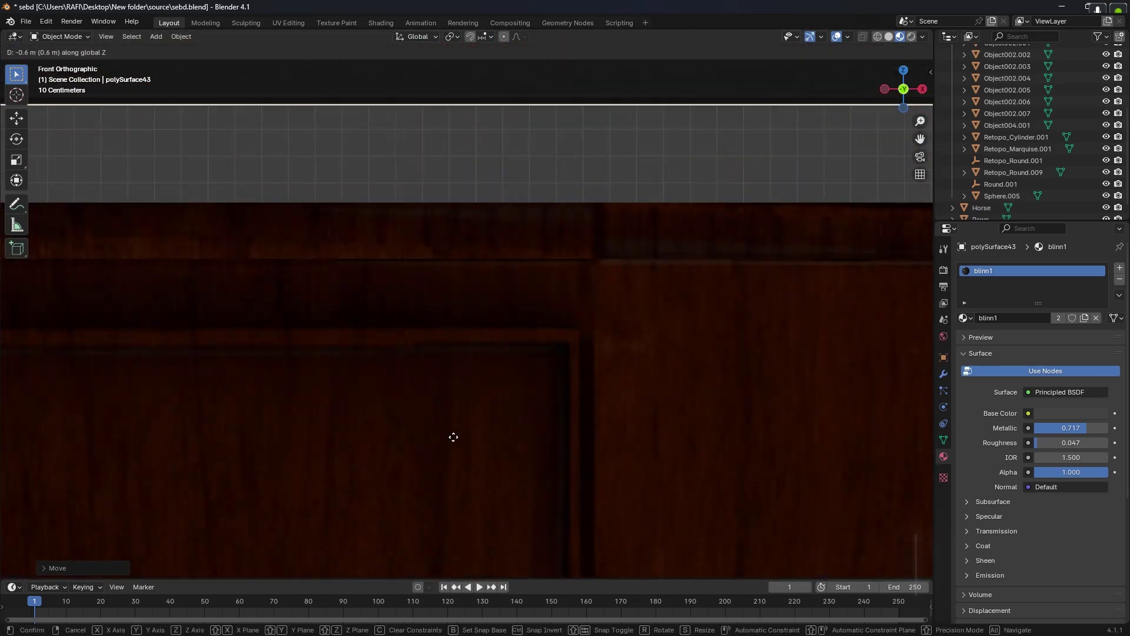
click(454, 540)
Fine-tune the chess set's height along Z so the board's underside rests on the tabletop.
shift+middle_drag(400, 324, 422, 310)
key(g)
key(z)
scroll(391, 273, up, 8)
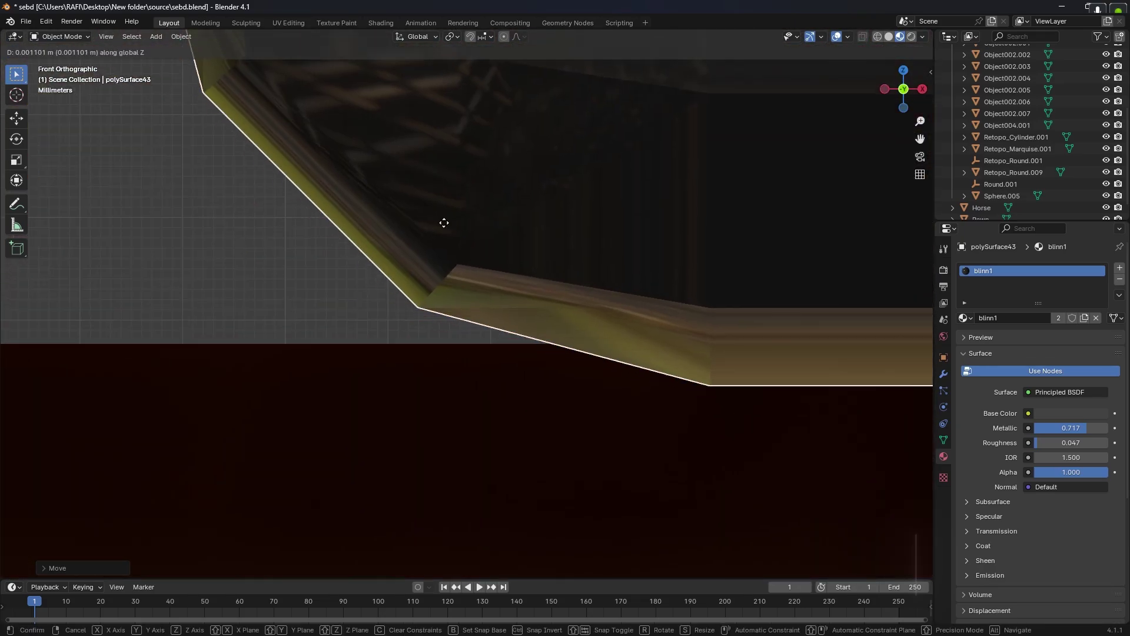
click(444, 223)
Move the chess set along Y in top view until it lies over the round tabletop.
scroll(443, 223, down, 12)
middle_drag(694, 345, 601, 323)
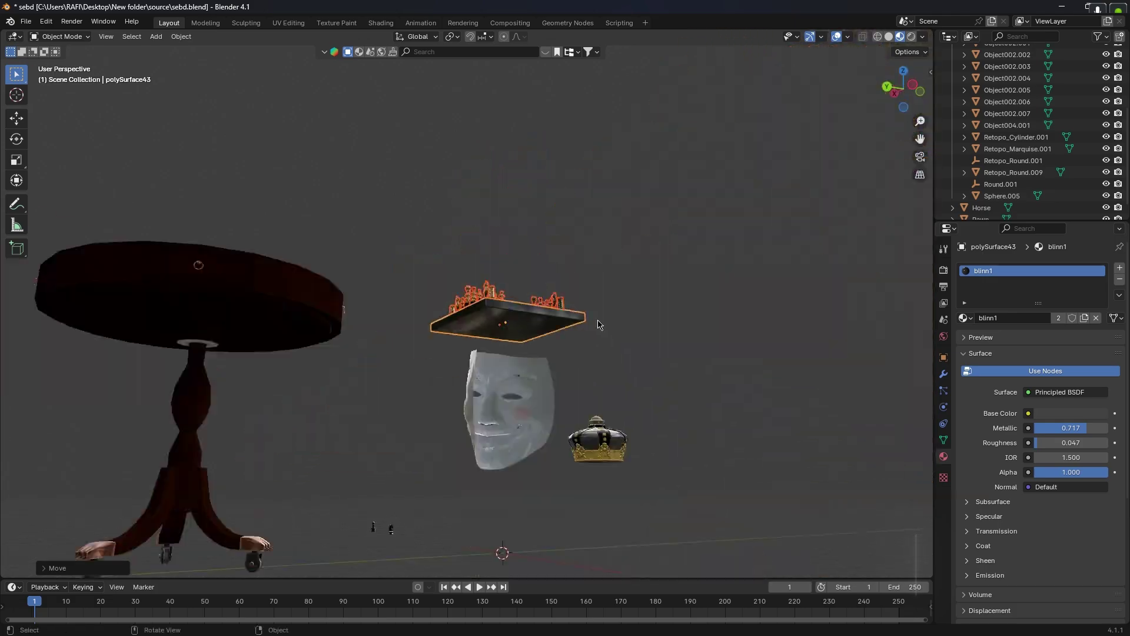
key(KP_7)
key(g)
key(y)
click(628, 179)
shift+middle_drag(628, 179, 563, 408)
key(g)
key(y)
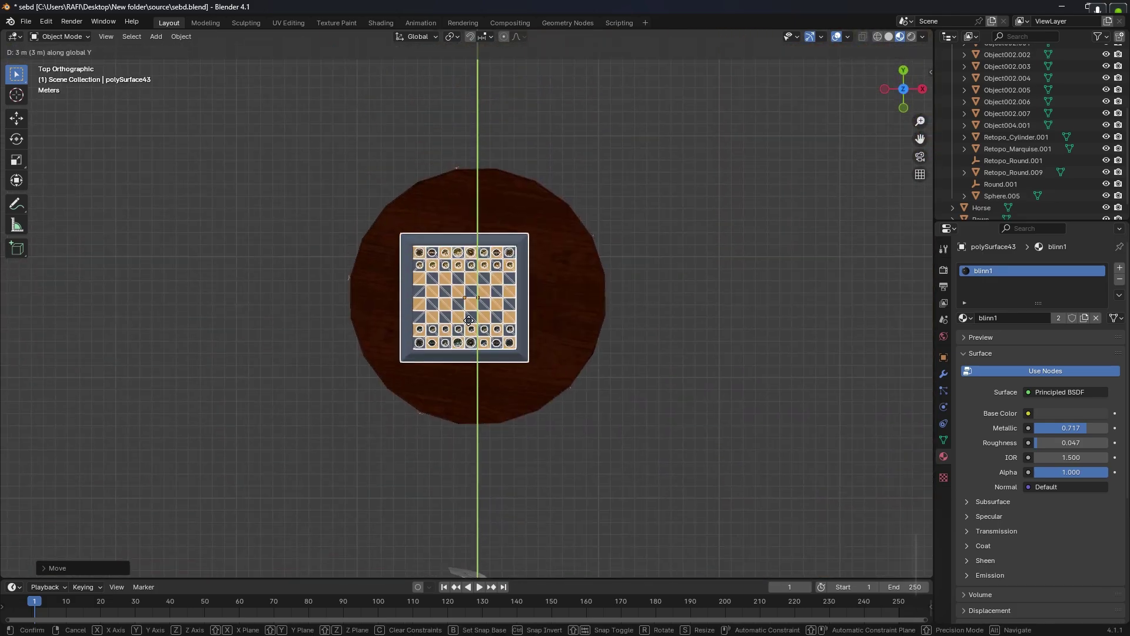
click(496, 327)
Centre the chess set on the tabletop along X and deselect it.
key(g)
key(x)
click(493, 328)
click(598, 366)
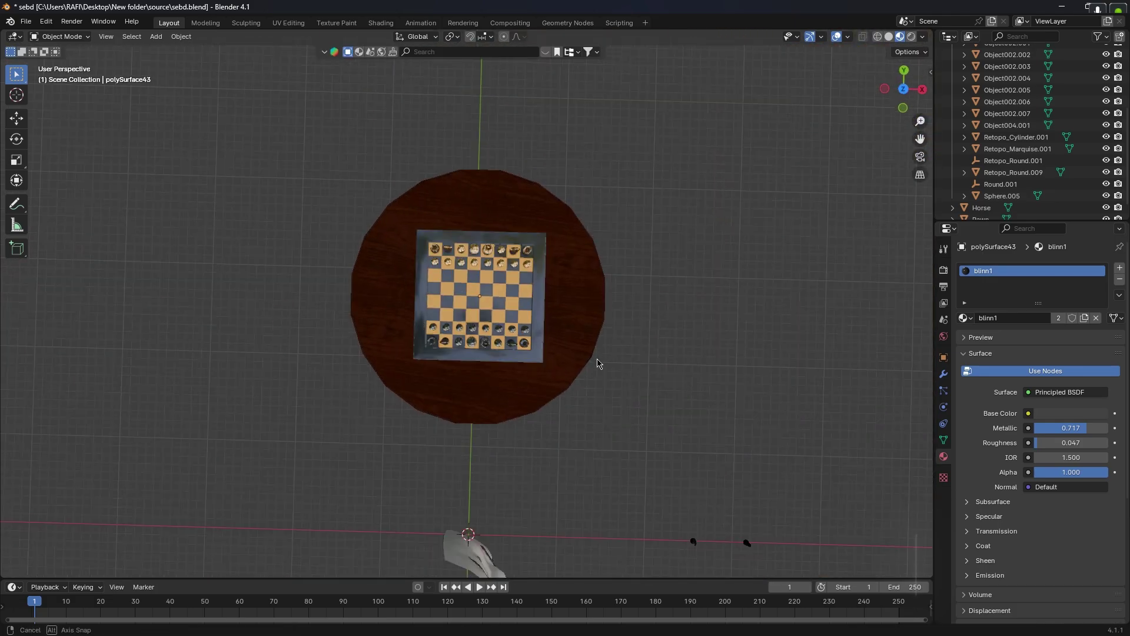
Select the loose horse and pawn pieces together and raise them along Z to tabletop height.
middle_drag(598, 365, 660, 294)
drag(656, 362, 603, 409)
key(g)
key(z)
click(225, 268)
Slide the loose pawn along X in front view to bring it next to the horse piece.
middle_drag(225, 268, 482, 273)
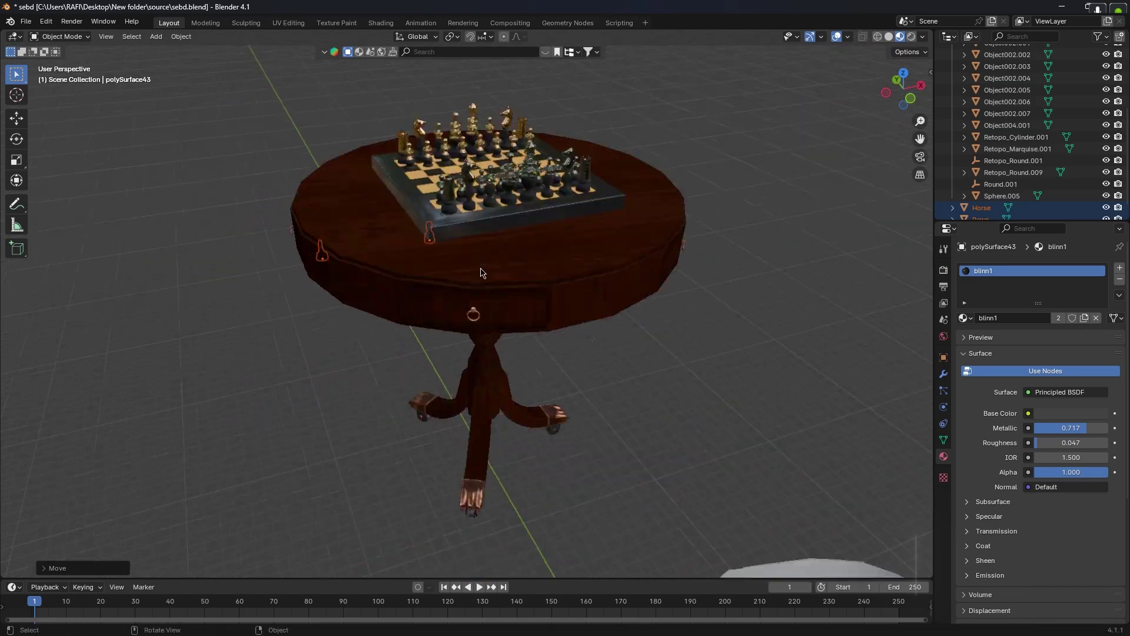
key(KP_1)
scroll(379, 318, up, 5)
click(354, 235)
key(g)
key(x)
click(354, 234)
Tip the pawn onto its side with a trackball rotation and adjust its height along Z.
key(r)
key(r)
middle_drag(560, 300, 565, 329)
key(g)
key(z)
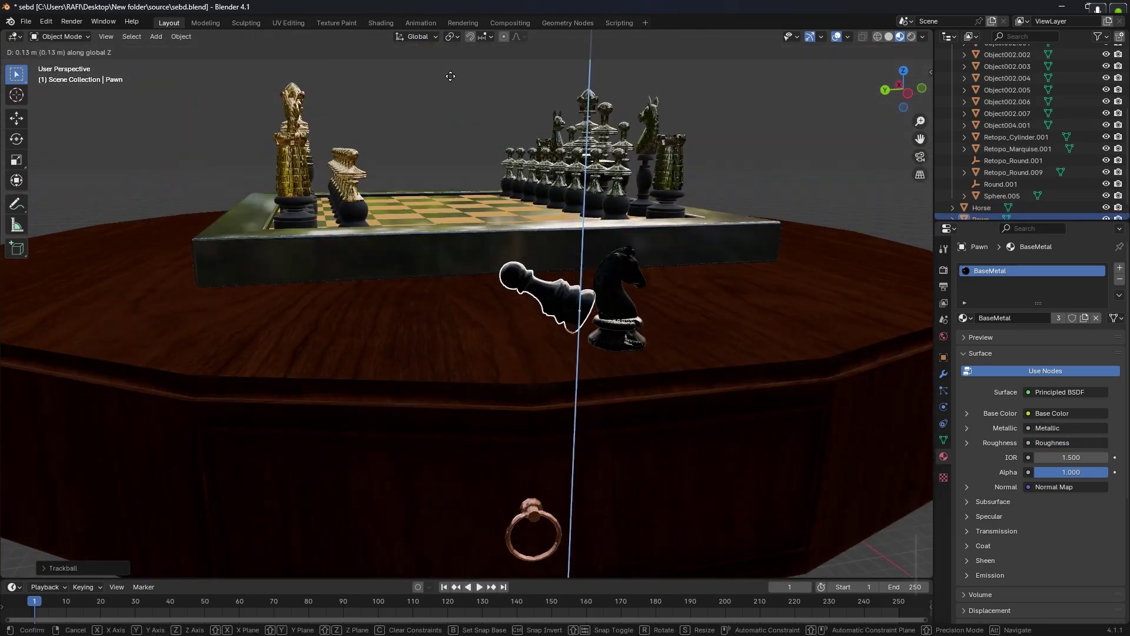
Tip the loose horse piece over with a trackball rotation and set its height along Z on the tabletop.
click(621, 300)
key(r)
key(r)
key(KP_1)
key(g)
key(z)
click(456, 126)
Make a linked duplicate of the fallen horse and pawn and move it about 16 m along X across the table.
middle_drag(471, 176, 603, 203)
shift+click(602, 203)
scroll(603, 203, down, 10)
key(shift+d)
key(g)
key(x)
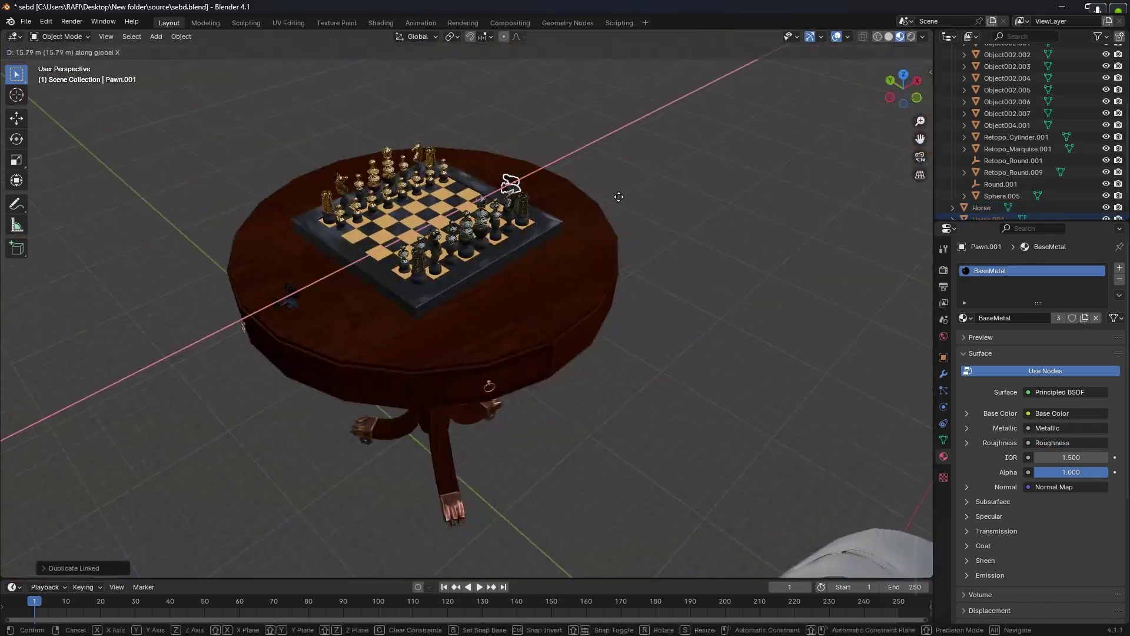
click(618, 194)
Scale the vendetta mask down to suit the size of the table and crown.
scroll(588, 195, up, 6)
middle_drag(648, 282, 606, 283)
click(605, 278)
key(s)
click(656, 305)
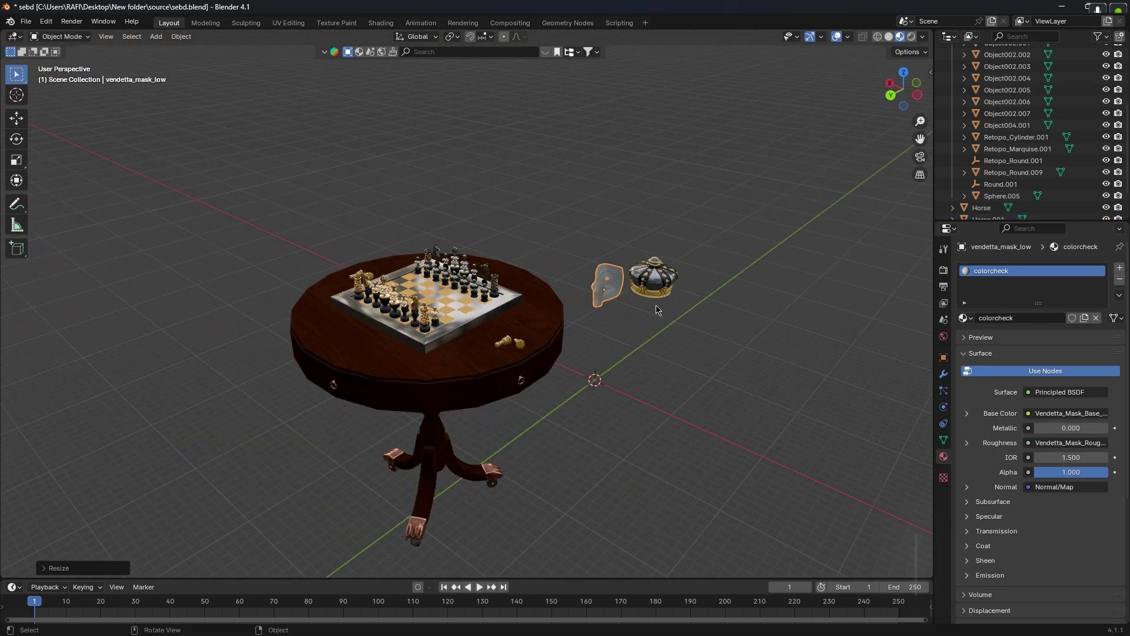
Select all parts of the crown and raise them along Z well above the mask.
drag(641, 235, 695, 312)
middle_drag(766, 329, 559, 321)
drag(607, 292, 765, 408)
key(g)
key(z)
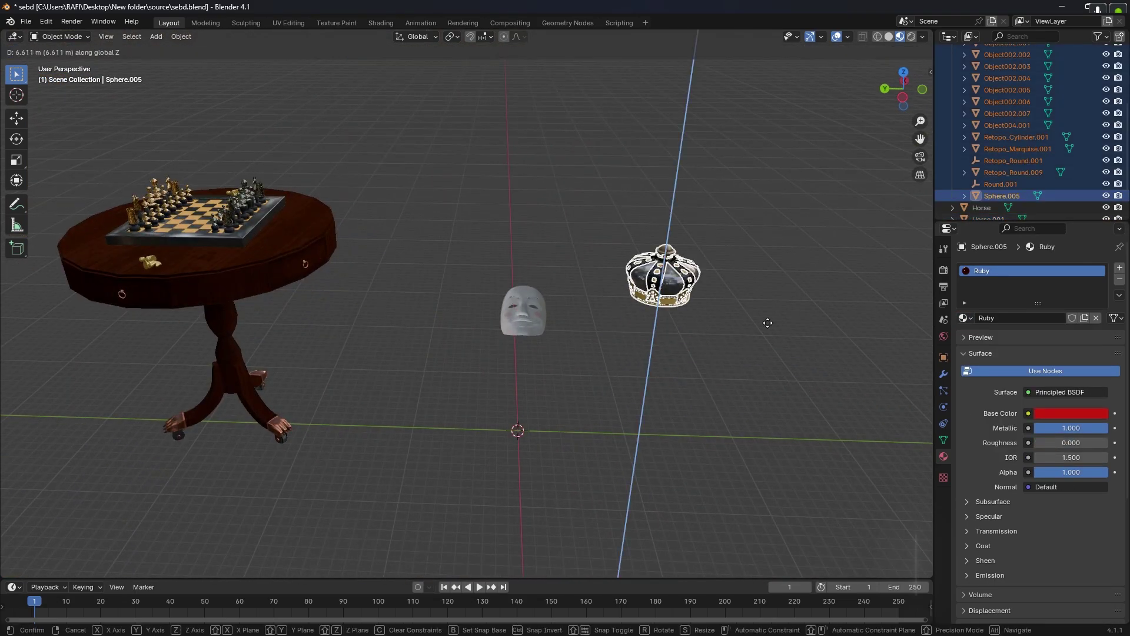
click(768, 306)
mouse_move(768, 307)
middle_down()
mouse_move(711, 342)
mouse_move(730, 377)
middle_up()
key(g)
key(z)
click(759, 310)
Rotate the painting 180° about the global Y axis.
middle_drag(848, 336, 822, 355)
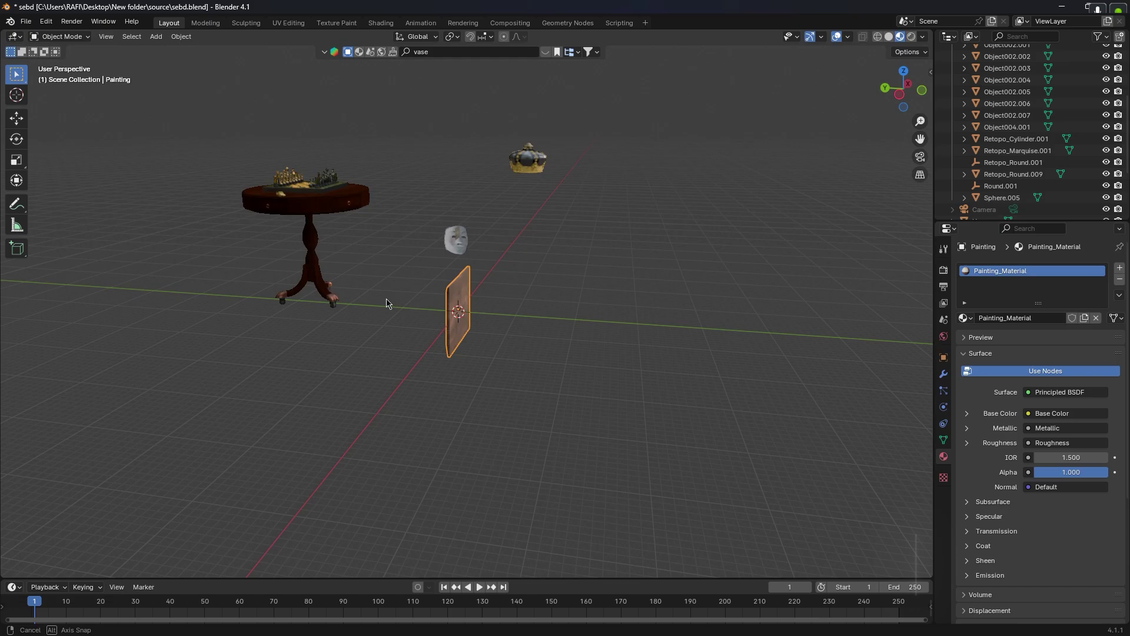
middle_drag(389, 302, 448, 309)
key(r)
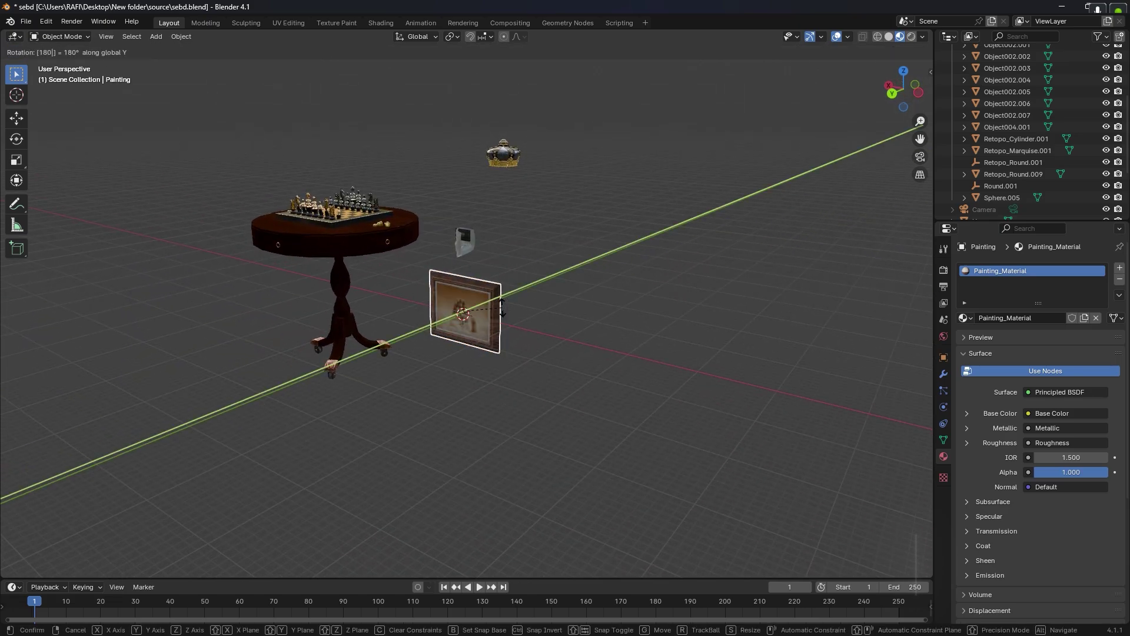
key(KP_Decimal)
mouse_move(466, 346)
middle_down()
mouse_move(696, 340)
mouse_move(430, 361)
middle_up()
scroll(566, 236, down, 9)
mouse_move(559, 235)
middle_down()
mouse_move(591, 230)
mouse_move(490, 244)
mouse_move(575, 252)
mouse_move(459, 275)
middle_up()
Add a cube and scale it up until it encloses all the objects as a room.
key(shift+a)
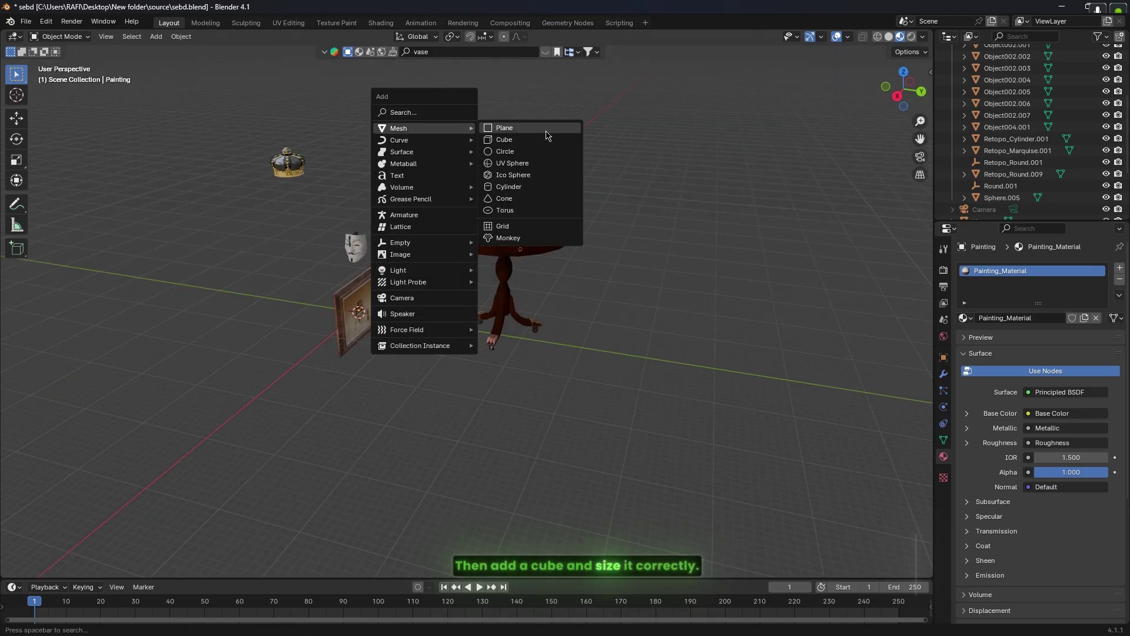
click(526, 142)
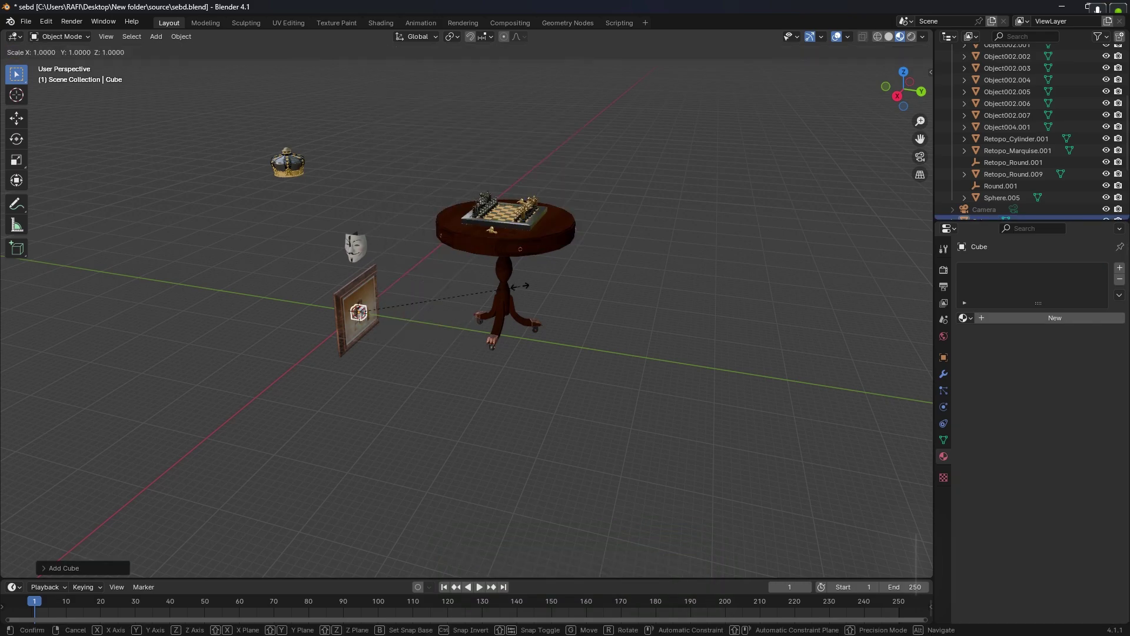
click(522, 323)
Raise the room cube along Z in front view so its underside serves as the floor.
key(KP_1)
key(g)
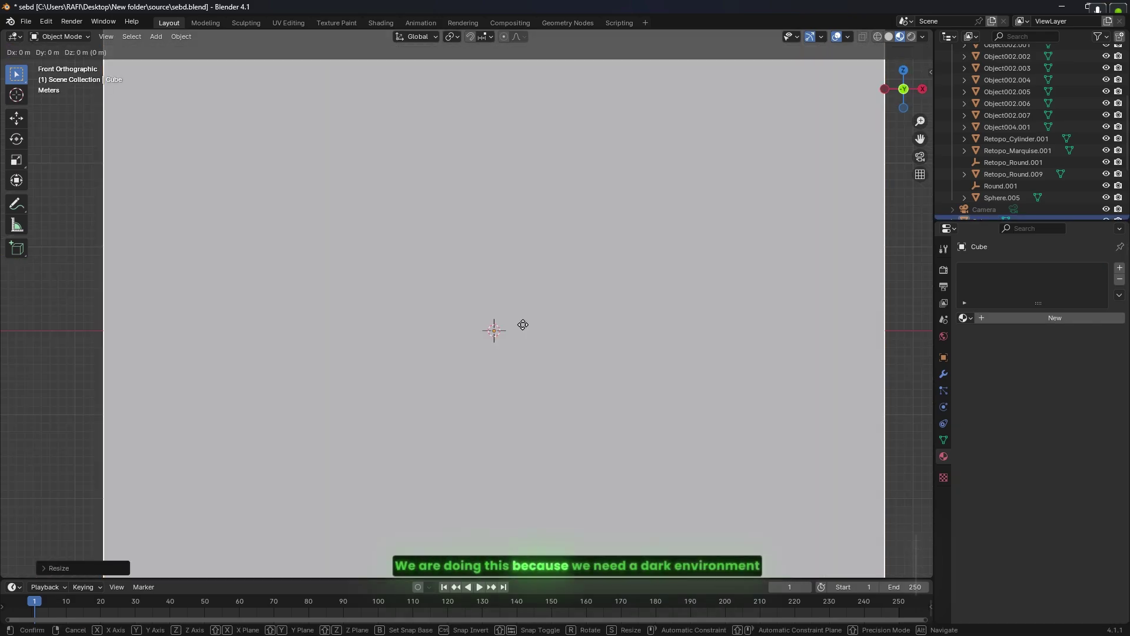
key(z)
click(520, 338)
scroll(377, 259, down, 2)
middle_drag(353, 232, 497, 261)
scroll(368, 257, up, 5)
scroll(419, 245, down, 5)
key(s)
key(x)
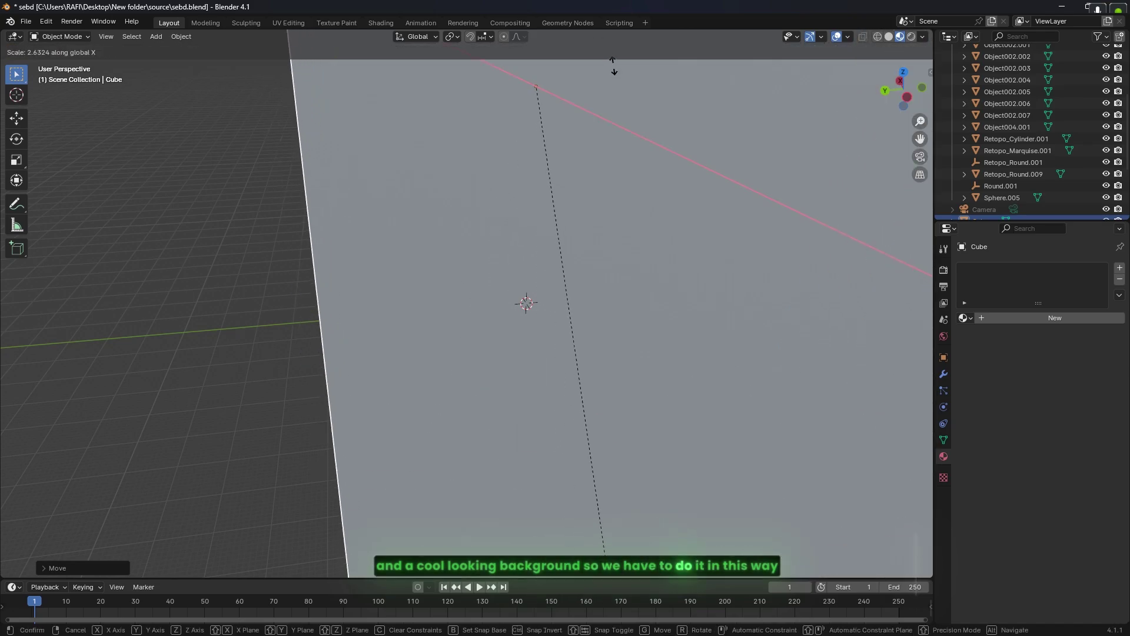
right_click(553, 51)
Stretch the room cube along the X and Y axes to make the room larger.
middle_drag(577, 168, 659, 179)
scroll(659, 179, down, 2)
key(s)
key(x)
key(y)
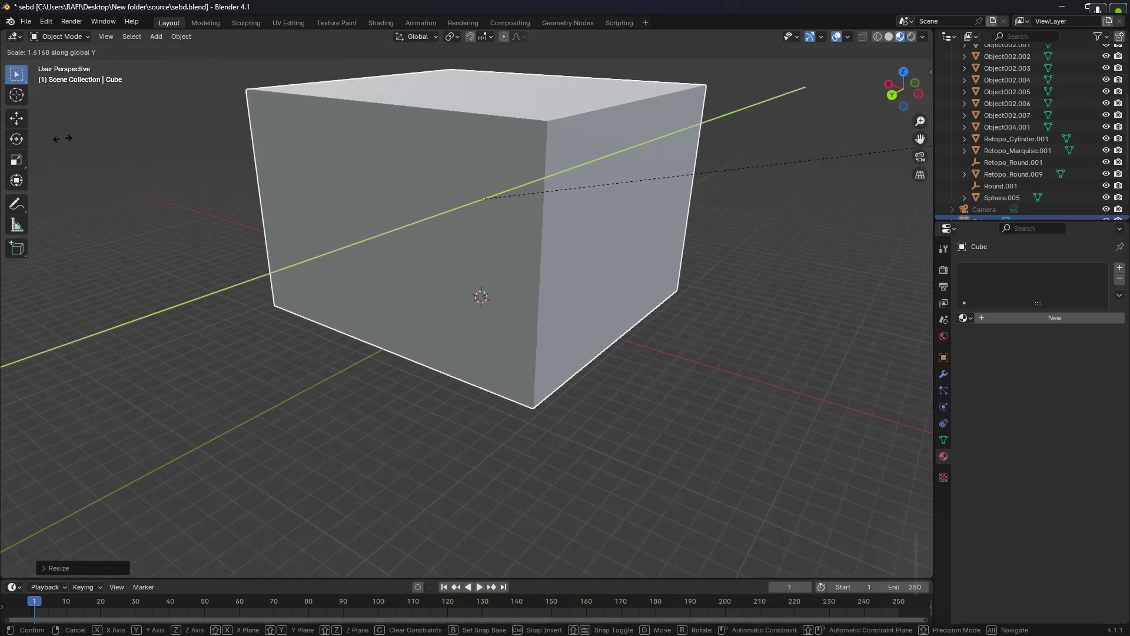
click(136, 134)
Raise the painting off the floor to a height suitable for hanging on a wall.
scroll(550, 122, up, 5)
scroll(550, 122, down, 8)
click(518, 315)
key(g)
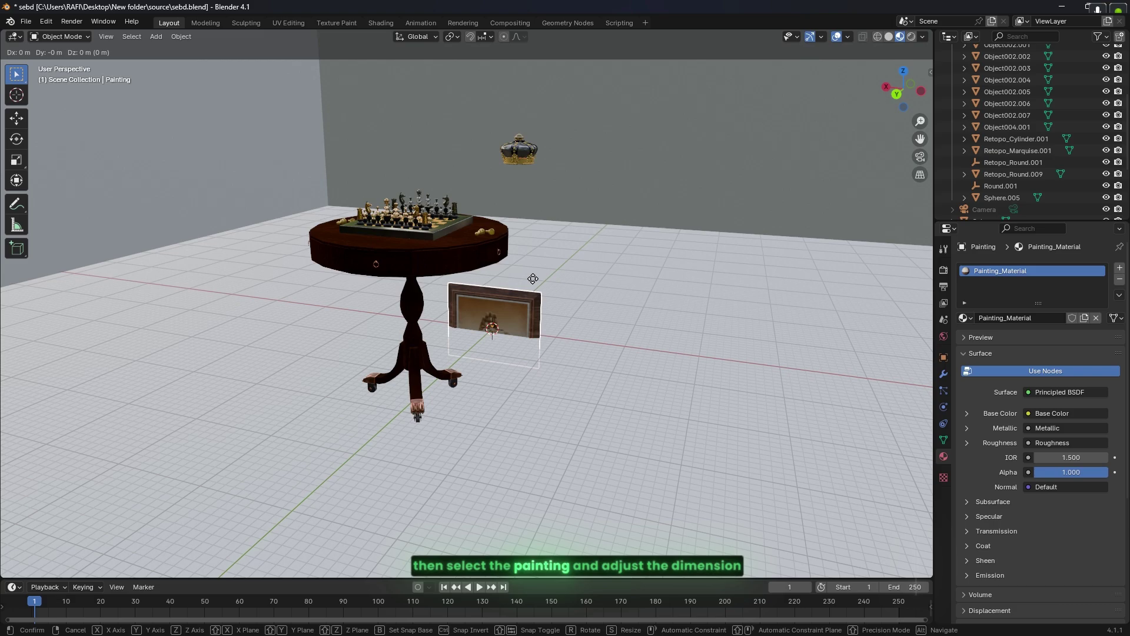
click(533, 89)
Move the painting along Y to the room's far wall behind the table and crown.
middle_drag(552, 164, 533, 165)
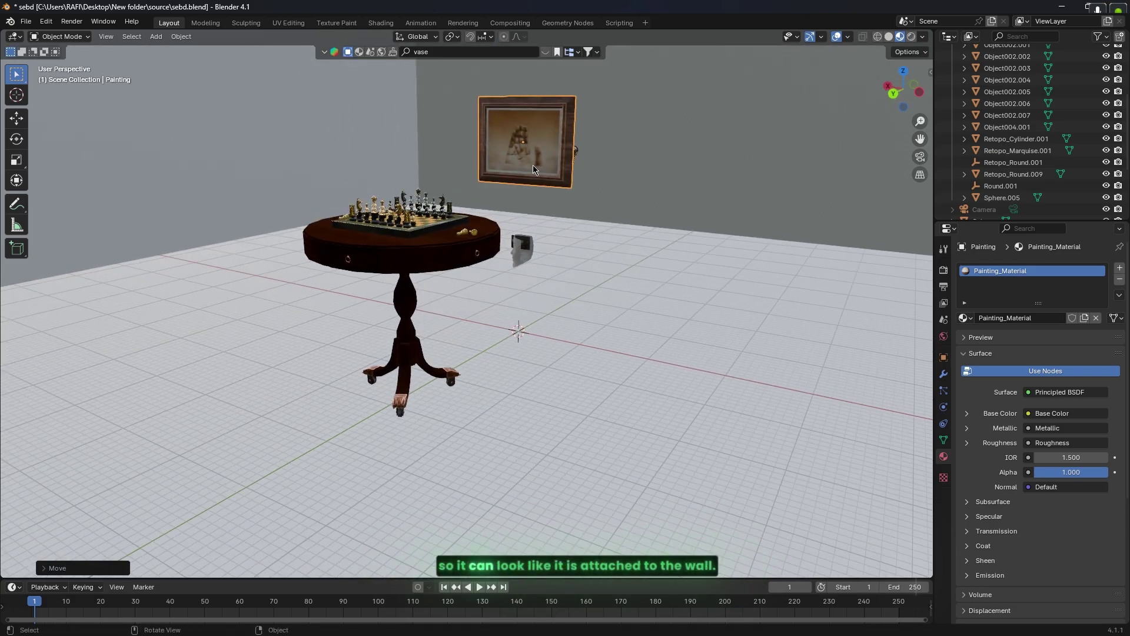
key(g)
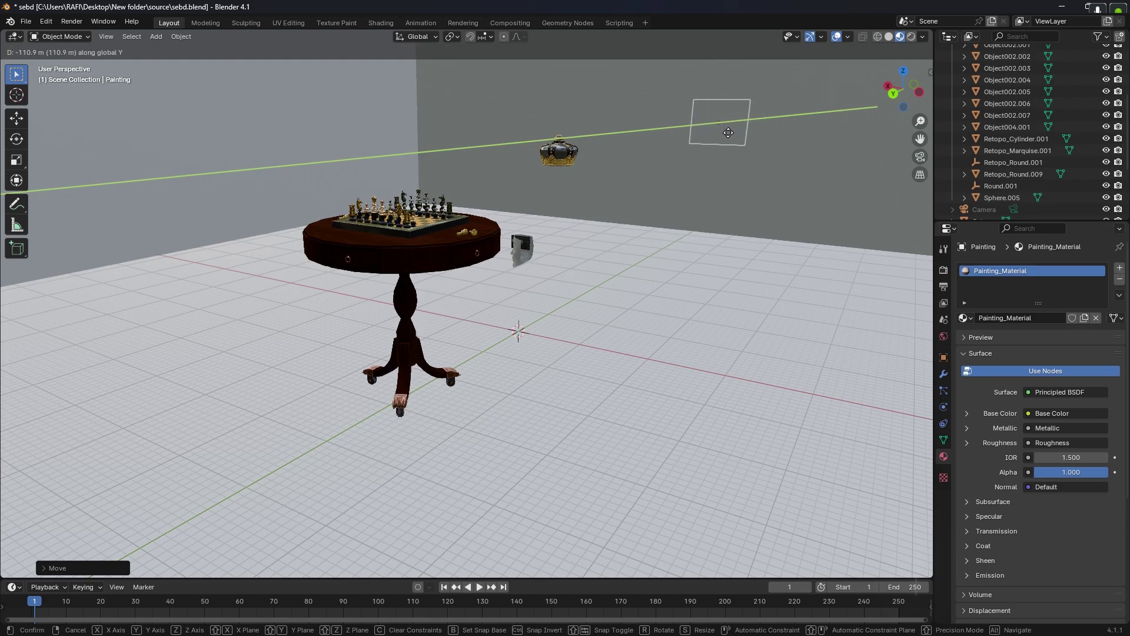
click(715, 136)
scroll(707, 136, up, 4)
shift+middle_drag(706, 136, 576, 144)
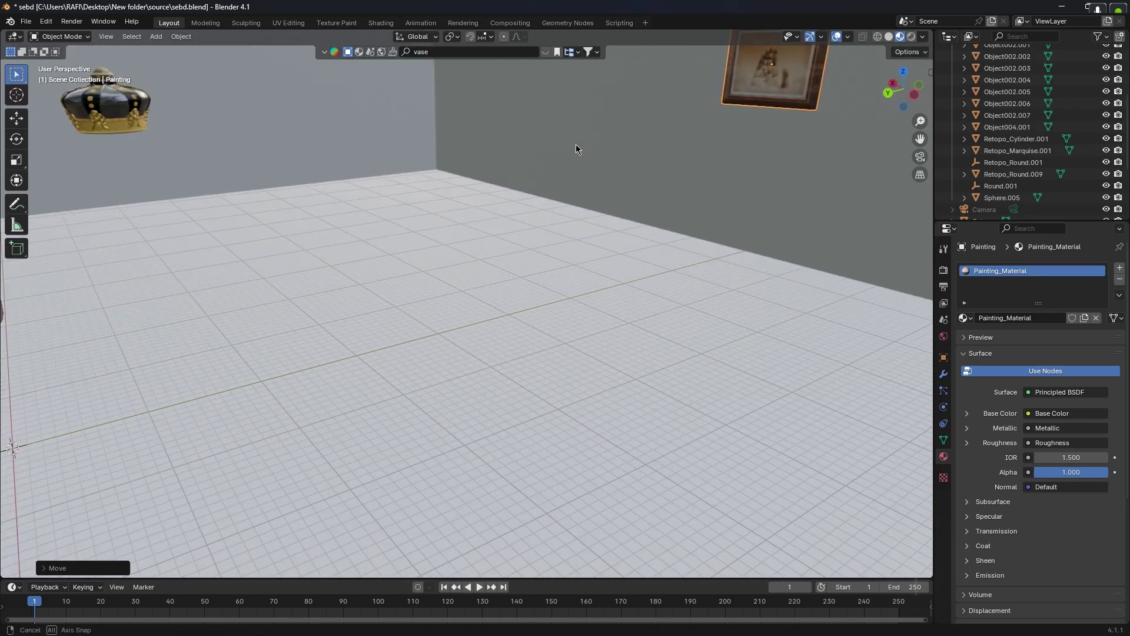
Adjust the painting along Y in side view so its back meets the wall.
key(KP_3)
scroll(365, 288, up, 5)
mouse_move(330, 291)
shift+middle_down()
mouse_move(474, 288)
mouse_move(459, 291)
shift+middle_up()
key(g)
key(y)
click(418, 300)
scroll(418, 301, down, 5)
Duplicate the wall painting and place the copy out in the room near the adjacent wall.
middle_drag(600, 309, 501, 322)
scroll(502, 326, up, 3)
key(g)
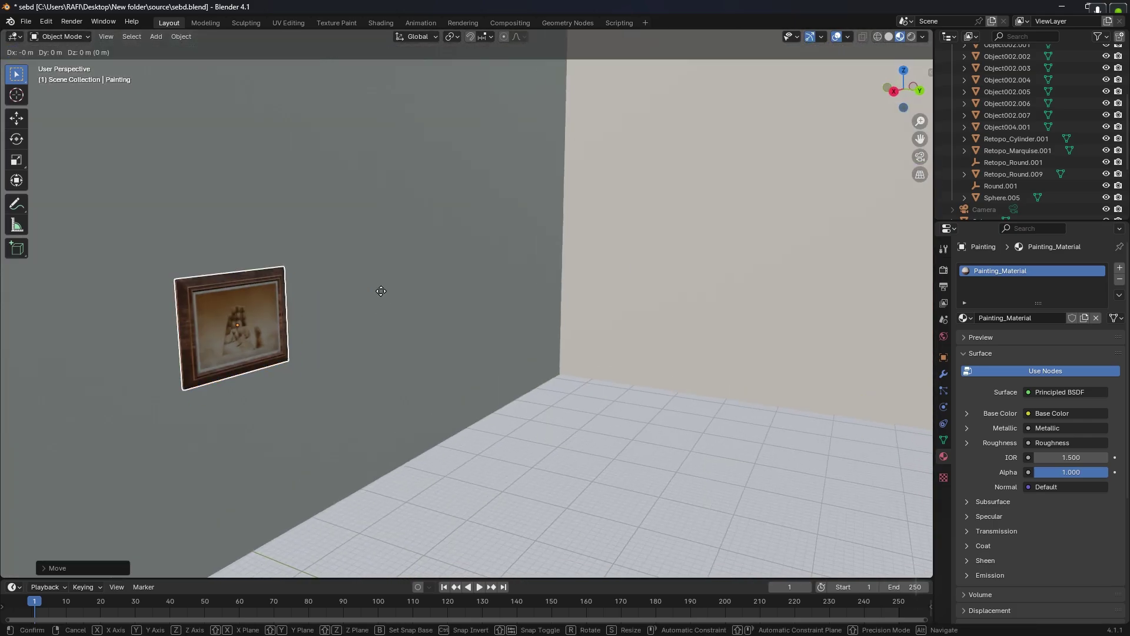
alt+middle_drag(410, 300, 492, 316)
text(r)
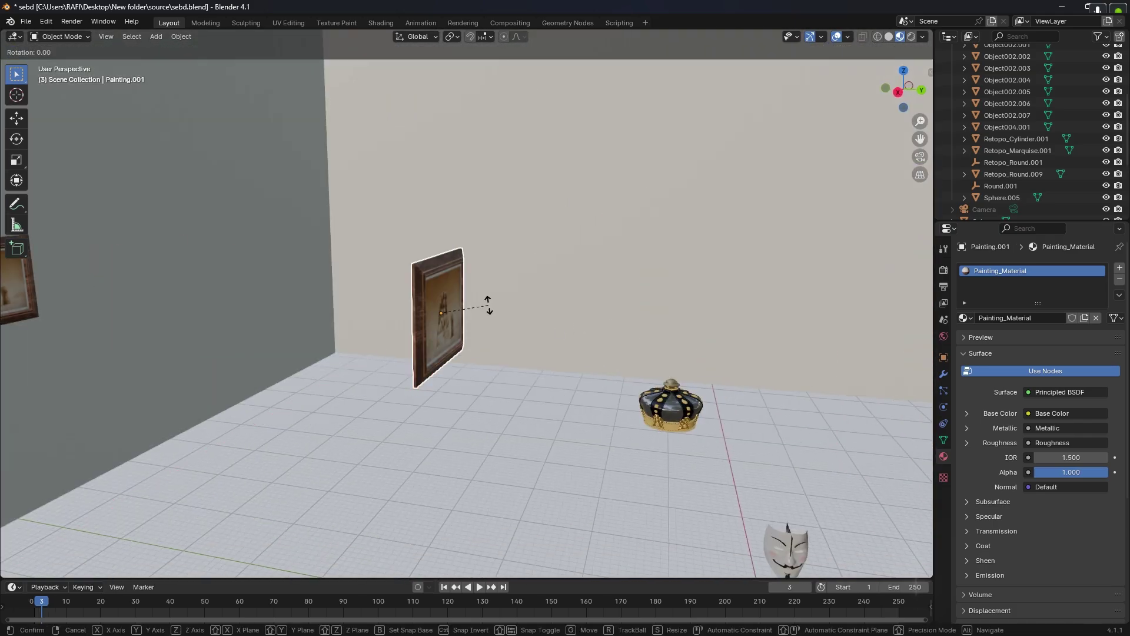
text(901)
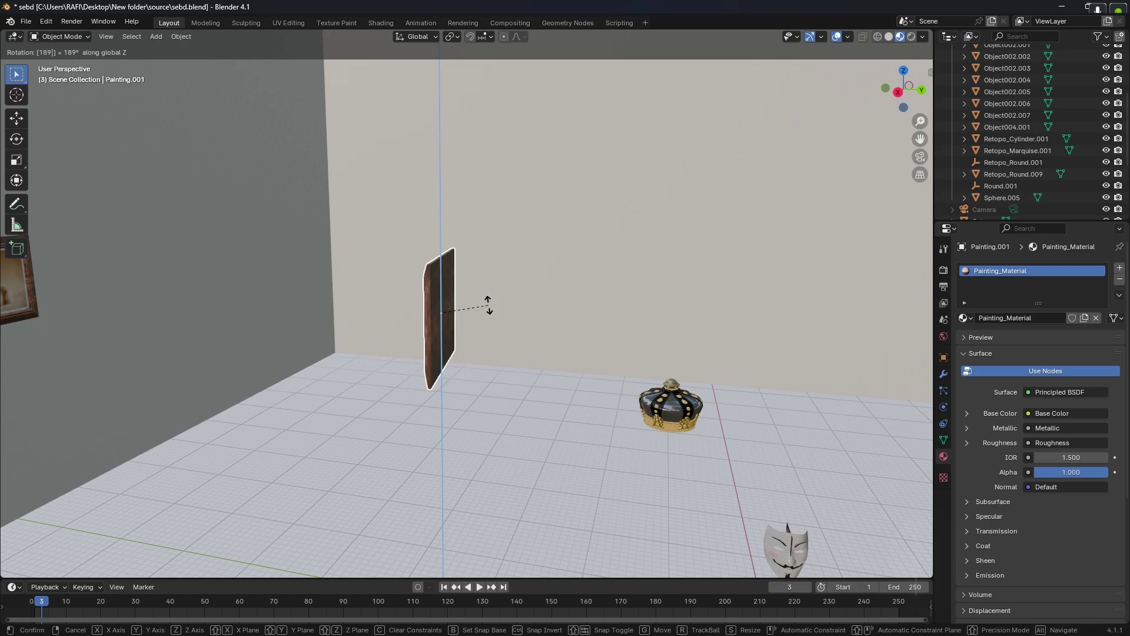
key(BackSpace)
right_click(488, 305)
right_click(488, 305)
Rotate the copied painting -90° about Z and move it along X towards the adjacent wall.
text(rz180-90)
click(442, 286)
key(g)
key(x)
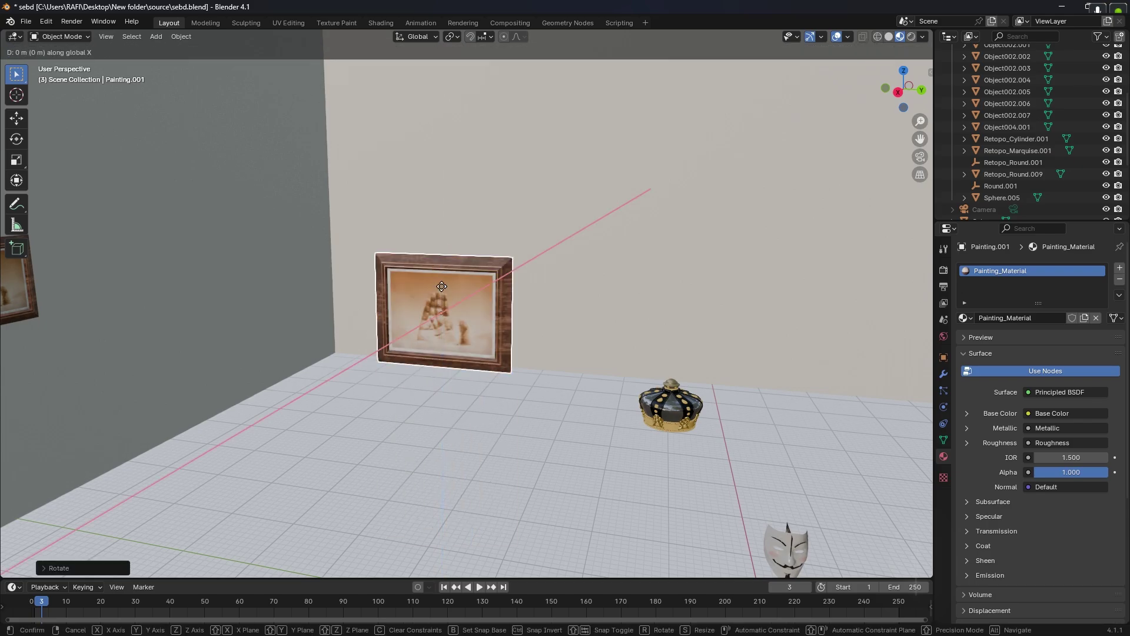
click(612, 250)
Fine-position the copied painting along X in front view so its back sits against the adjacent wall.
middle_drag(612, 250, 555, 253)
key(KP_1)
shift+middle_drag(530, 306, 518, 352)
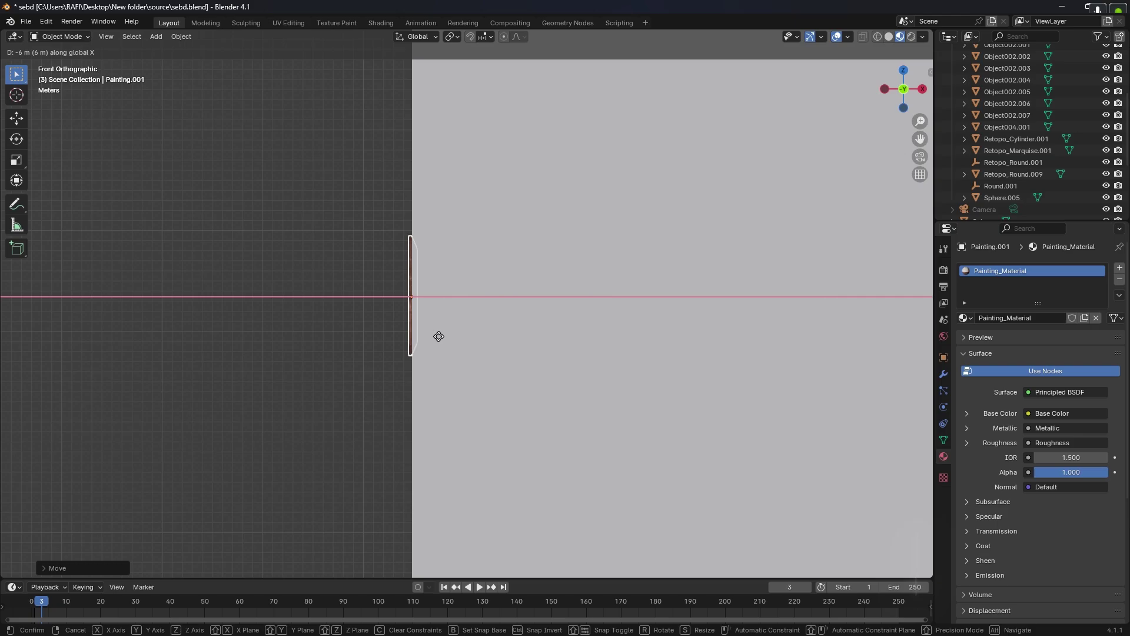
click(449, 336)
scroll(450, 335, up, 4)
key(g)
right_click(412, 327)
key(g)
key(x)
click(280, 333)
Select the original painting protruding outside the room and move it along Y to the inside of its wall.
middle_drag(280, 333, 661, 338)
click(550, 344)
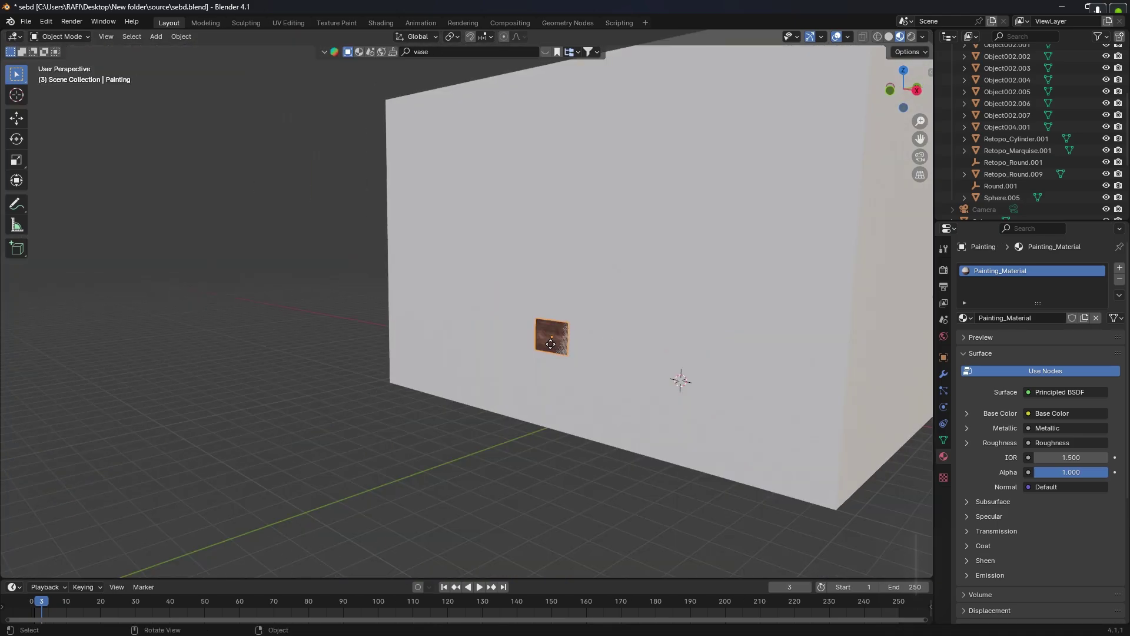
key(g)
key(y)
click(875, 358)
View the room's interior with both paintings and switch the viewport to rendered shading.
scroll(865, 373, down, 4)
scroll(631, 320, up, 5)
mouse_move(866, 373)
middle_down()
mouse_move(630, 320)
mouse_move(243, 285)
middle_up()
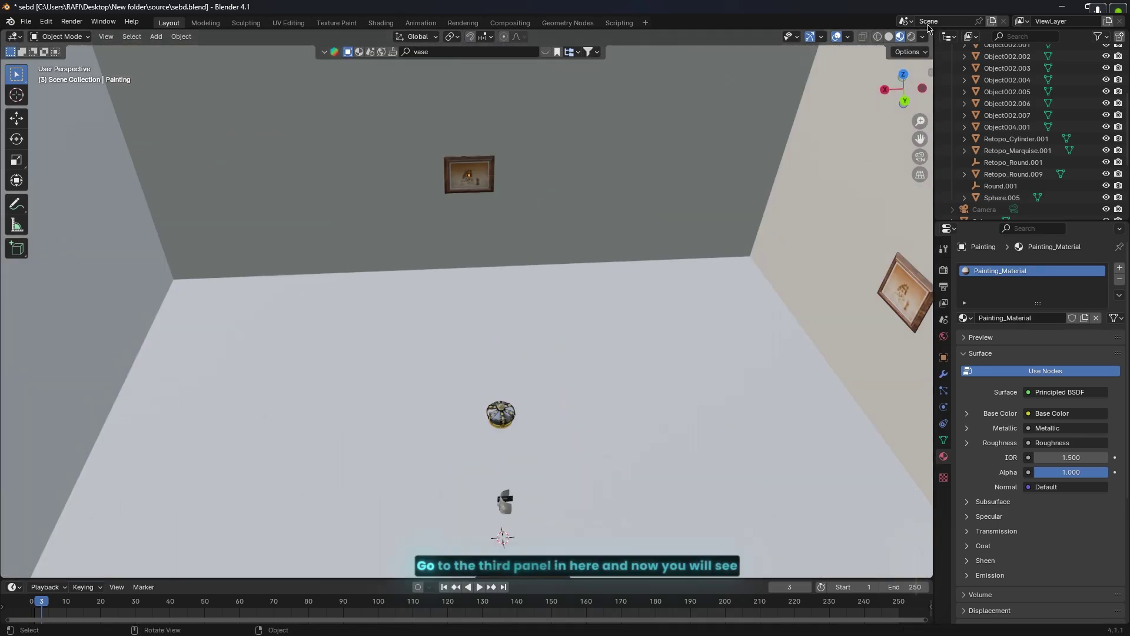
click(911, 36)
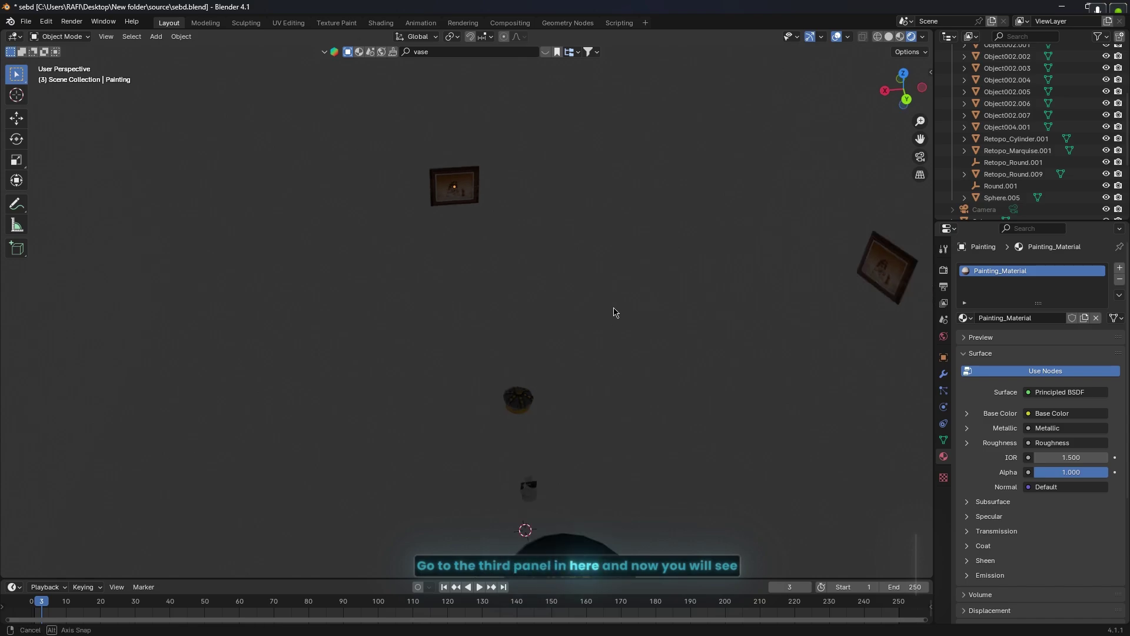
Add an area light to the room.
mouse_move(614, 312)
middle_down()
mouse_move(685, 288)
mouse_move(538, 295)
middle_up()
scroll(692, 301, up, 4)
click(562, 352)
key(shift+a)
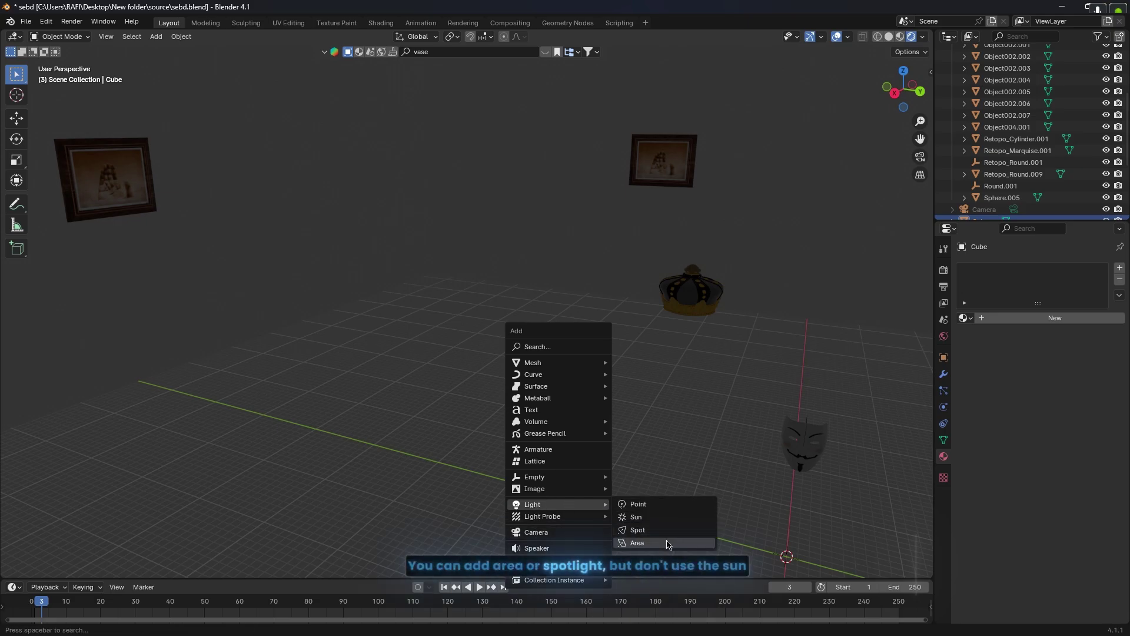
click(669, 544)
key(KP_Decimal)
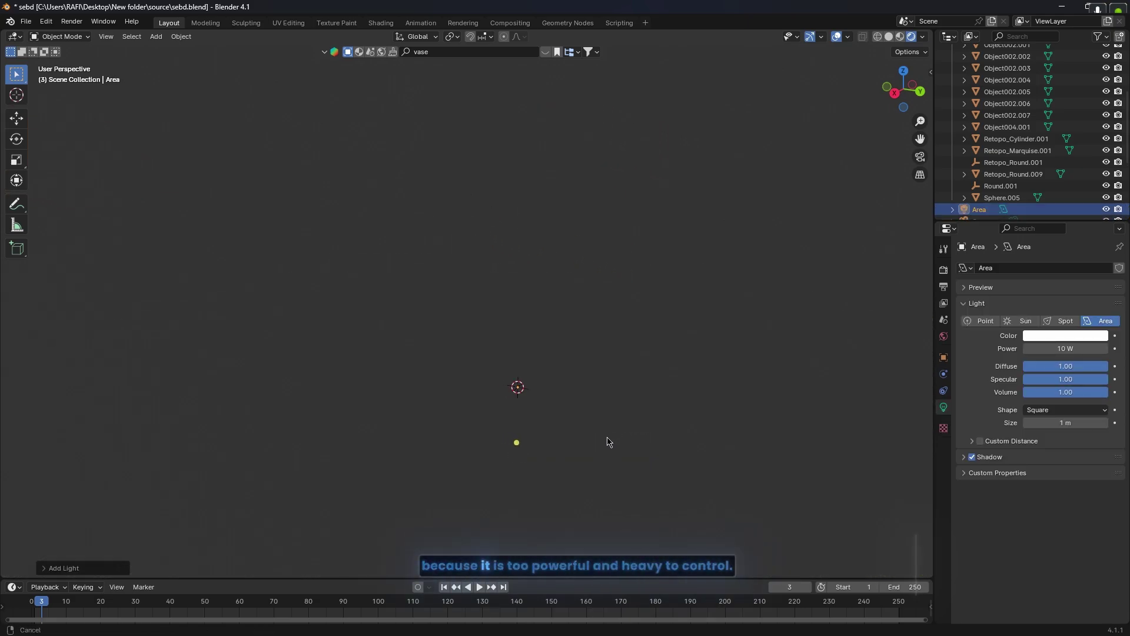
Raise the area light along Z until it is above the table, crown and mask.
scroll(677, 442, down, 5)
middle_drag(668, 436, 429, 414)
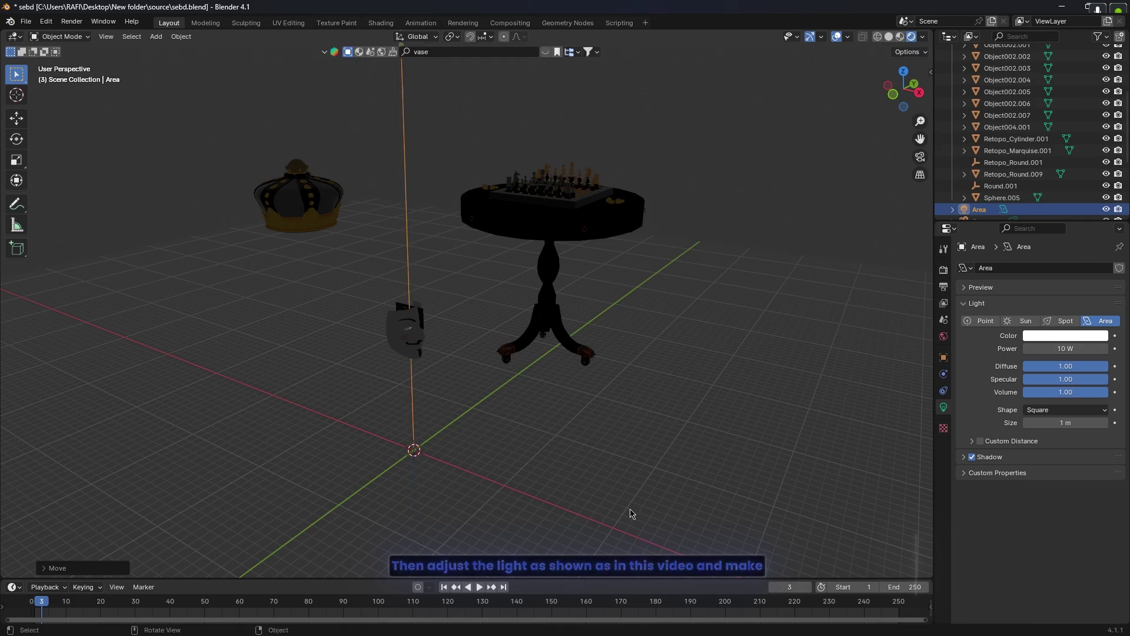
shift+middle_drag(630, 514, 424, 35)
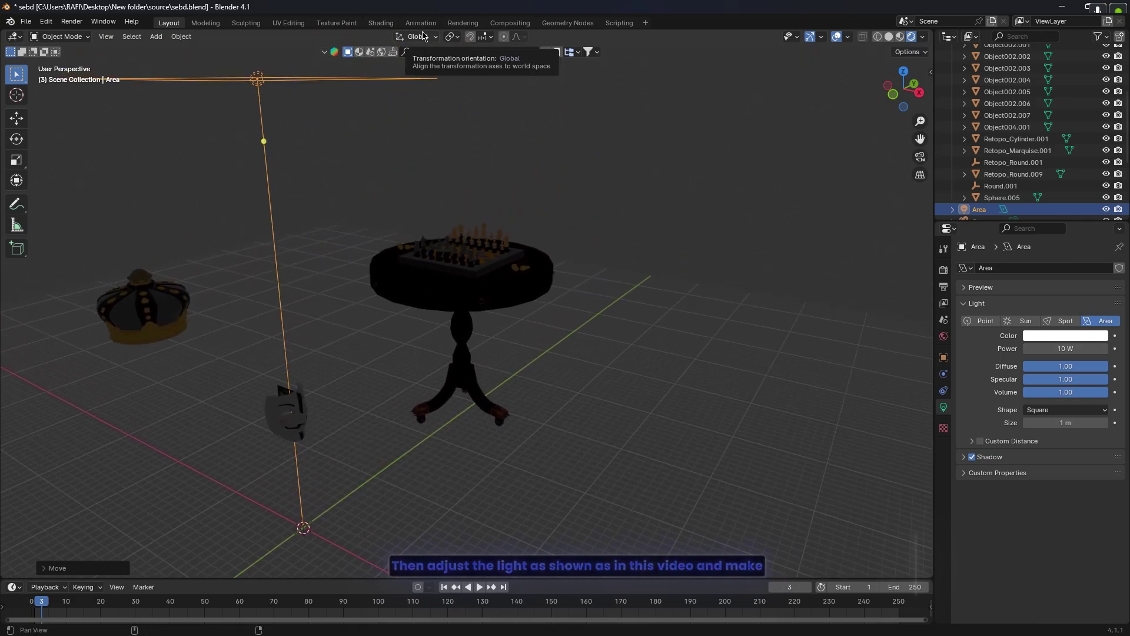
right_click(430, 112)
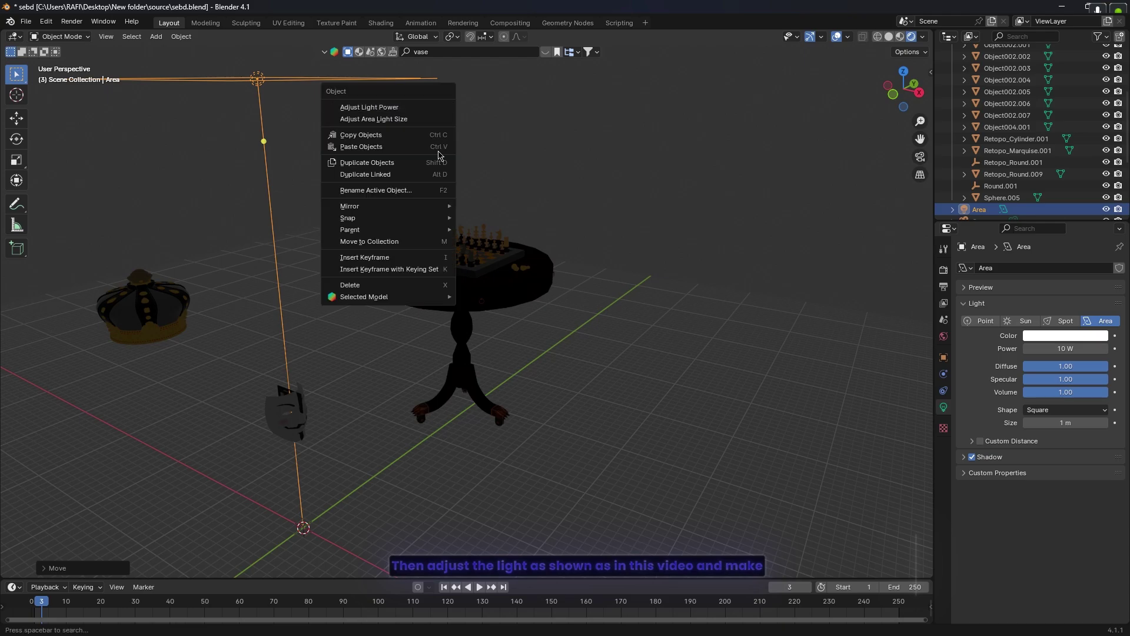
click(379, 212)
Select the table together with its entire chess set and switch the viewport to material preview shading.
drag(360, 200, 613, 467)
middle_drag(601, 367, 562, 370)
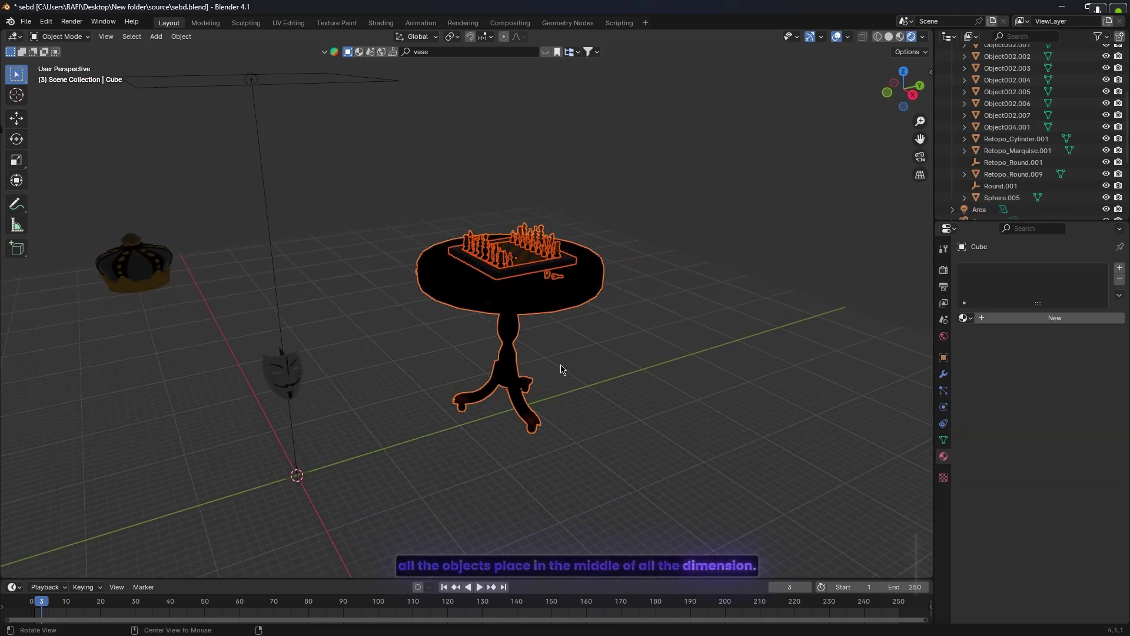
click(717, 240)
mouse_move(391, 197)
mouse_down()
mouse_move(836, 511)
mouse_move(782, 463)
mouse_up()
click(878, 37)
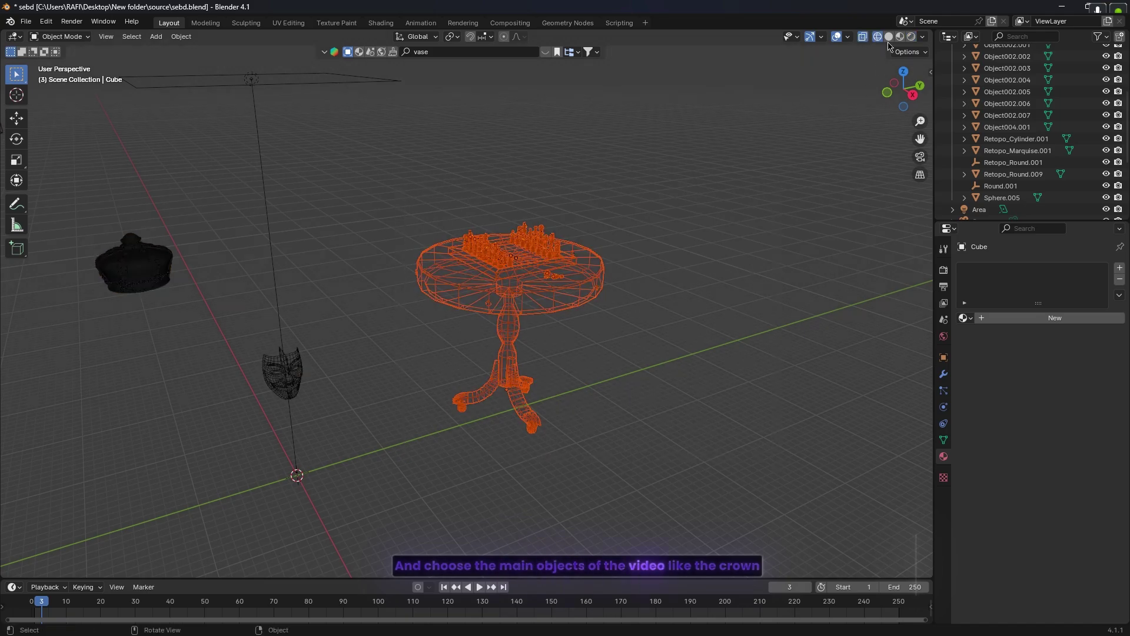
click(900, 36)
middle_drag(664, 301, 583, 313)
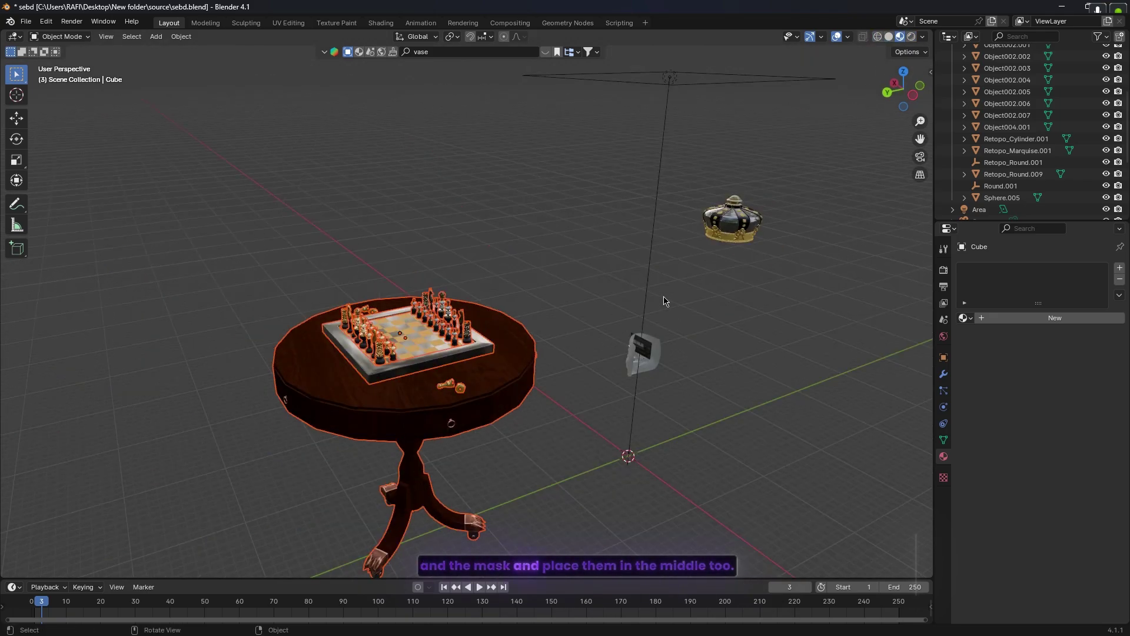
Move the table and chess set along Y in top view to centre them on the world origin.
key(KP_7)
key(g)
key(y)
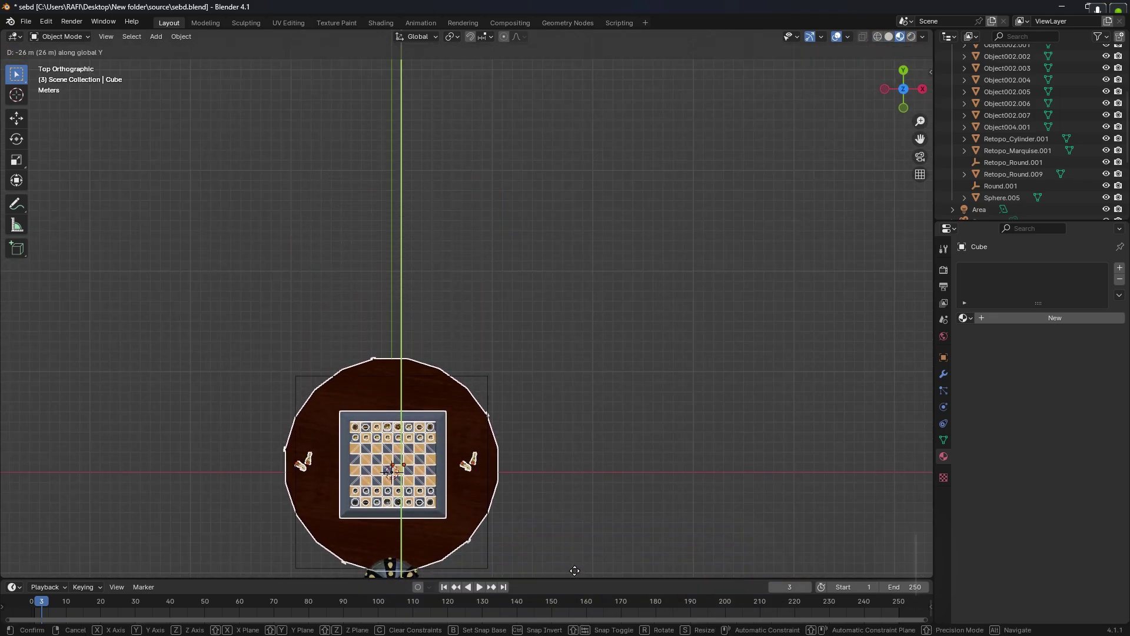
click(563, 36)
middle_drag(400, 170, 221, 101)
alt+shift+drag(221, 102, 320, 138)
click(608, 182)
alt+drag(686, 301, 630, 261)
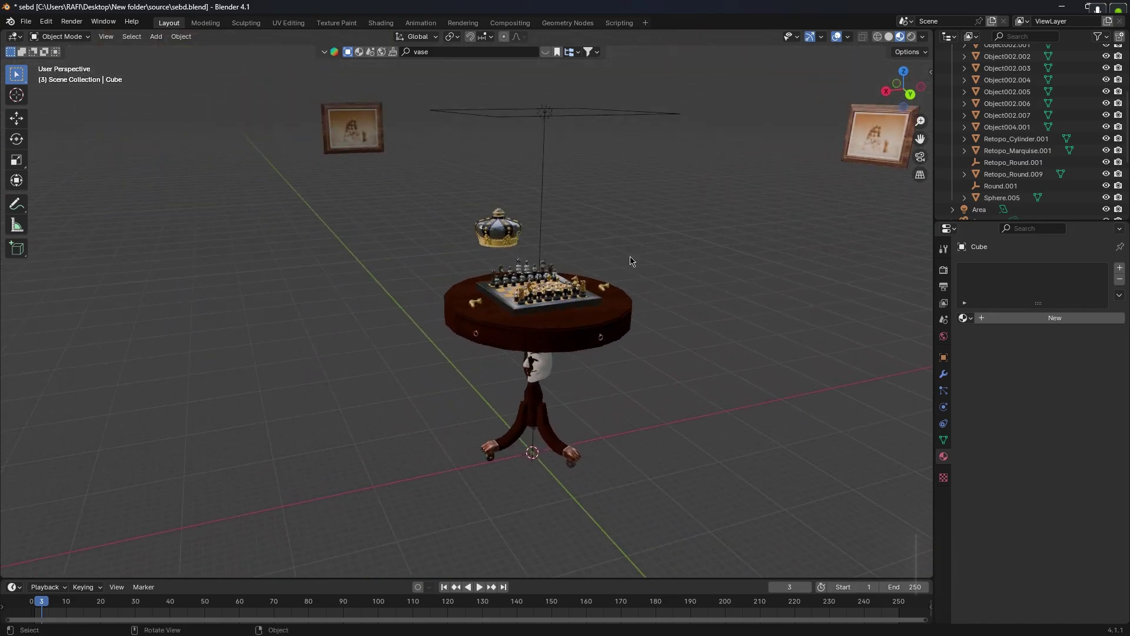
Unhide all hidden objects and raise the mask along Z until it floats above the chess table.
key(alt+h)
click(538, 366)
key(g)
key(z)
click(545, 207)
middle_drag(545, 208, 503, 205)
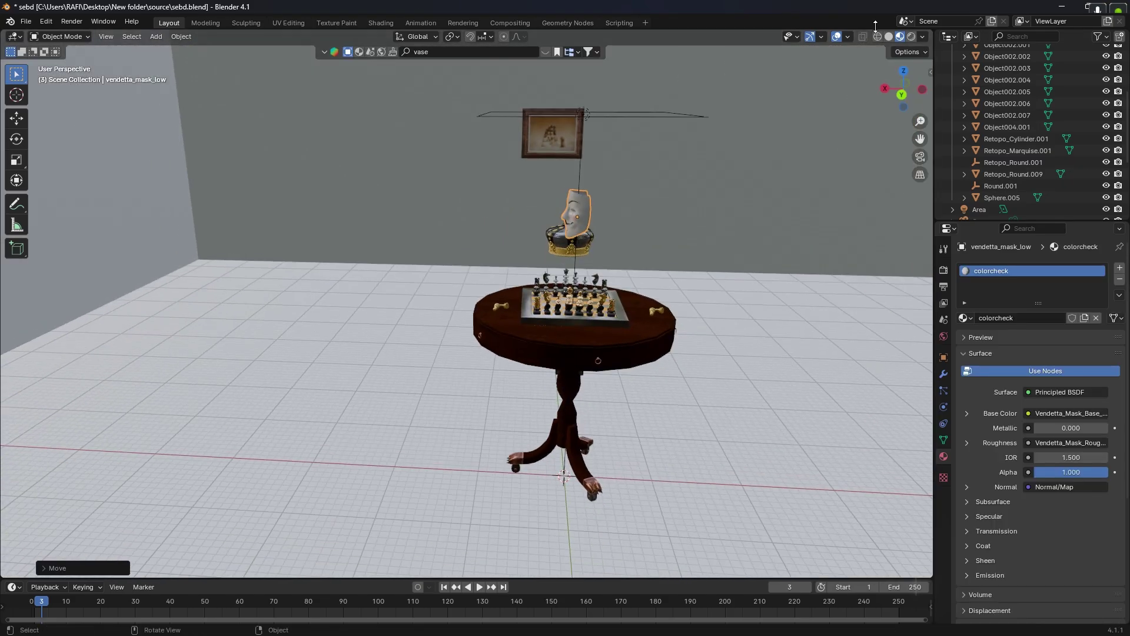
Switch the viewport to rendered shading and set the render engine to Cycles.
click(911, 36)
click(943, 270)
click(1075, 268)
click(1064, 307)
Select the area light and set its power to 5000 W.
alt+drag(545, 287, 621, 290)
click(433, 224)
click(944, 407)
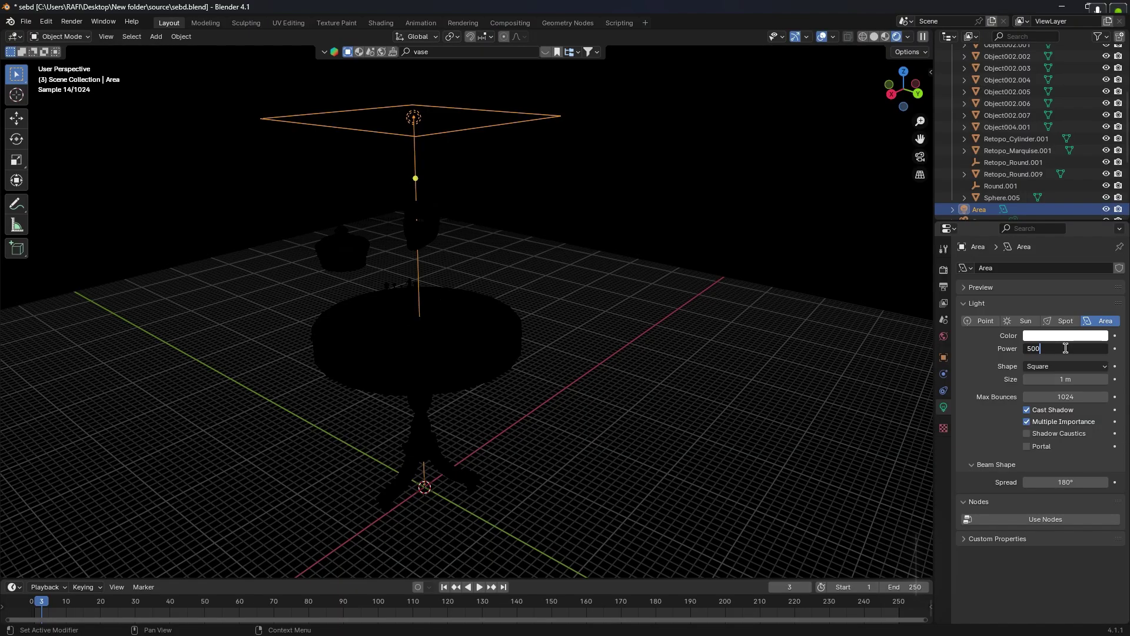
key(Return)
Move the area light about -82 m along X to one side of the table.
middle_drag(499, 262, 446, 246)
key(g)
key(x)
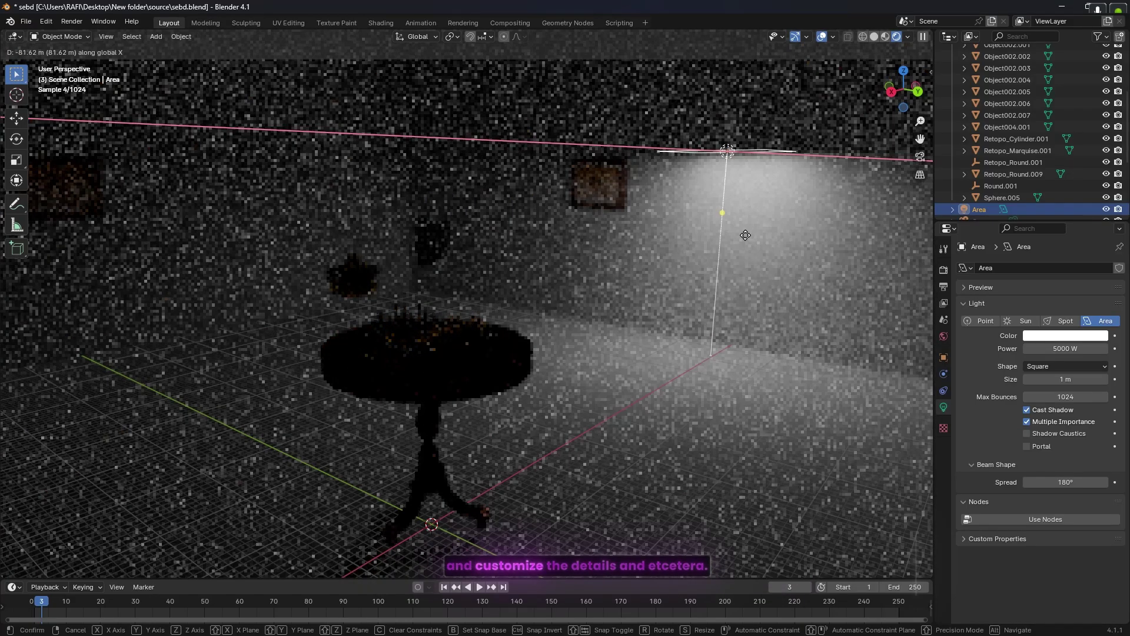
click(740, 230)
Rotate the area light about Y so it aims towards the table.
key(r)
key(x)
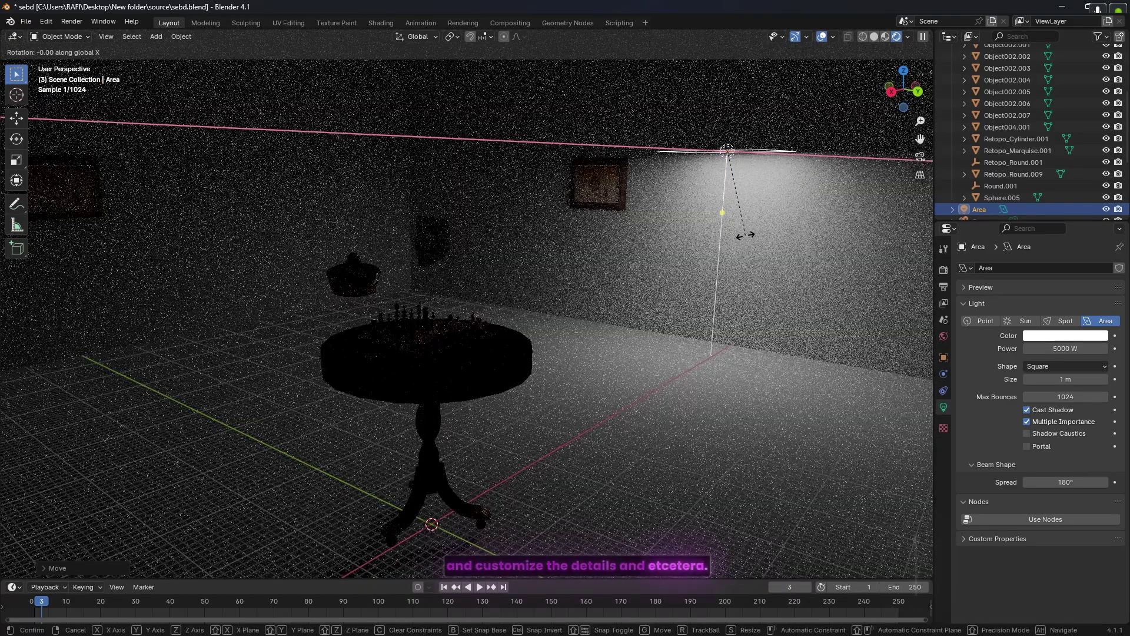
right_click(558, 210)
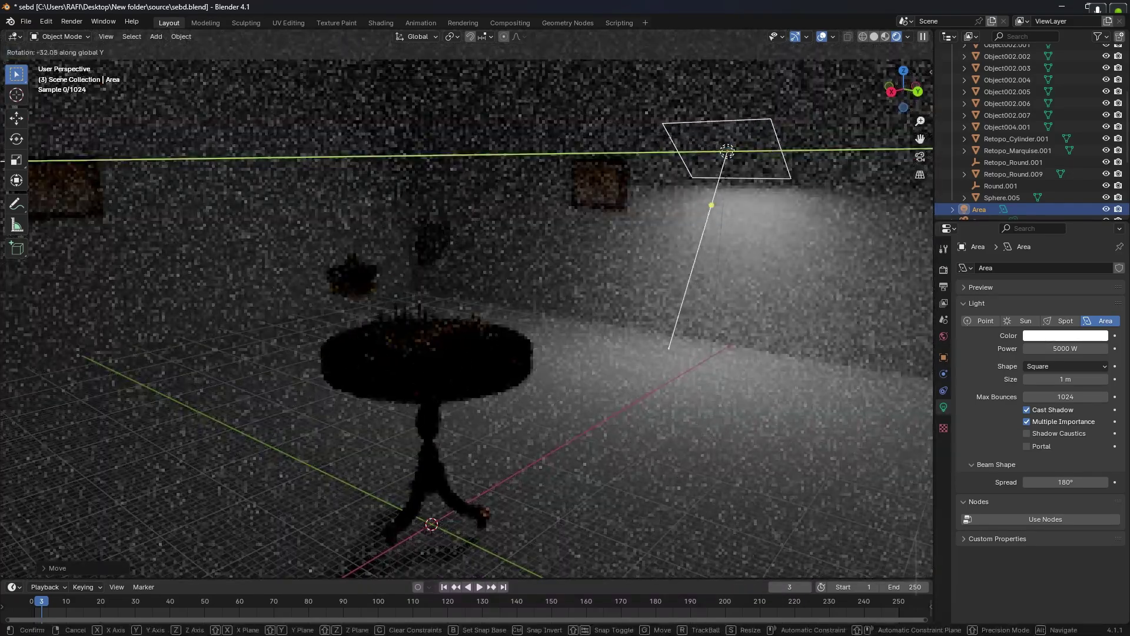
middle_drag(468, 517, 727, 447)
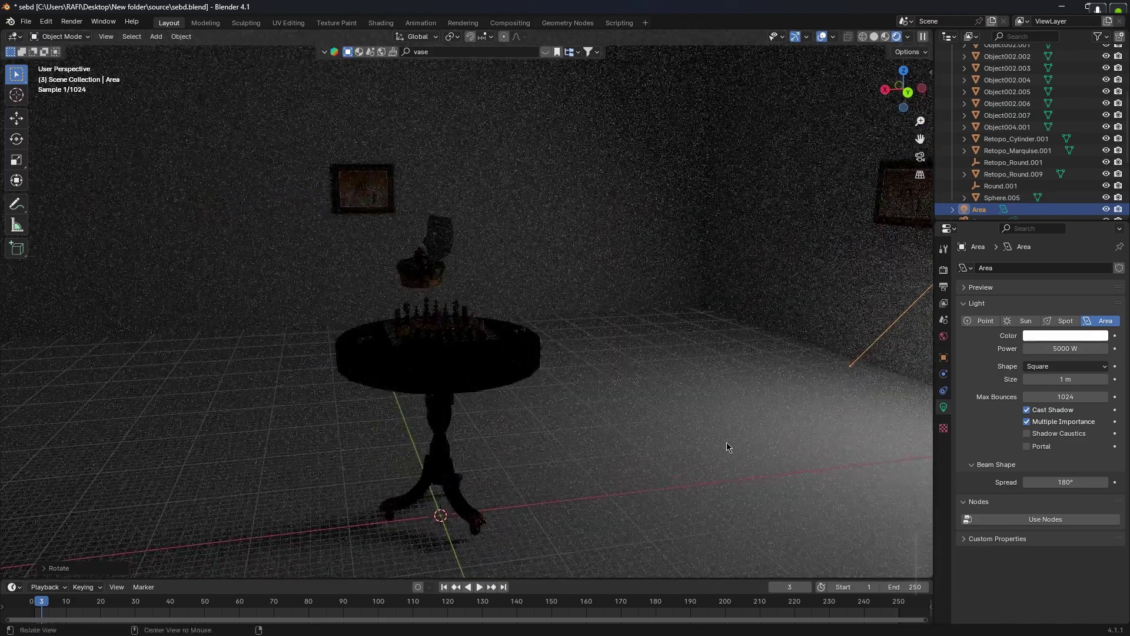
middle_drag(419, 430, 492, 401)
Give the area light 10000 W power, a 1.21 m Disk shape, 102 max bounces and a 132° spread.
click(1049, 348)
text(10000)
key(Return)
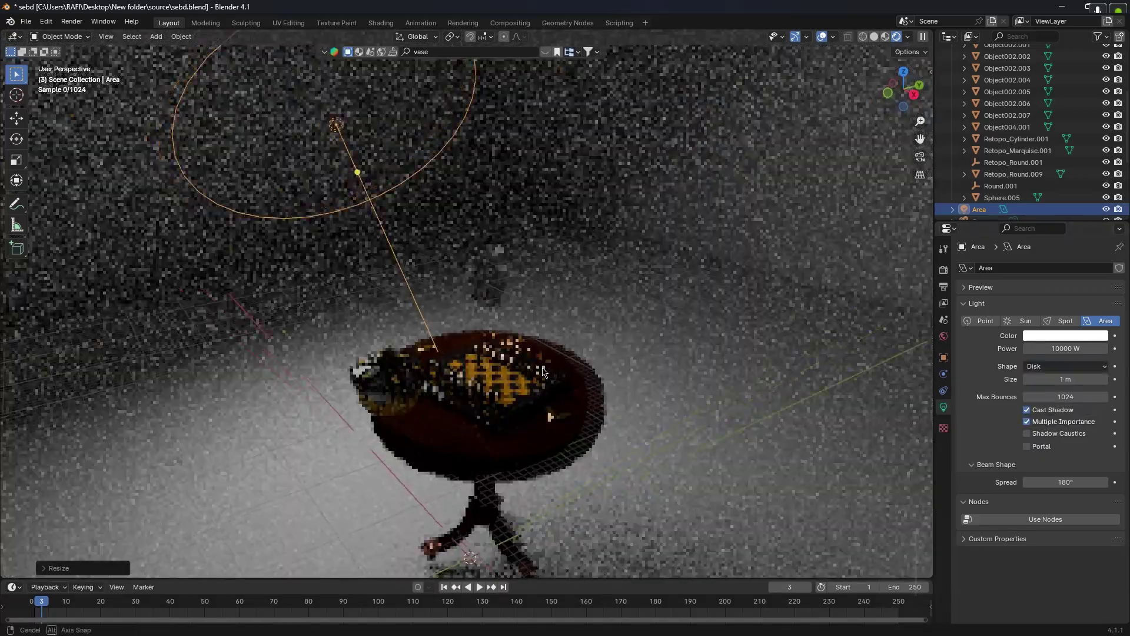
middle_drag(542, 373, 559, 370)
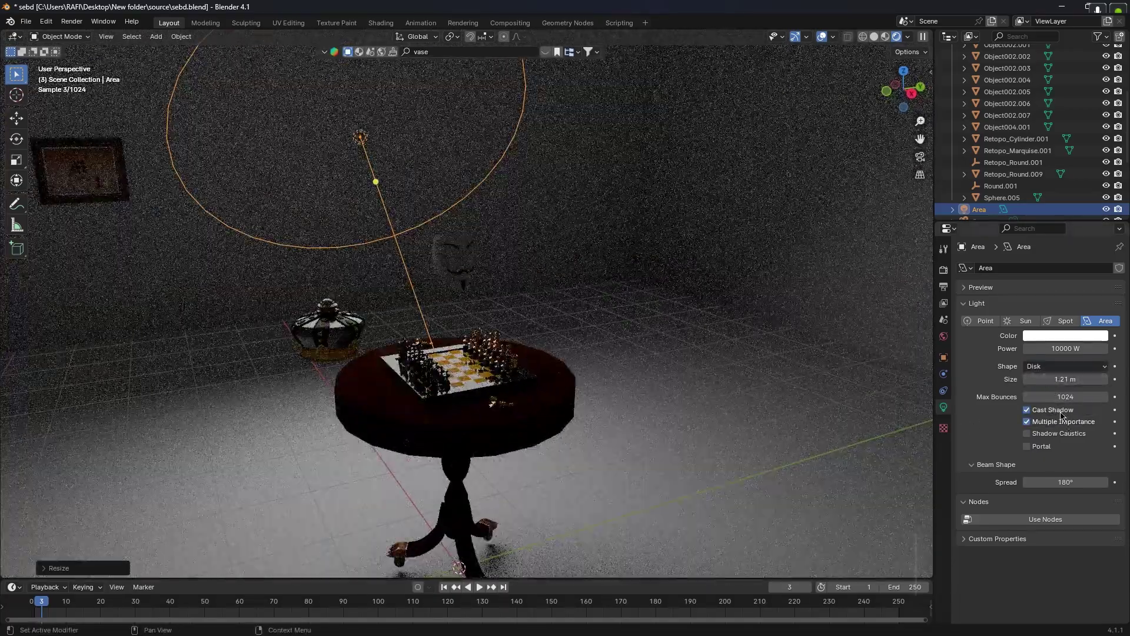
drag(1066, 397, 1083, 397)
drag(1066, 482, 1055, 482)
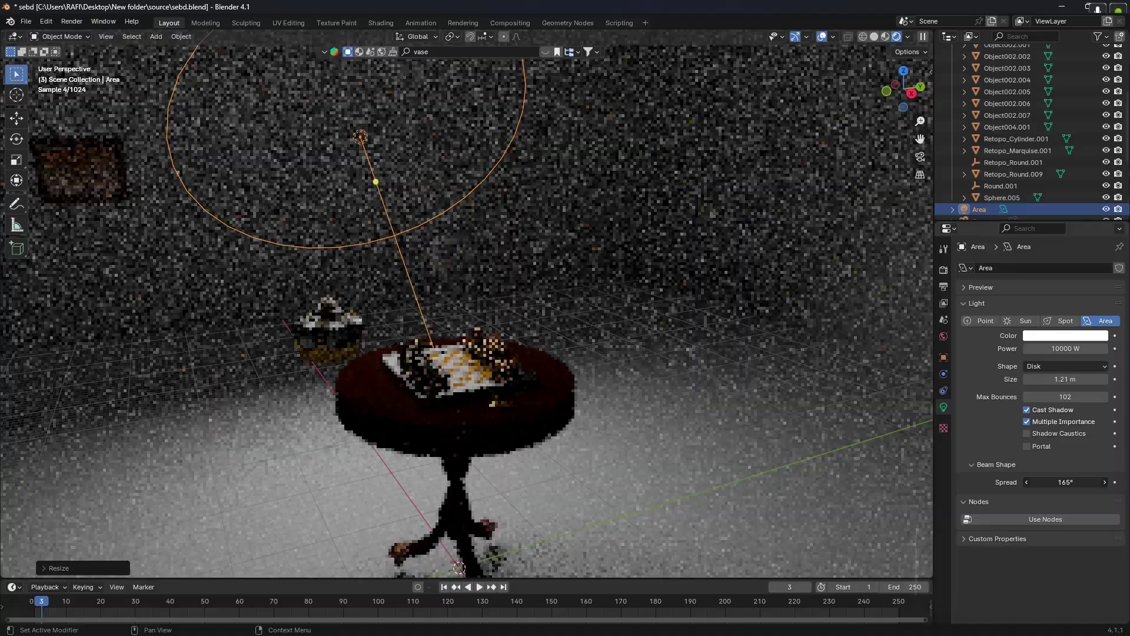
Make a linked duplicate of the area light and move it along X to the opposite side of the table.
middle_drag(547, 374, 381, 353)
key(alt+d)
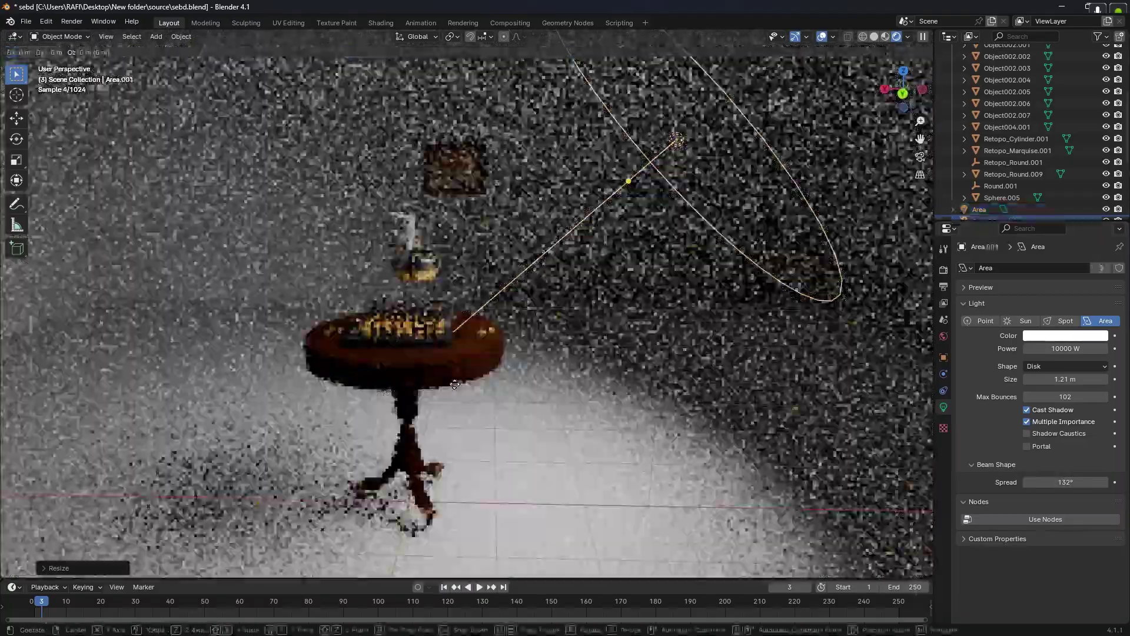
key(x)
Rotate the duplicated area light about Y so it faces the table from its side.
key(y)
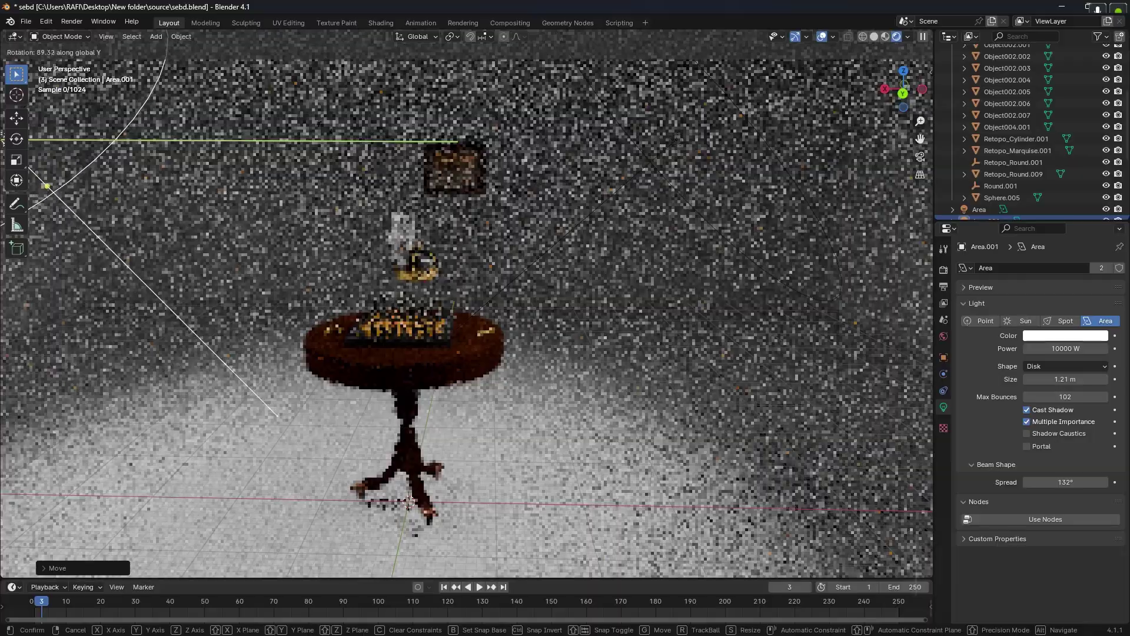
middle_drag(112, 459, 361, 477)
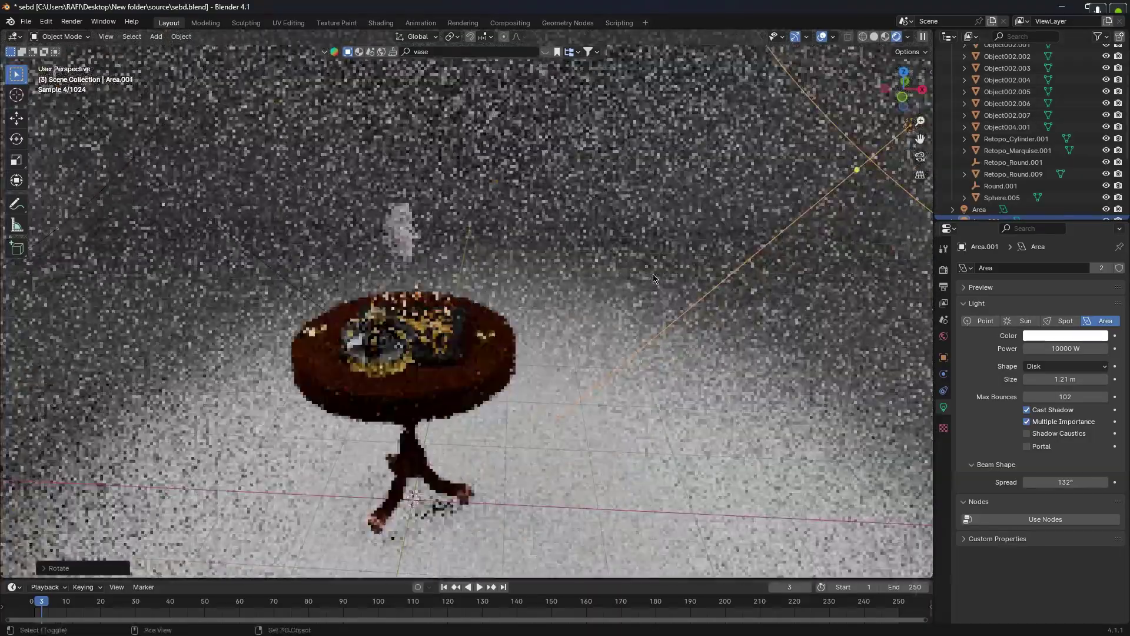
key(r)
key(y)
click(606, 359)
middle_drag(606, 359, 530, 336)
click(523, 326)
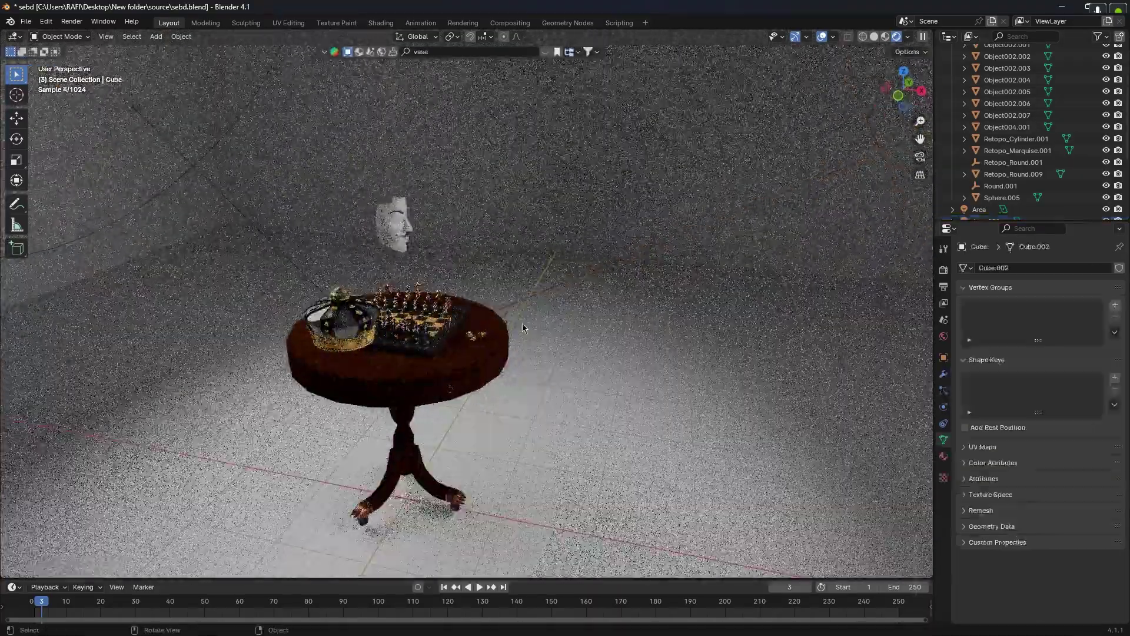
middle_drag(400, 339, 627, 310)
Reselect the duplicated area light, shift it along X and refine its Y rotation towards the chess set.
click(396, 210)
key(g)
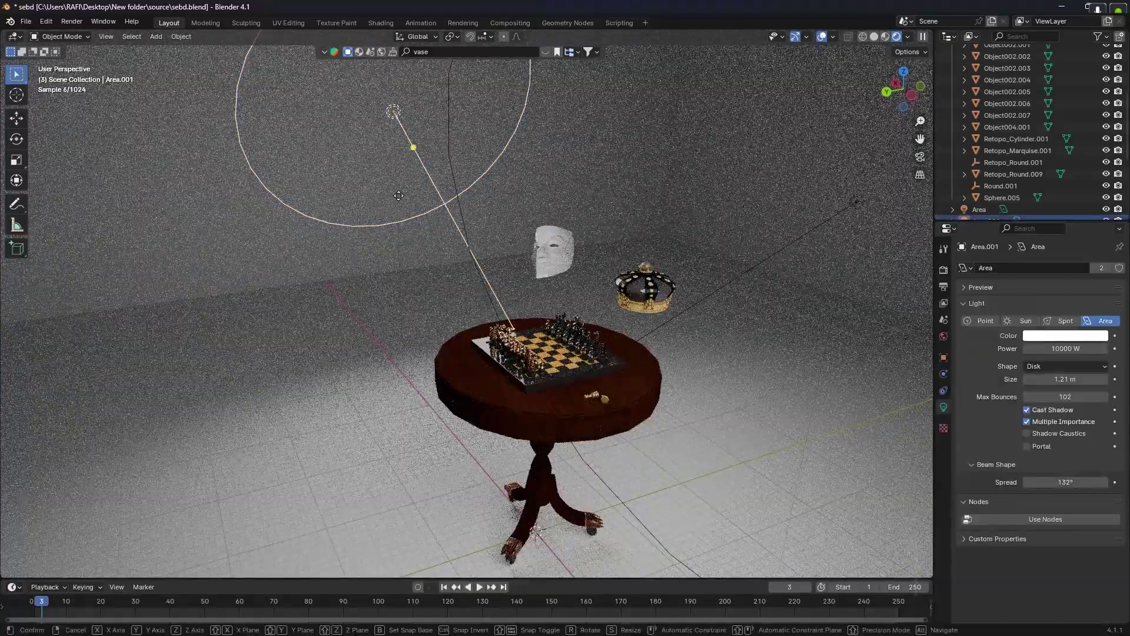
key(x)
click(397, 206)
key(r)
key(y)
click(406, 235)
Add a point light at the world origin.
middle_drag(277, 276, 472, 300)
key(shift+a)
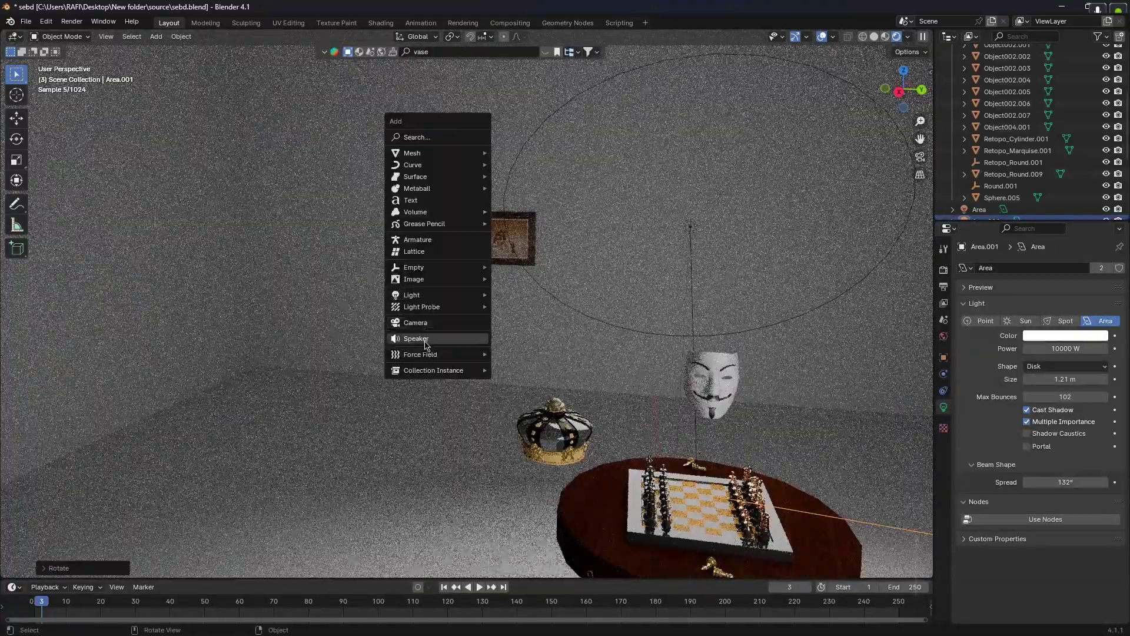
click(518, 294)
key(g)
key(z)
right_click(539, 89)
Switch the viewport to material preview and raise the point light along Z above the table.
middle_drag(537, 97, 648, 121)
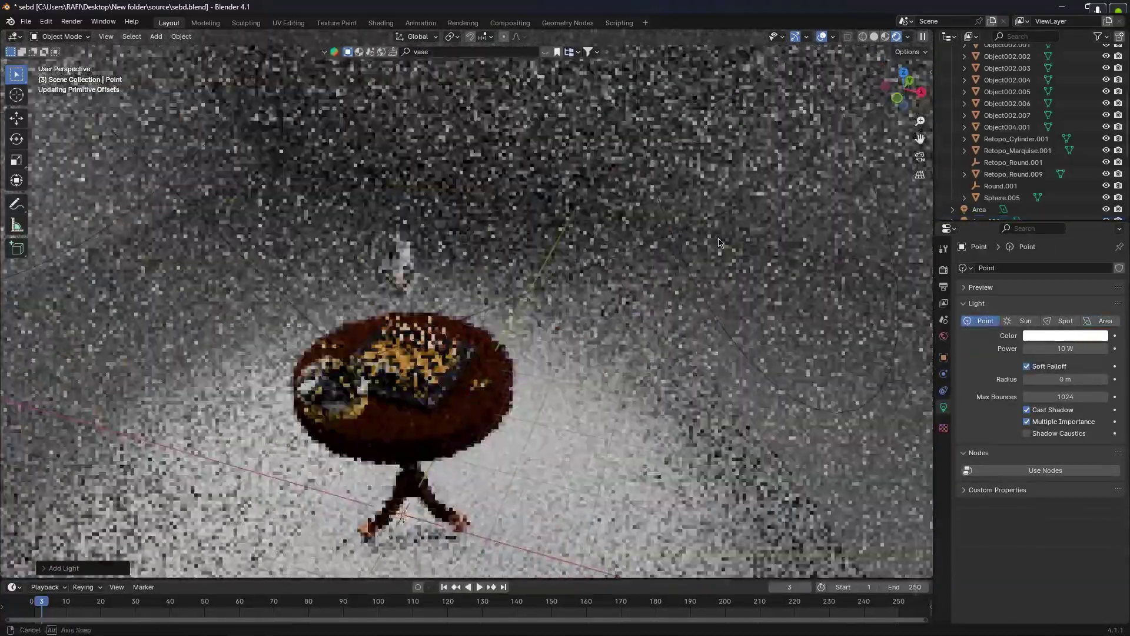
click(885, 37)
shift+middle_drag(445, 317, 521, 266)
scroll(522, 266, down, 2)
key(g)
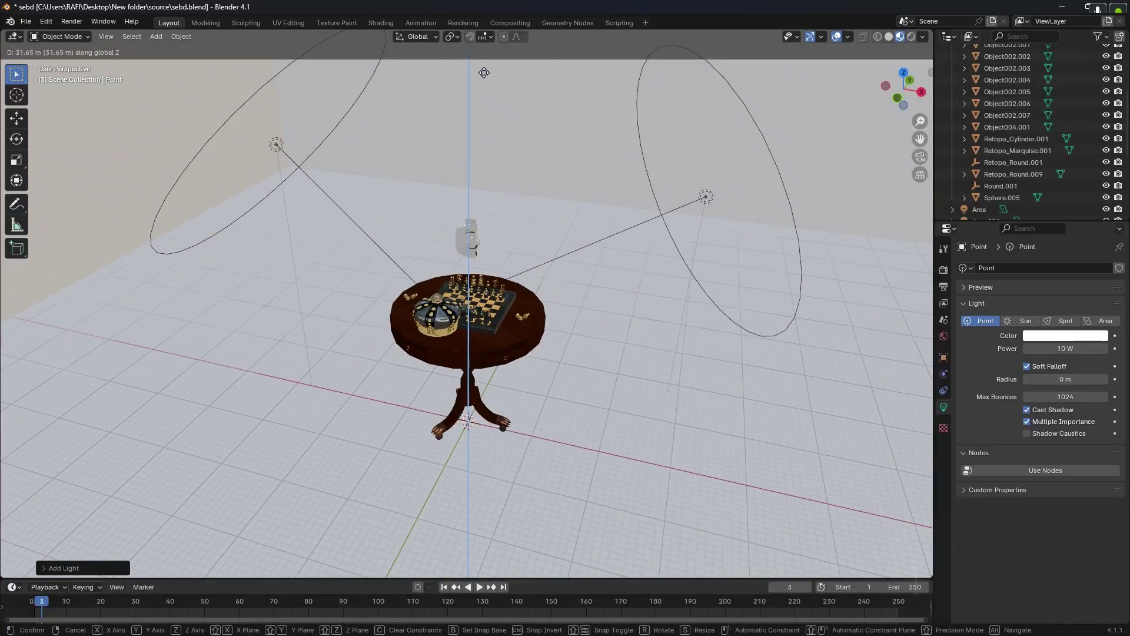
click(472, 229)
Move the point light to the top edge of a wall painting and place a linked duplicate below the frame.
shift+middle_drag(472, 230, 540, 251)
click(93, 219)
shift+middle_drag(259, 280, 738, 347)
key(r)
key(x)
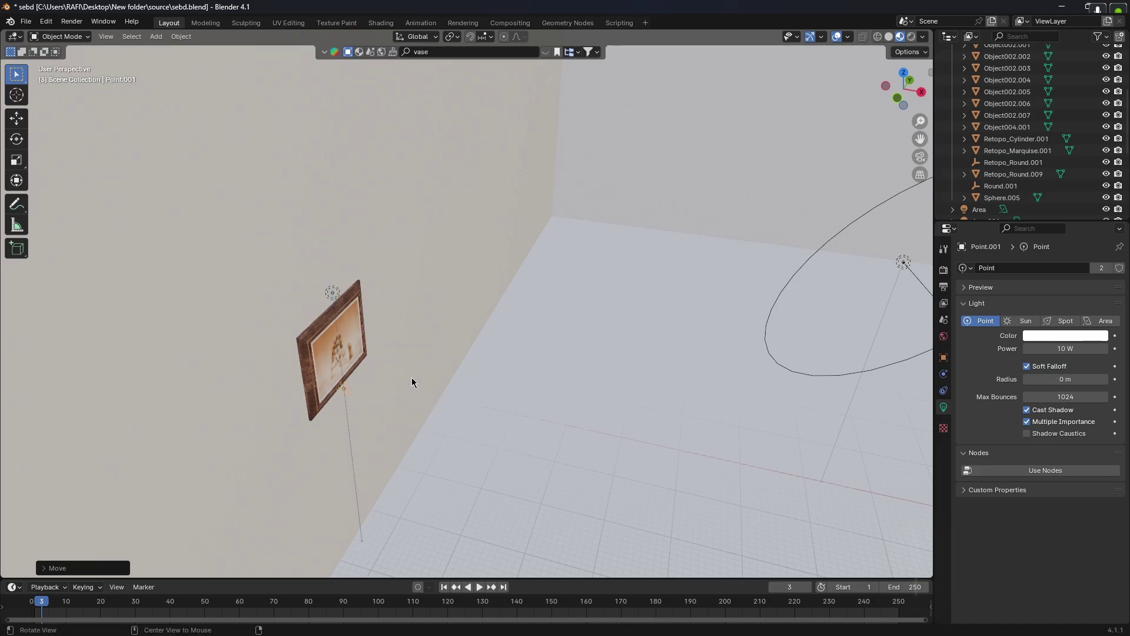
Adjust the height of the duplicated point light below the painting along Z in front view.
middle_drag(412, 379, 408, 295)
key(KP_1)
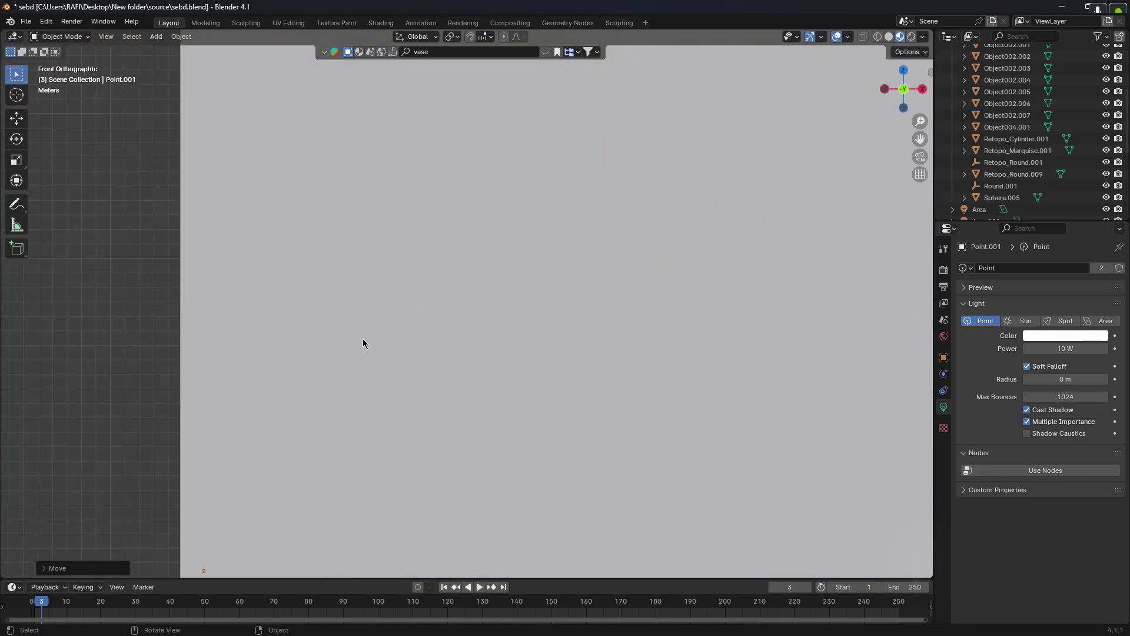
key(g)
key(z)
click(295, 381)
Set the painting's point lights to 500 W in rendered shading and adjust their position along X.
click(911, 37)
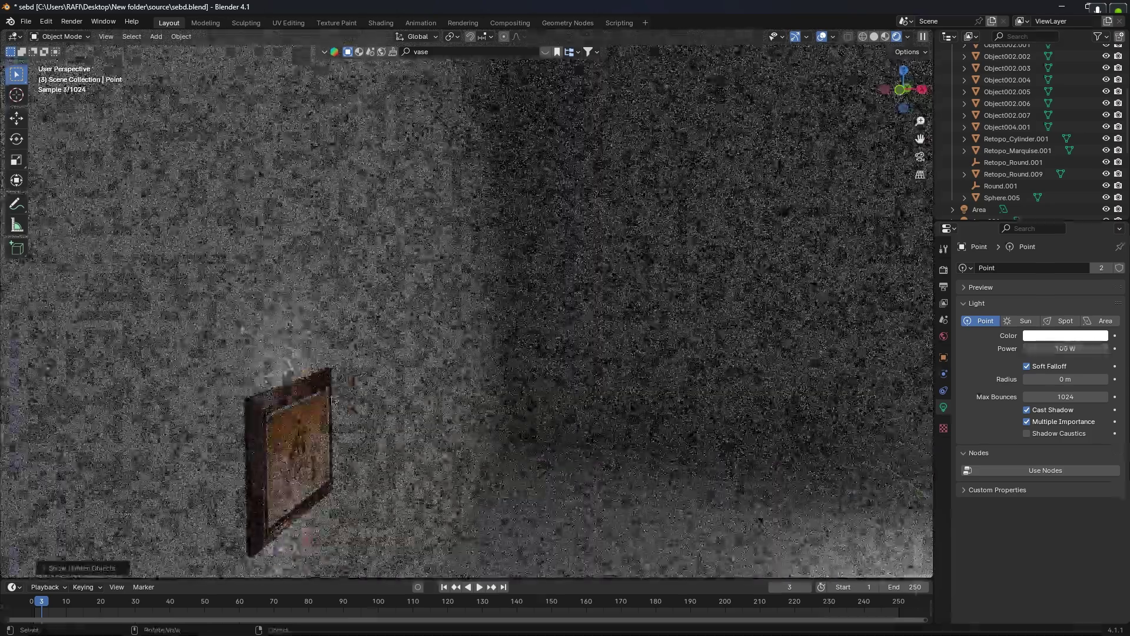
key(g)
key(x)
middle_drag(565, 330, 471, 330)
click(565, 295)
Make linked duplicates of the painting's point lights and move them towards the other painting.
key(shift+d)
click(886, 36)
key(g)
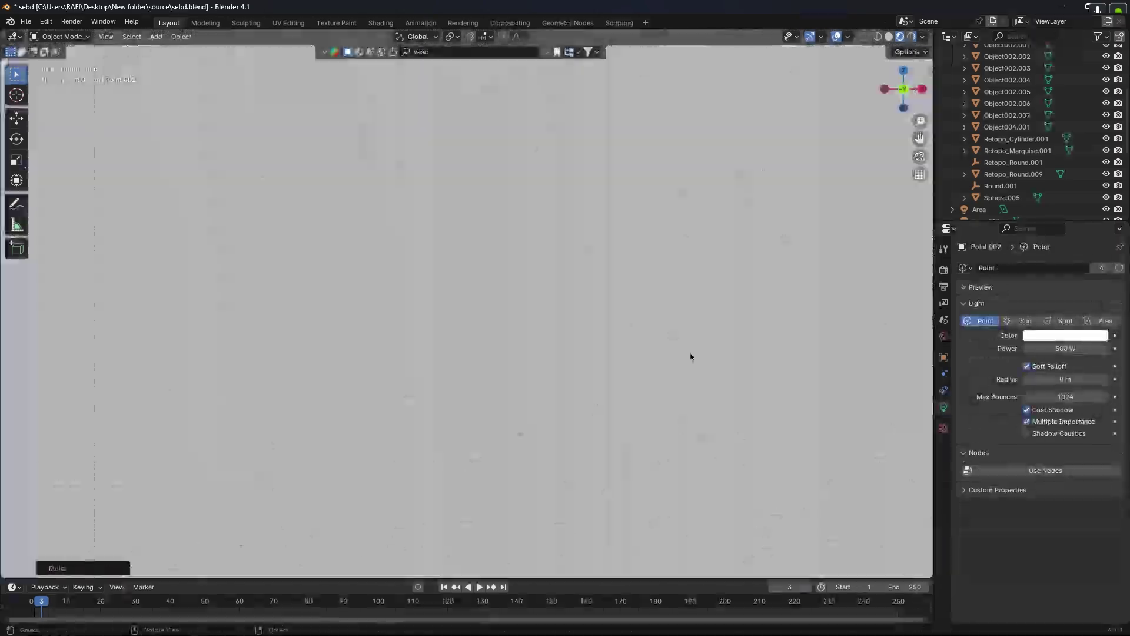
mouse_move(691, 356)
middle_down()
mouse_move(588, 310)
mouse_move(590, 243)
middle_up()
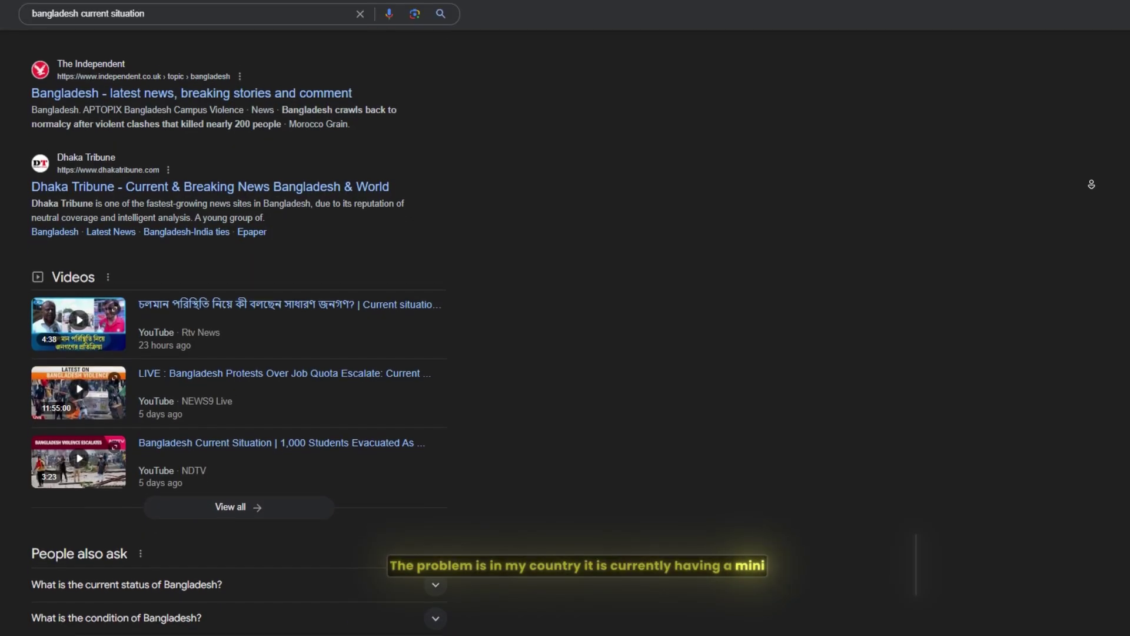
scroll(405, 332, down, 2)
scroll(1092, 185, down, 3)
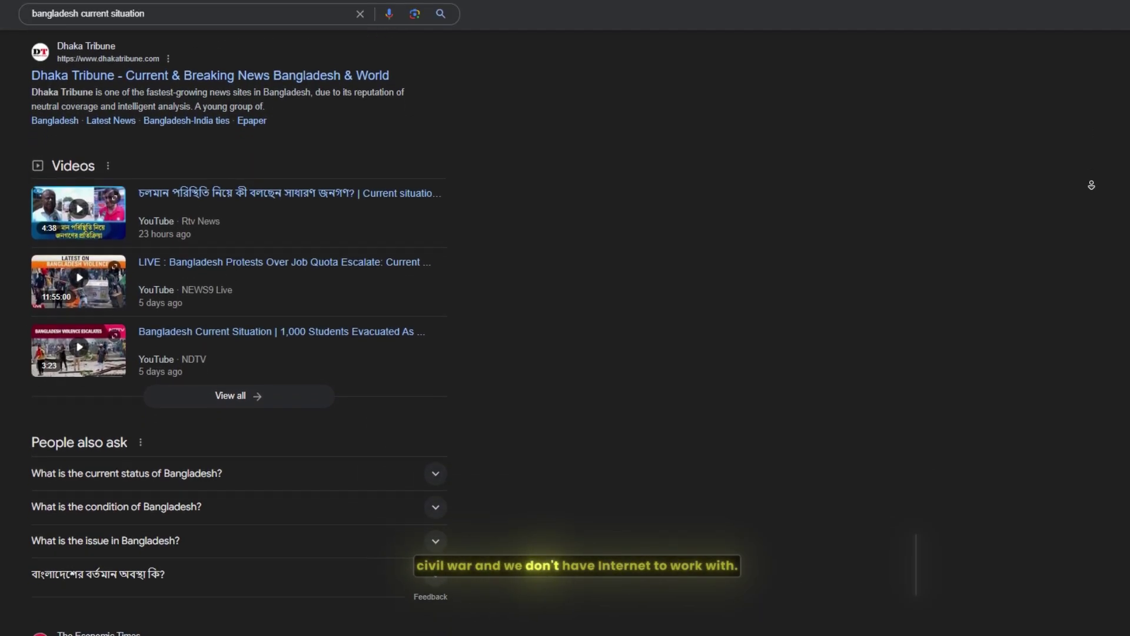
scroll(1093, 187, down, 3)
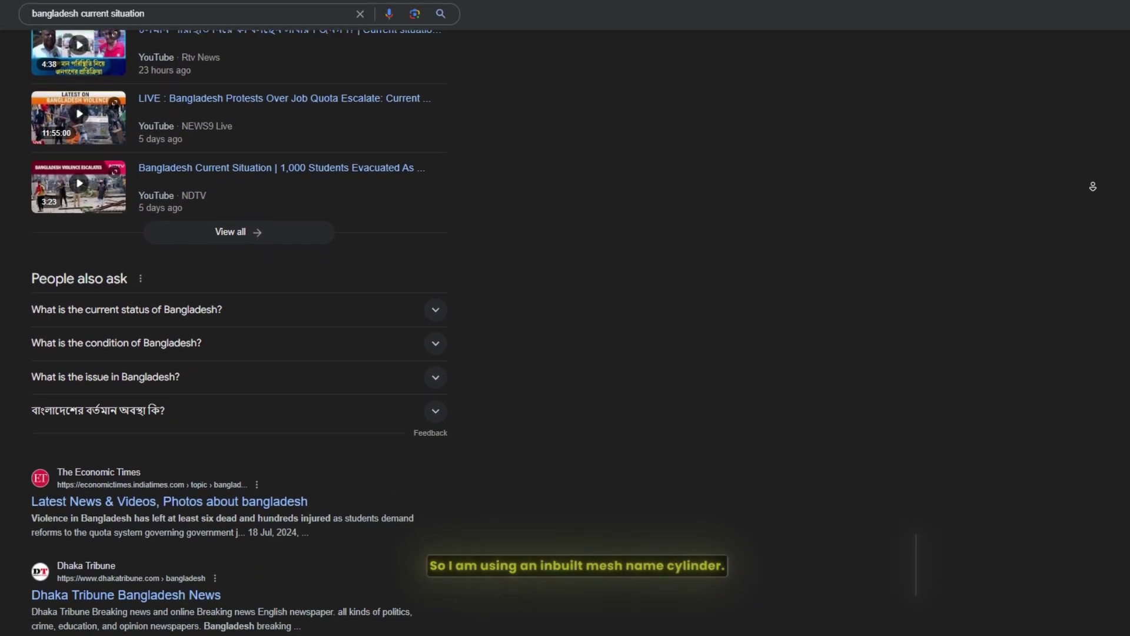
scroll(1094, 188, down, 3)
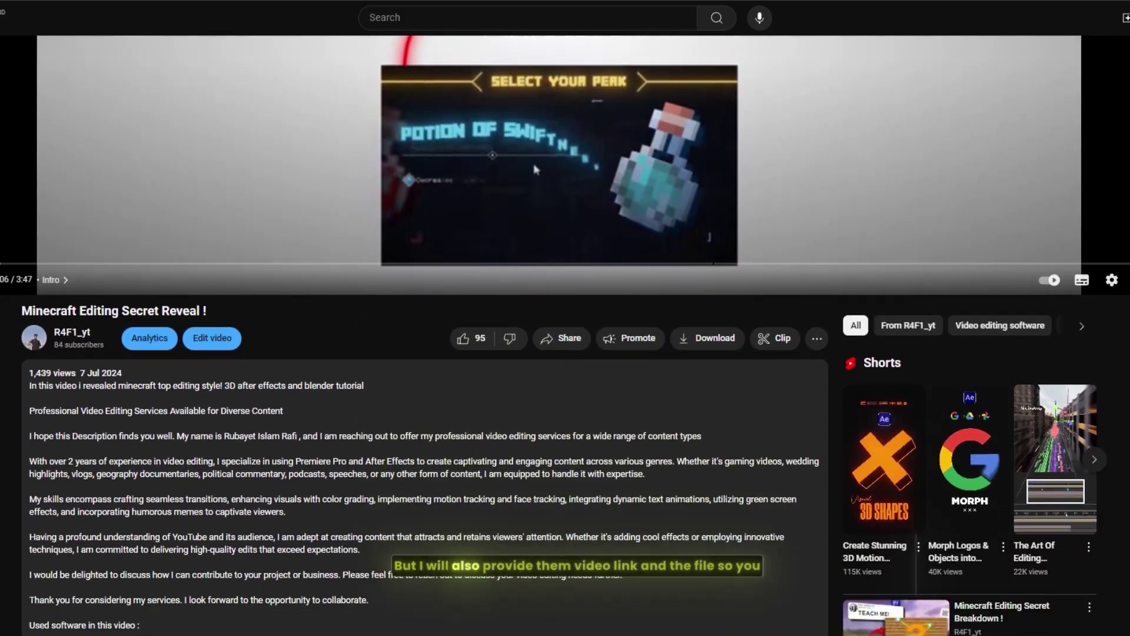
scroll(424, 353, down, 5)
scroll(424, 353, down, 1)
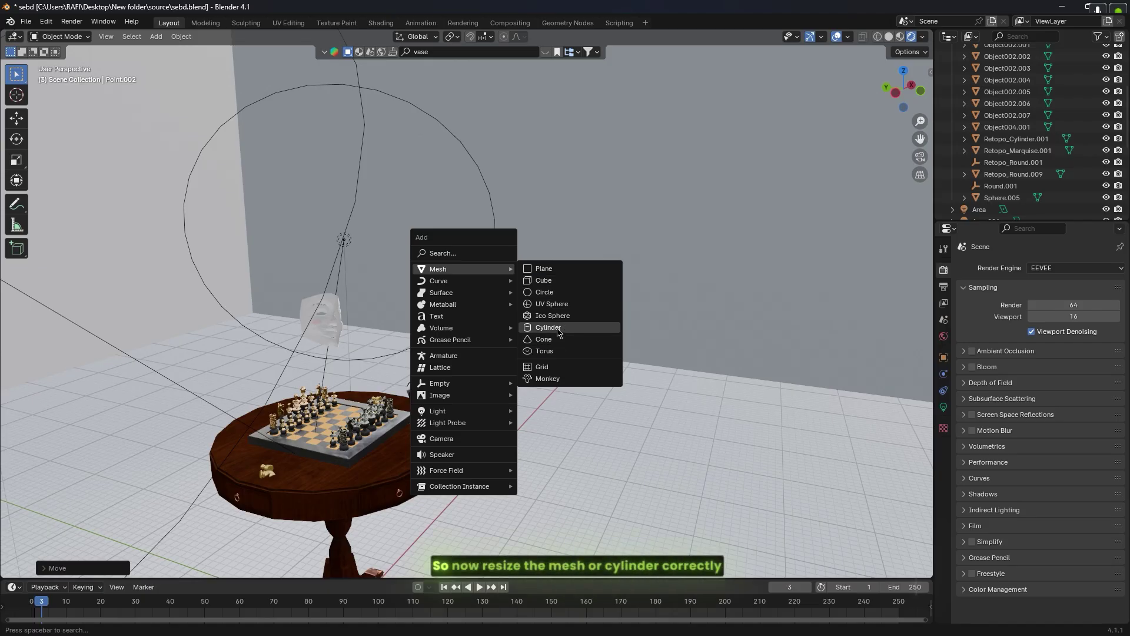
Add a cylinder mesh, scale it up and raise it along Z above the floor.
click(558, 330)
key(s)
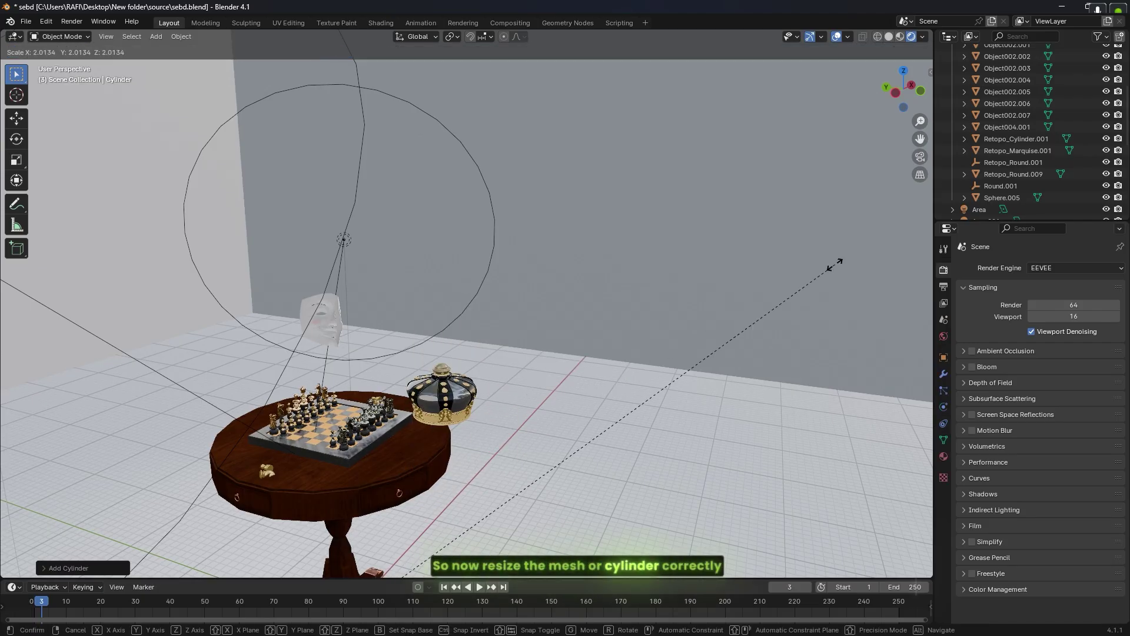
click(272, 150)
key(g)
key(z)
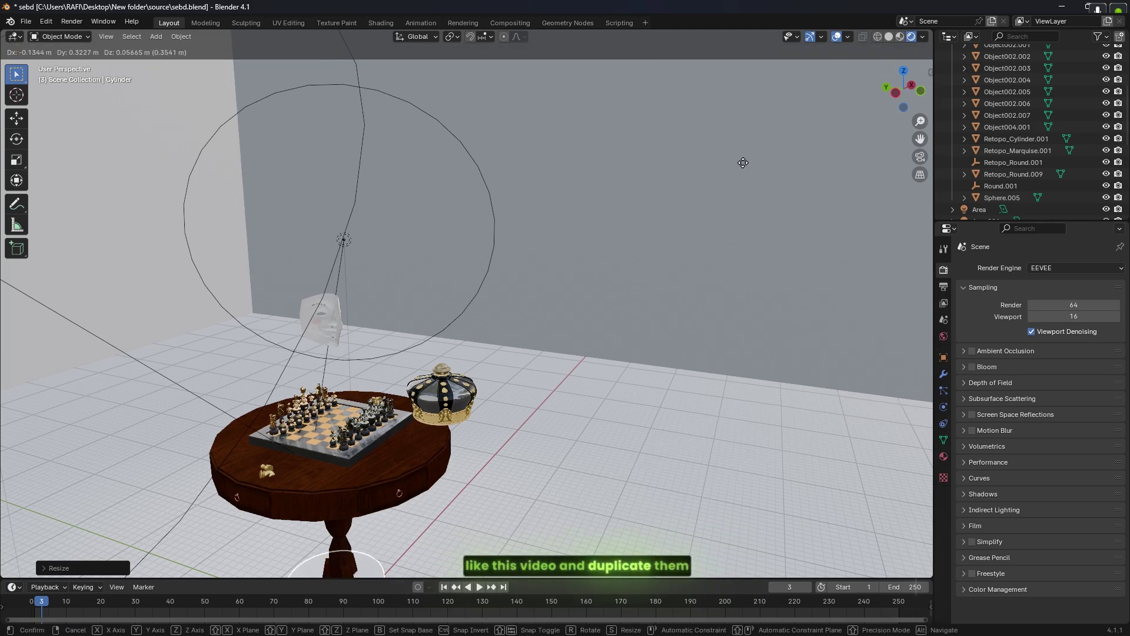
click(716, 37)
shift+middle_drag(584, 237, 404, 245)
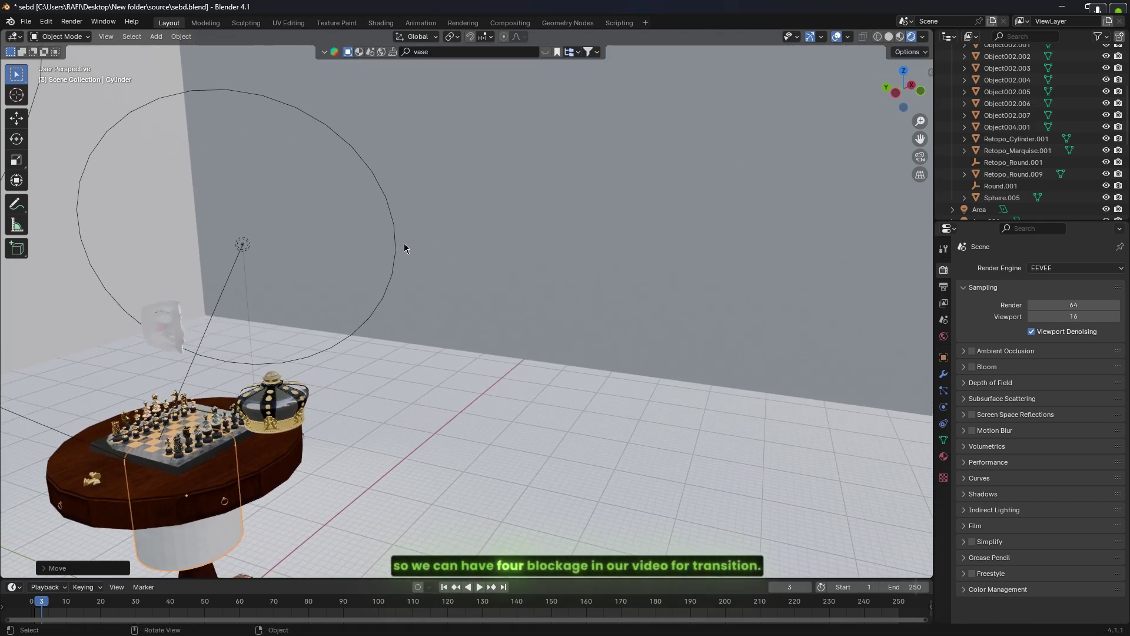
middle_drag(274, 345, 589, 323)
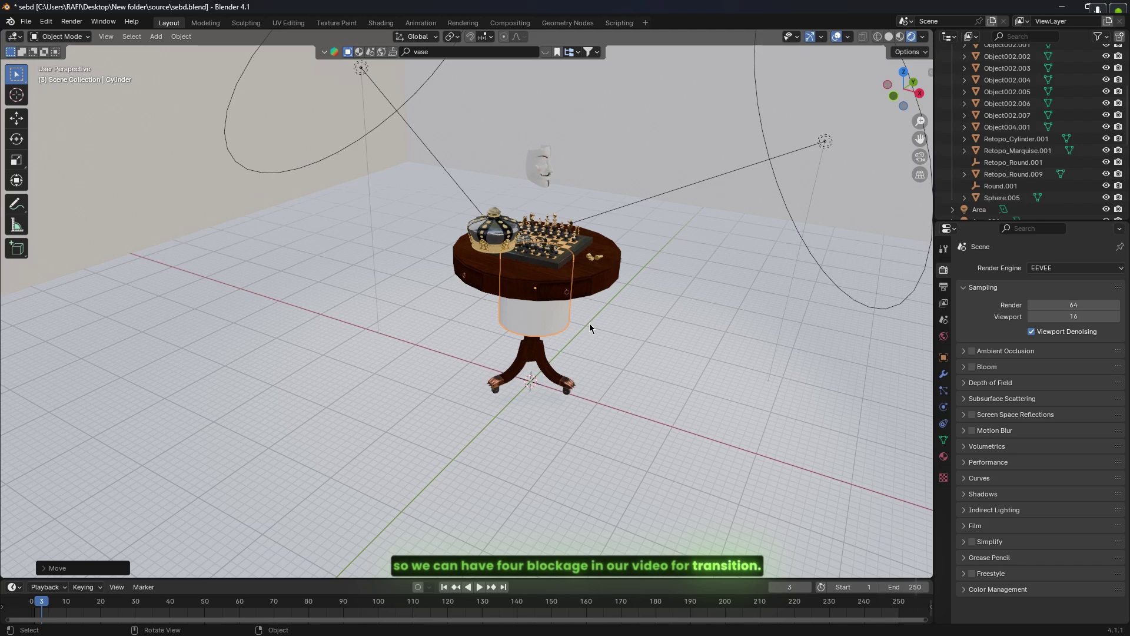
key(s)
key(x)
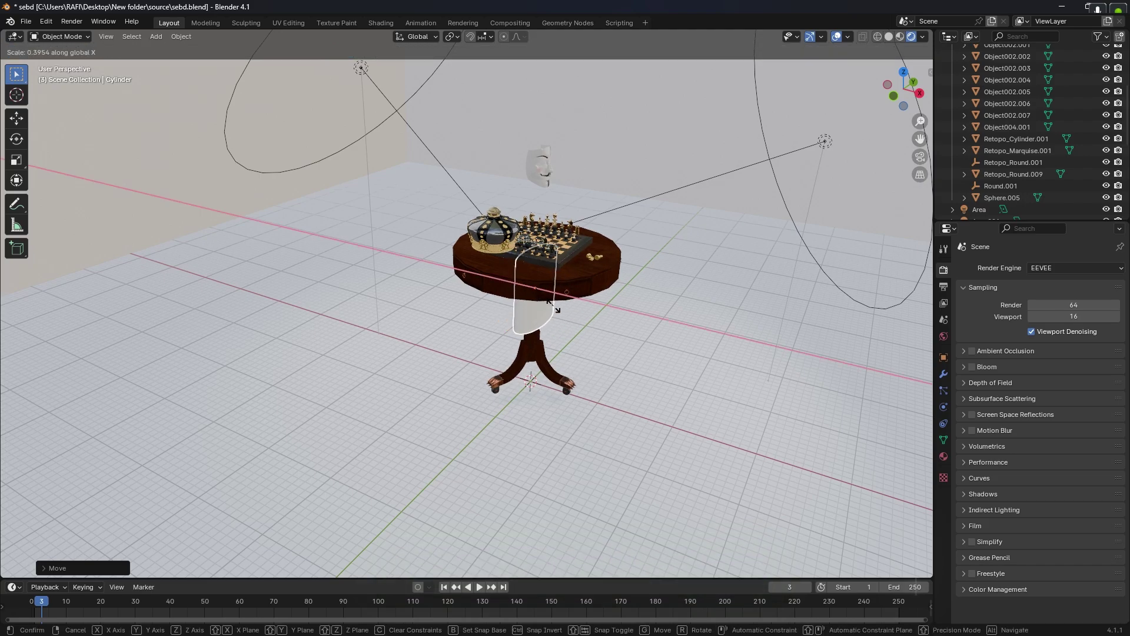
right_click(553, 306)
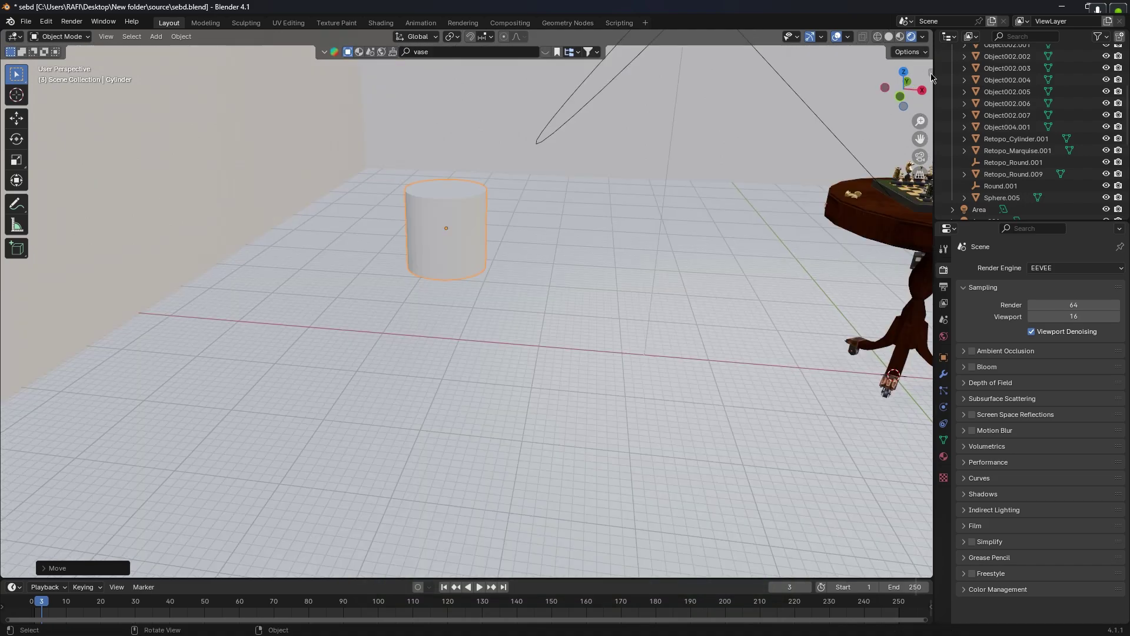
Show the transform values and lower the slim cylinder along Z onto the floor line in front view.
key(n)
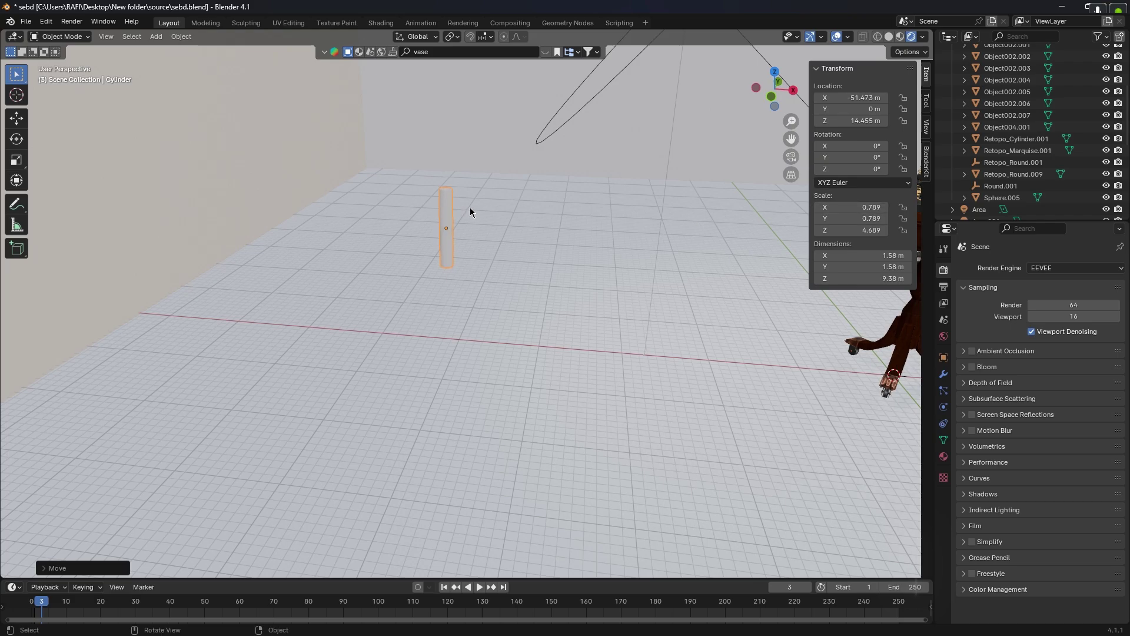
key(KP_1)
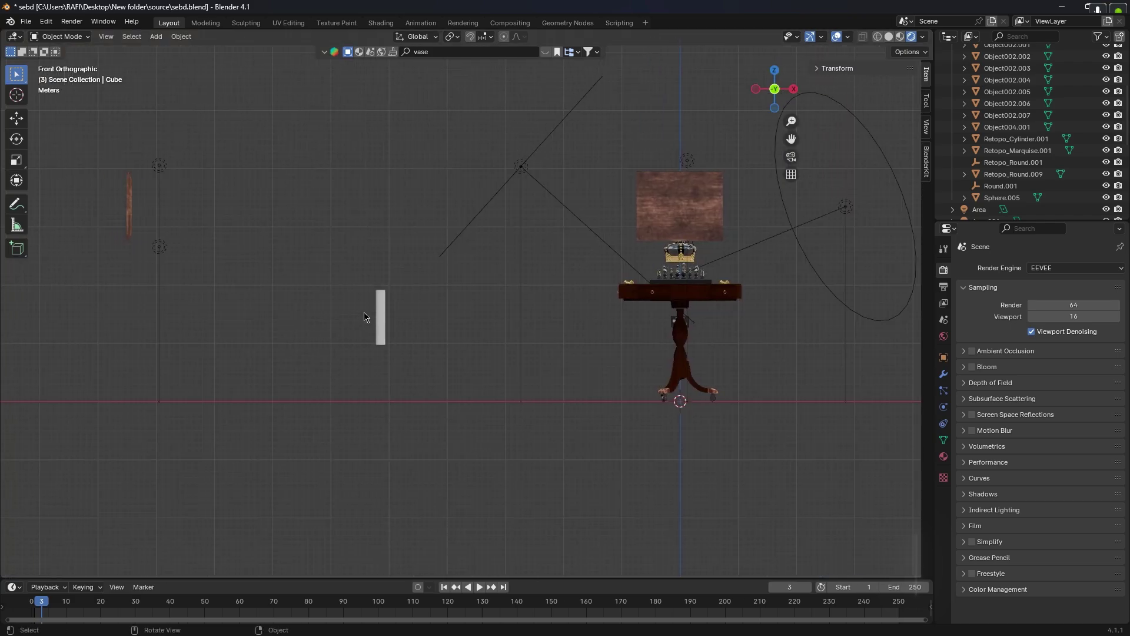
key(g)
key(z)
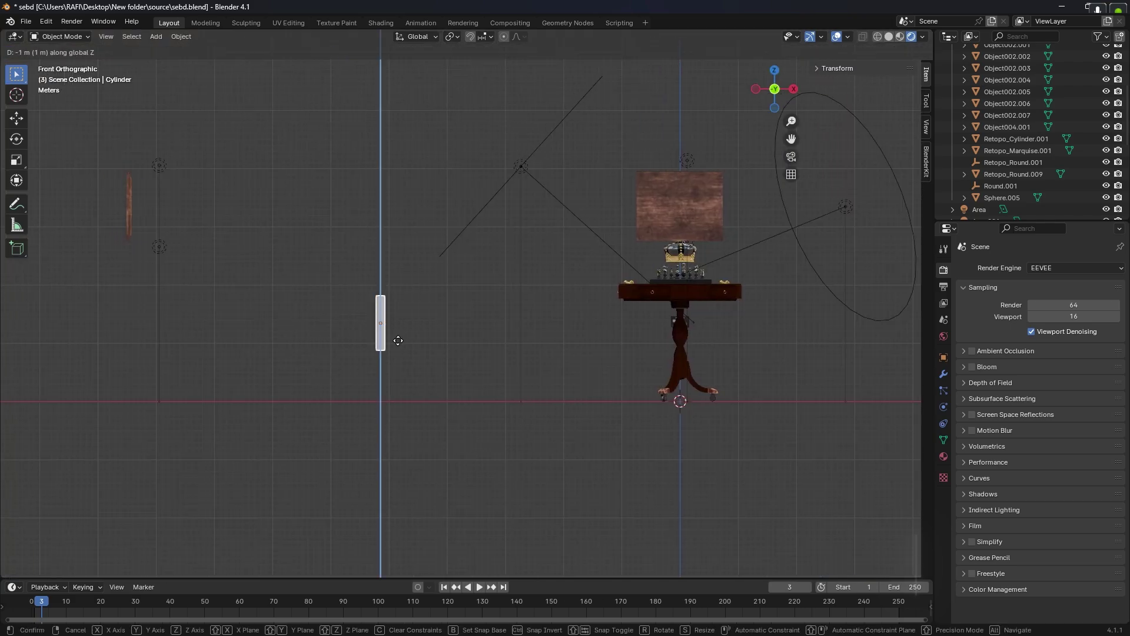
click(395, 391)
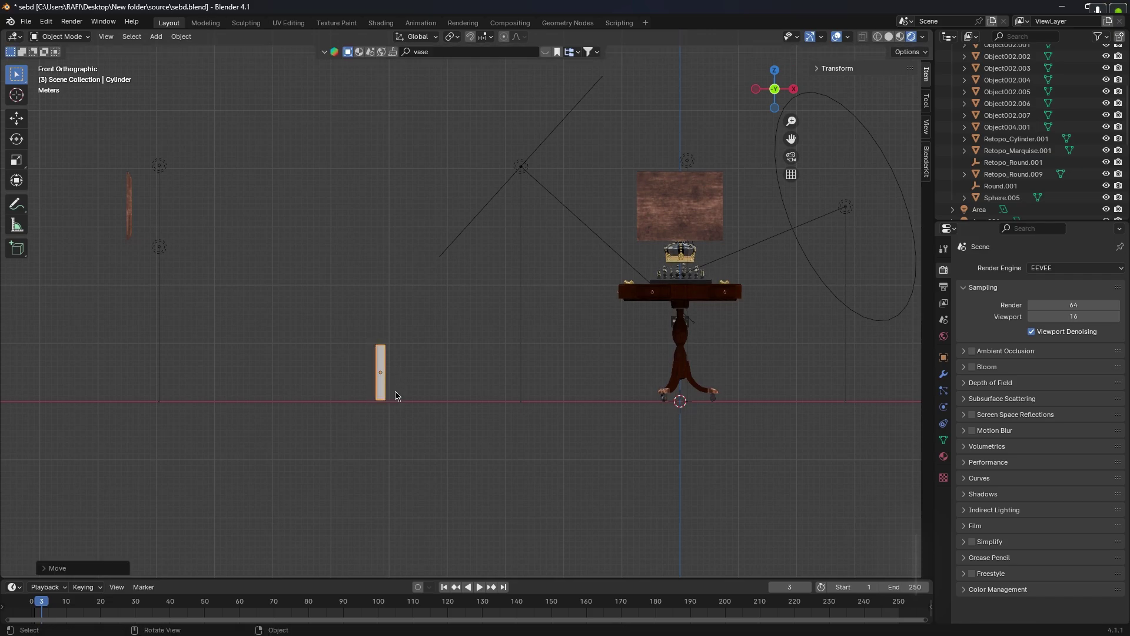
Stretch the cylinder along Z into a tall pillar and reposition it vertically so its base is near the floor.
key(s)
key(z)
click(660, 357)
key(g)
key(z)
click(694, 524)
Fine-tune the pillar's position along Z so its base sits exactly on the floor line.
scroll(295, 416, up, 4)
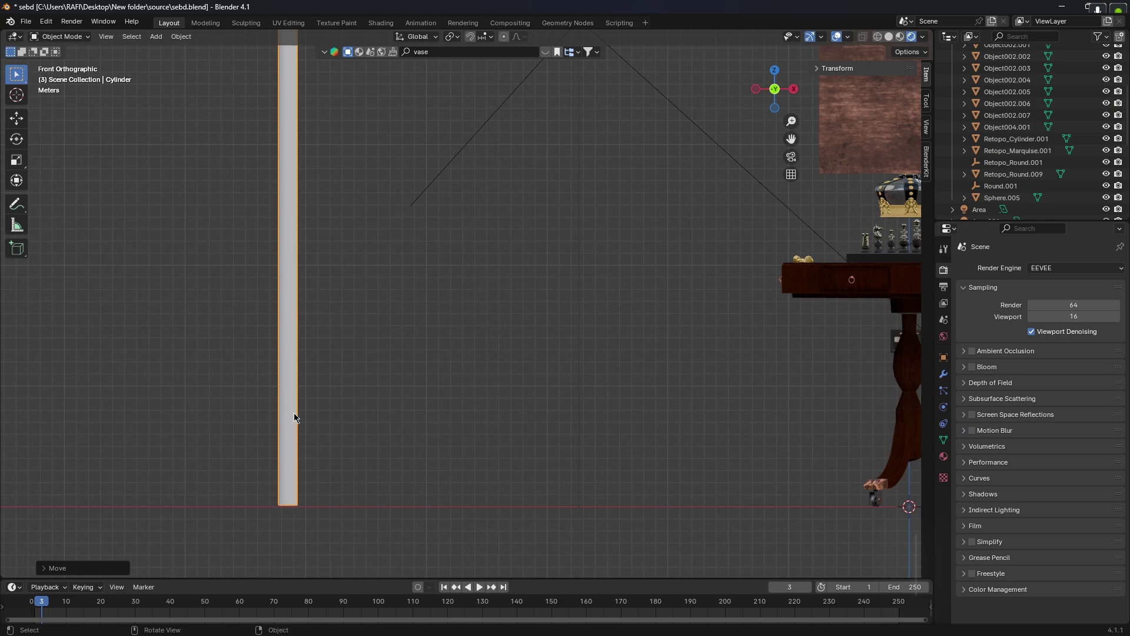
shift+middle_drag(295, 416, 471, 247)
scroll(488, 329, up, 10)
scroll(502, 347, up, 15)
shift+middle_drag(595, 518, 469, 263)
key(g)
key(z)
click(336, 559)
Place a linked duplicate of the pillar along X on the opposite side of the chess table.
scroll(542, 192, down, 20)
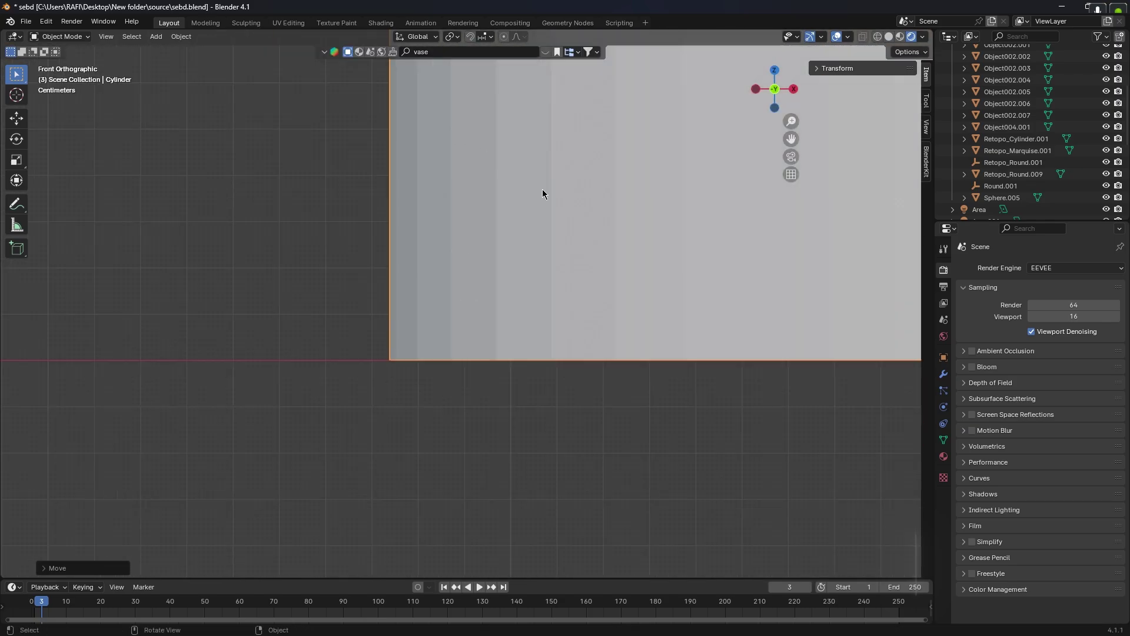
middle_drag(615, 201, 523, 224)
key(alt+d)
key(x)
click(706, 337)
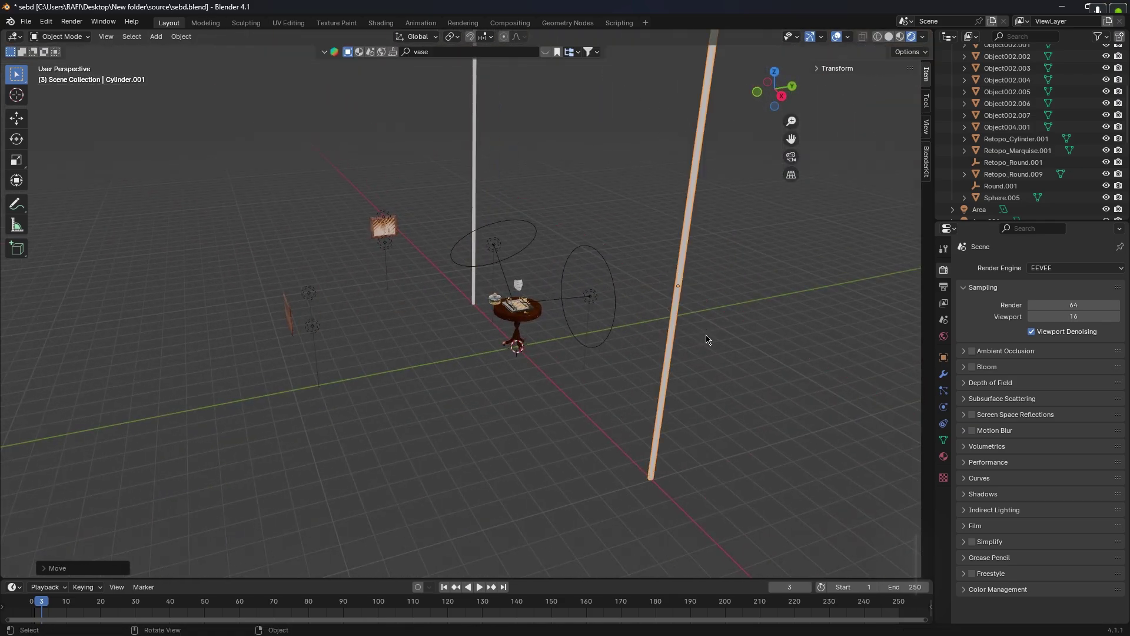
Make another linked duplicate of the pillar near the table and offset it to one side along Y.
key(alt+d)
key(x)
click(549, 251)
key(g)
key(y)
click(417, 262)
Unhide the hidden room objects and adjust a duplicated pillar's position along X.
middle_drag(556, 287, 476, 294)
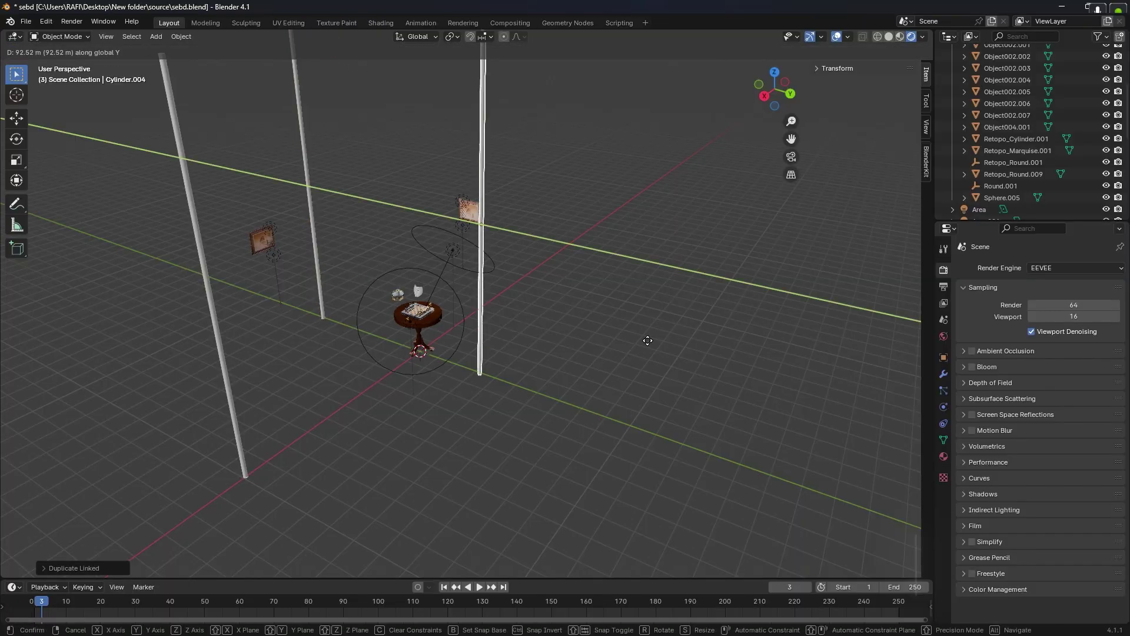
key(alt+h)
click(203, 249)
key(g)
key(x)
middle_drag(422, 182, 412, 207)
click(379, 198)
Set the render engine to Cycles and frame the chess table with the pillars around it.
scroll(382, 198, down, 6)
scroll(370, 226, up, 14)
click(1045, 307)
middle_drag(471, 283, 595, 235)
middle_drag(530, 247, 576, 330)
scroll(471, 294, down, 3)
Make the pillar material emit white light, trying an emission strength of 10 and setting it to 1.5.
click(133, 277)
click(944, 457)
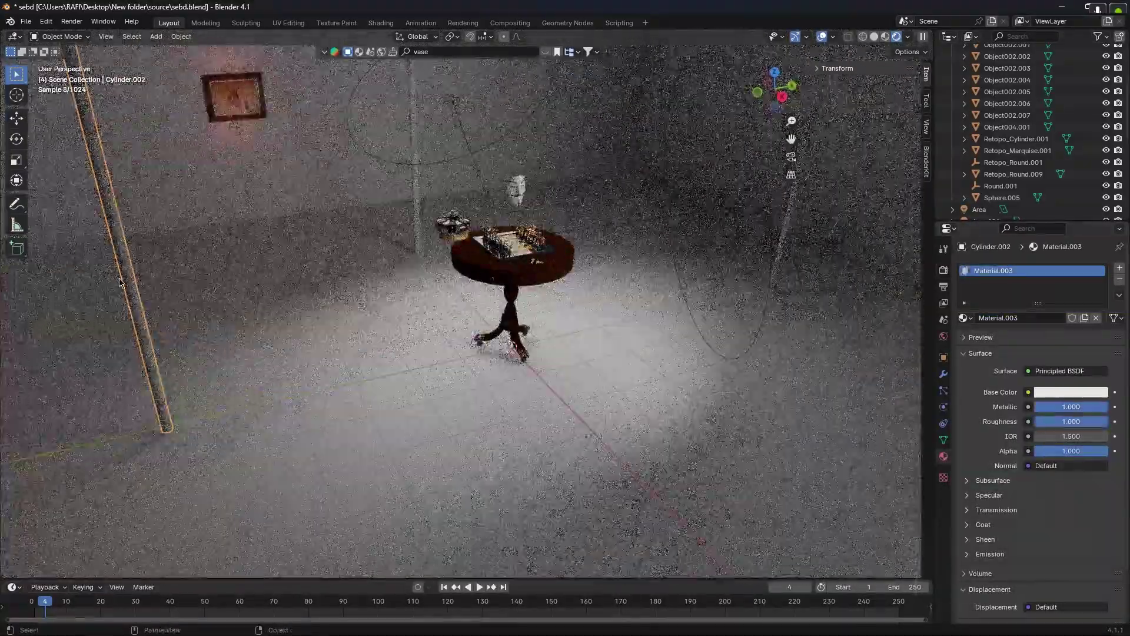
scroll(1013, 467, down, 2)
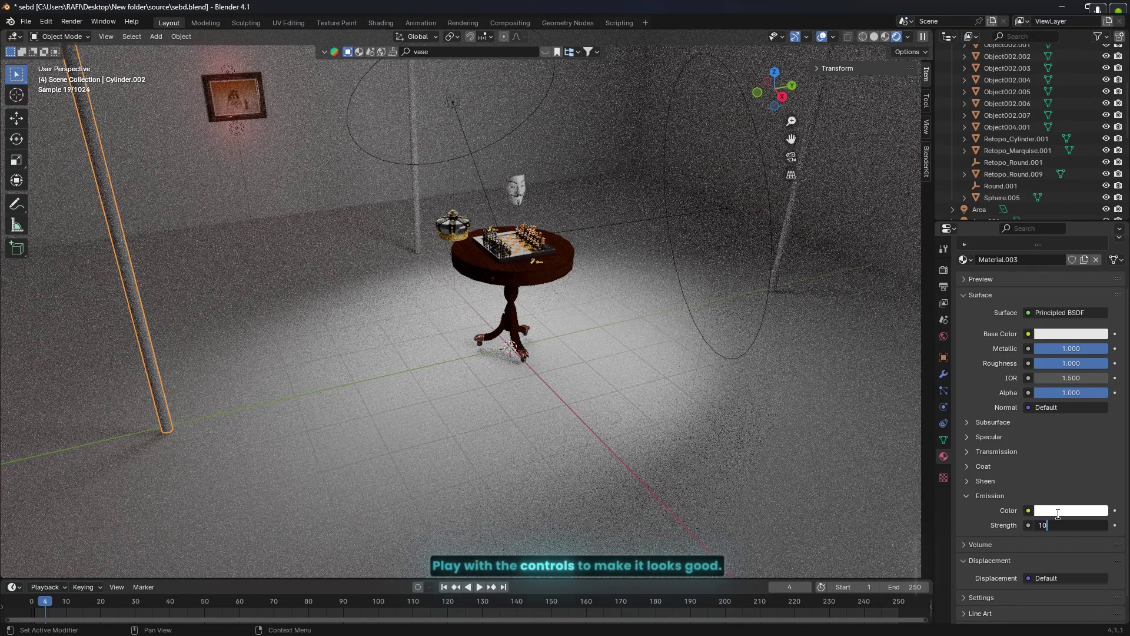
text(10)
key(Return)
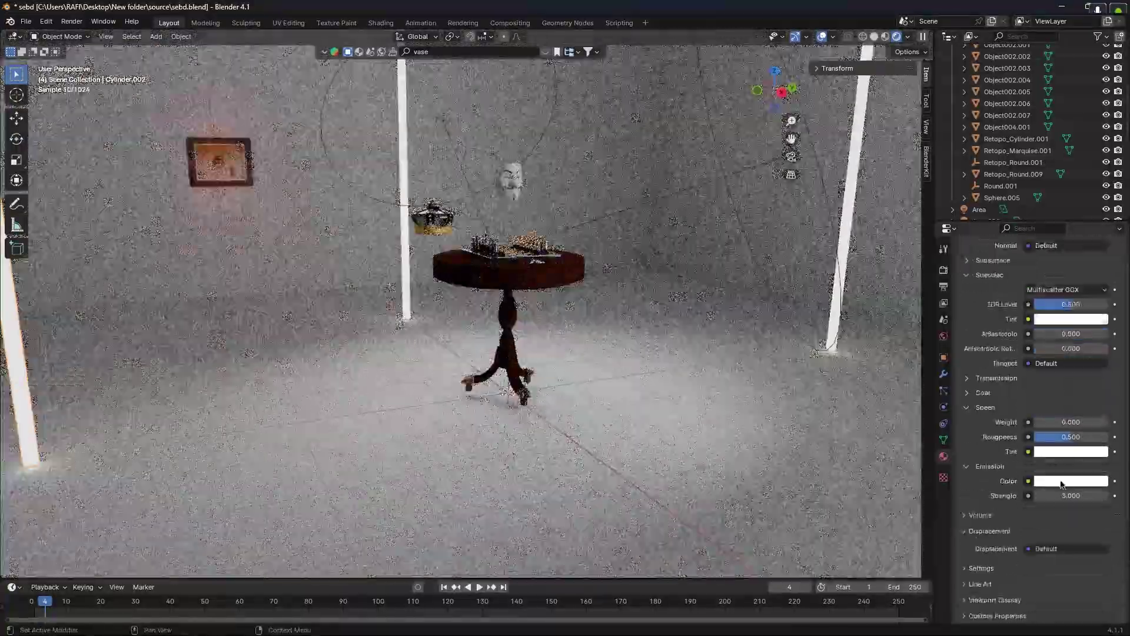
double_click(1060, 496)
text(1.5)
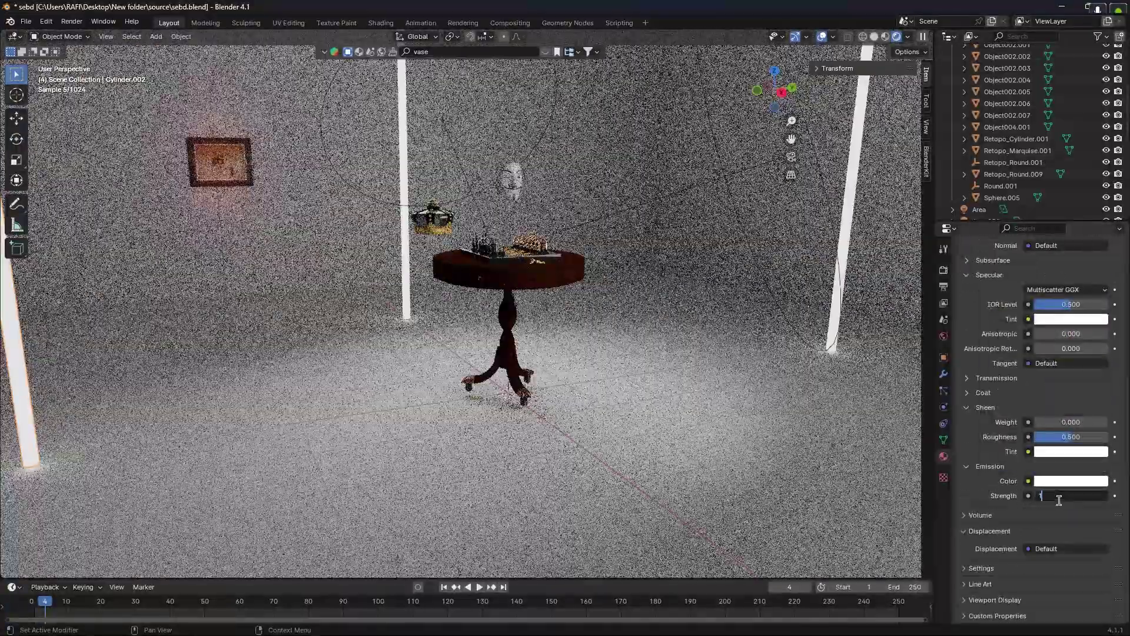
key(Return)
Try to scale one pillar along Y, and try to scale all the pillars together.
key(s)
key(y)
key(Escape)
shift+click(405, 268)
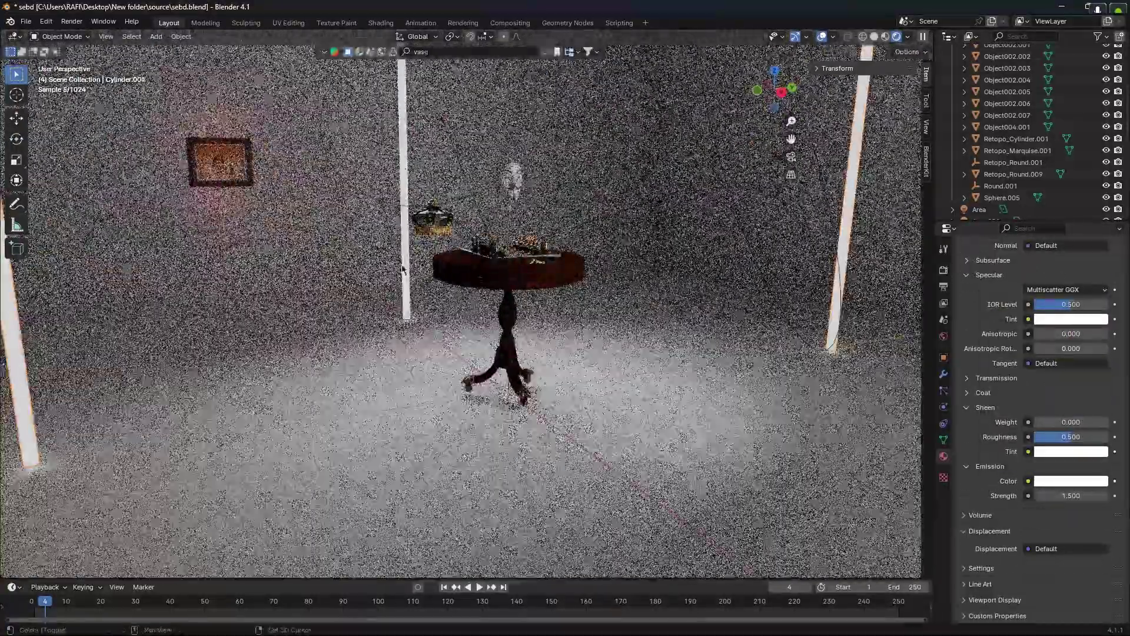
shift+click(845, 267)
middle_drag(677, 277, 824, 270)
shift+click(870, 223)
key(s)
click(458, 268)
mouse_move(458, 268)
middle_down()
mouse_move(494, 259)
mouse_move(424, 294)
middle_up()
click(458, 268)
In material preview, thicken the pillars by setting their X and Y scale to 4.242, undoing the faulty entry that also changed Z.
click(886, 36)
click(121, 282)
click(837, 69)
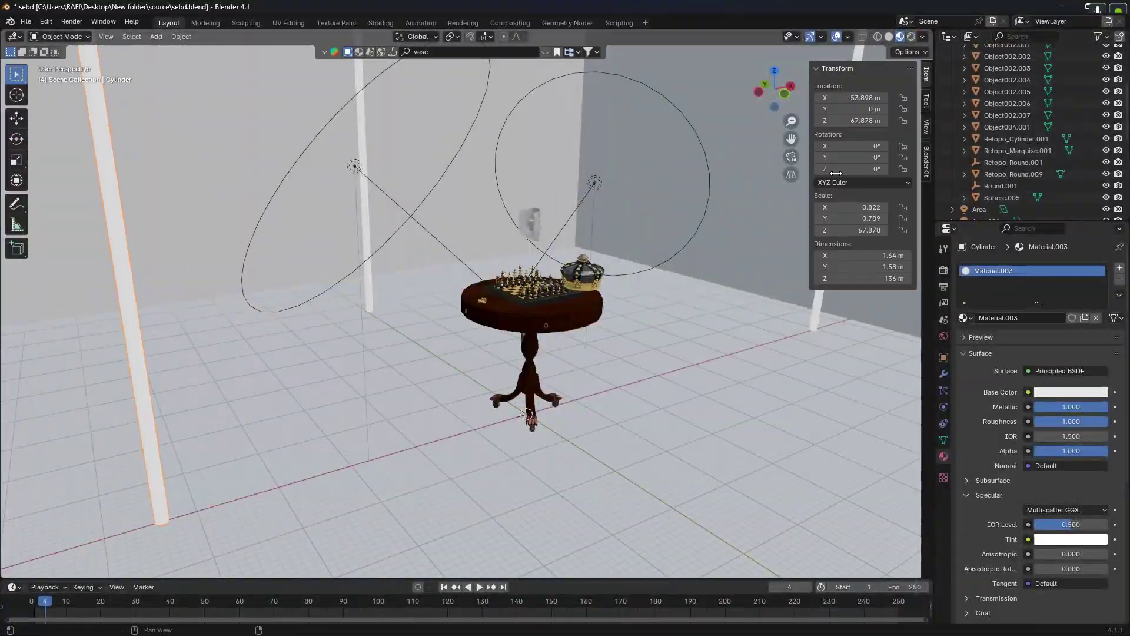
click(369, 217)
click(369, 217)
drag(853, 207, 853, 217)
text(4.24203)
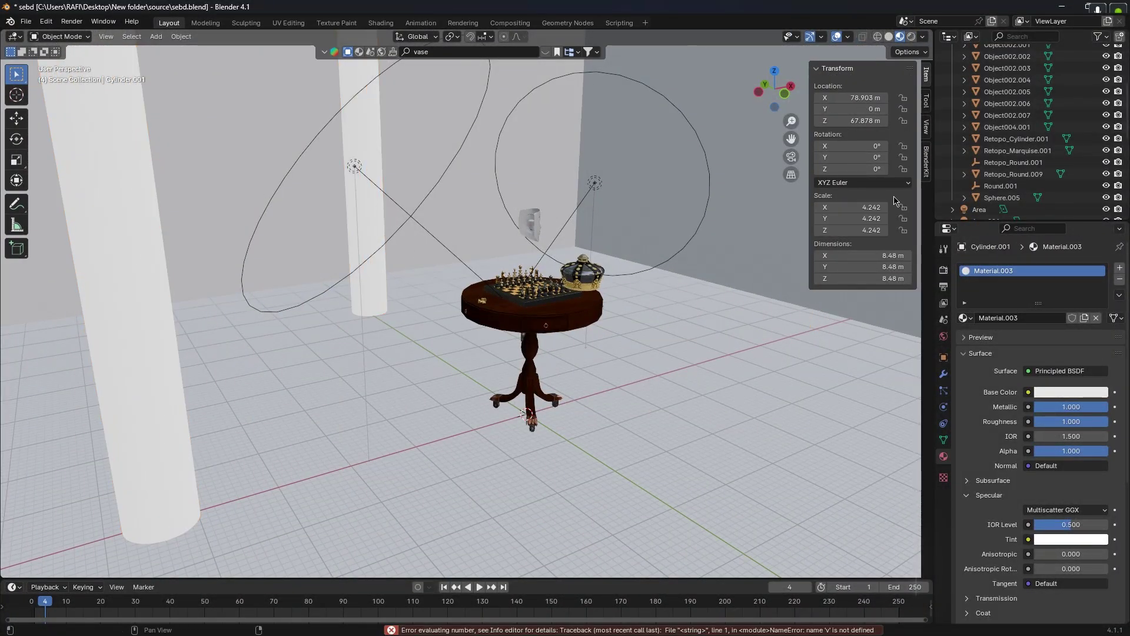
key(ctrl+z)
Apply the 4.242 X and Y scale to another pillar and shade it smooth.
middle_drag(714, 348, 842, 330)
click(597, 312)
drag(853, 207, 854, 218)
key(ctrl+v)
key(Return)
right_click(565, 235)
click(566, 235)
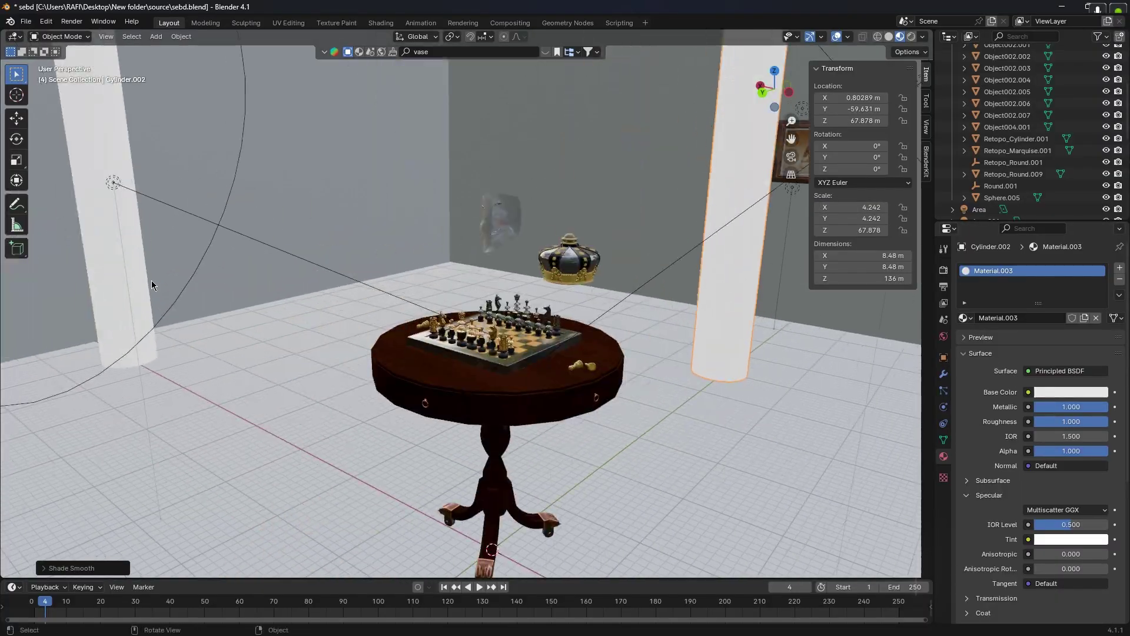
In rendered shading, darken the pillar material's emission color to light grey and set its strength to 1.
middle_drag(151, 286, 465, 277)
click(911, 37)
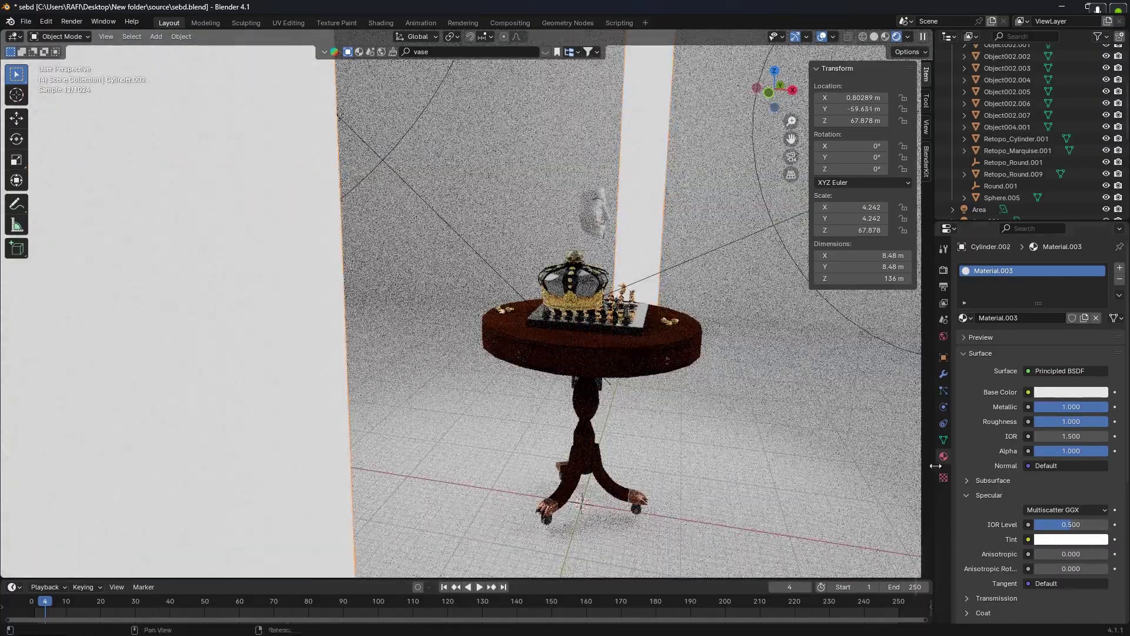
scroll(1040, 468, down, 8)
click(1071, 481)
drag(1099, 300, 1099, 324)
double_click(1071, 495)
text(1)
key(Return)
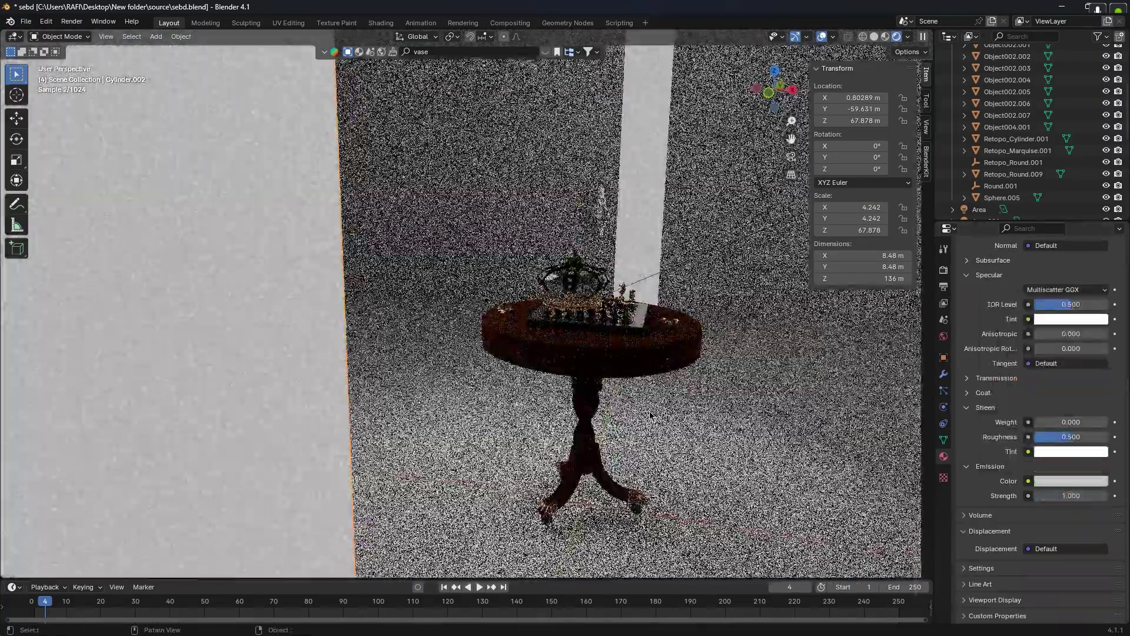
Switch the viewport back to material preview and look over the pillars around the chess table.
middle_drag(650, 415, 595, 426)
click(886, 37)
scroll(659, 306, up, 5)
middle_drag(766, 295, 459, 342)
scroll(507, 336, down, 3)
scroll(995, 135, down, 8)
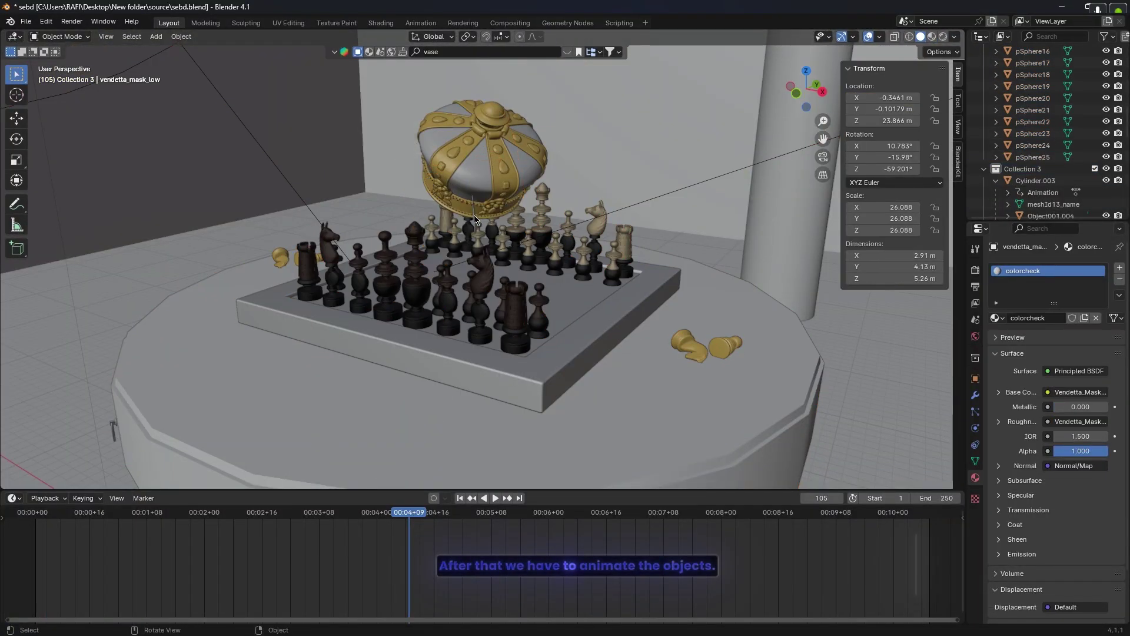
Play the existing animation of the object above the chessboard from an early frame.
click(474, 216)
key(space)
click(160, 519)
key(space)
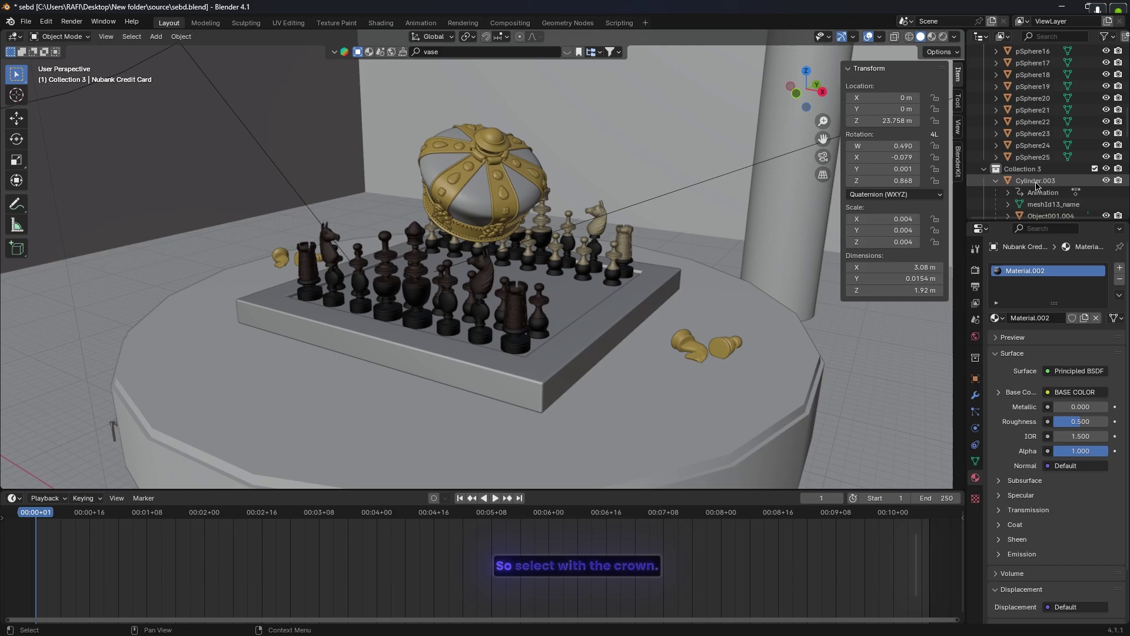
Select the crown's parent object Cylinder.003 and clear its location keyframes.
click(1035, 181)
right_click(871, 121)
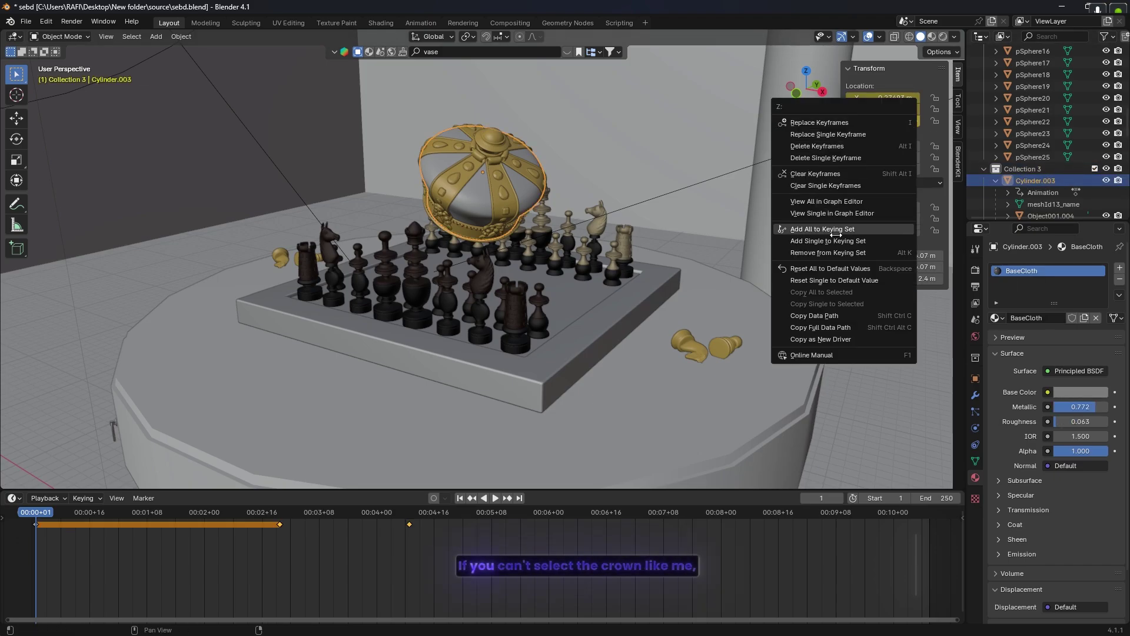
click(830, 174)
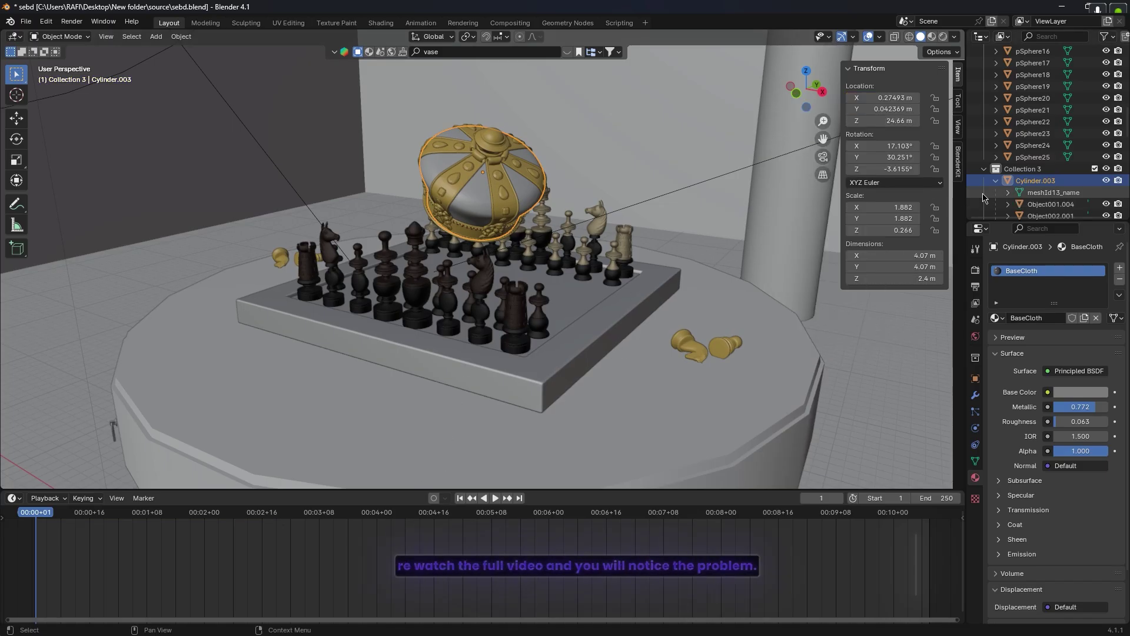
Insert a location keyframe for the crown at frame 1.
click(1023, 172)
right_click(877, 109)
click(877, 107)
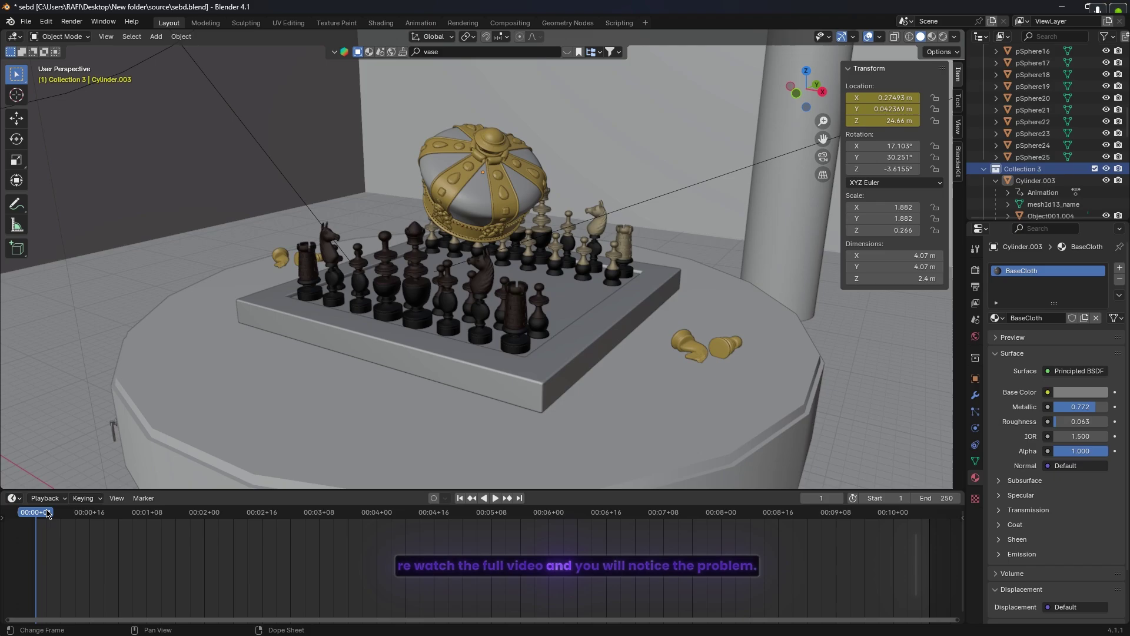
Lower the crown slightly along Z and insert a location keyframe farther along the timeline.
mouse_move(890, 125)
mouse_down()
mouse_move(863, 125)
mouse_move(893, 120)
mouse_move(876, 120)
mouse_up()
click(176, 514)
right_click(883, 120)
click(881, 118)
right_click(890, 120)
click(889, 120)
Insert location keyframes for the crown's hovering motion at frame 109 and at another frame beyond it.
click(422, 514)
right_click(880, 121)
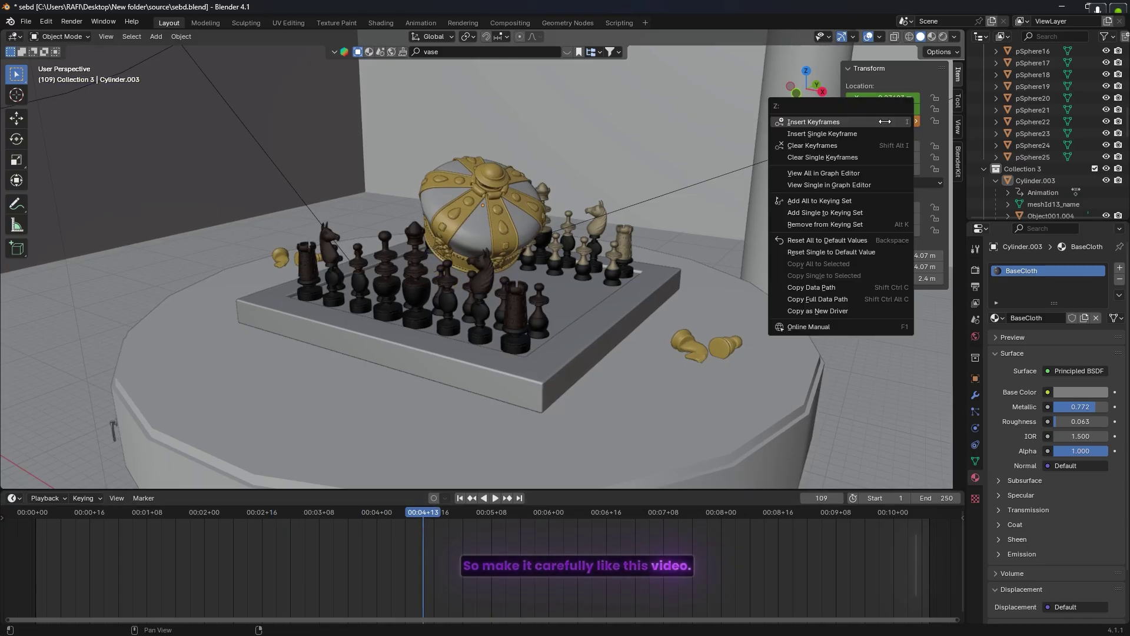
click(878, 121)
click(545, 513)
right_click(880, 121)
click(880, 121)
Scrub through the timeline and play the crown's floating animation from the start to check it.
drag(332, 514, 463, 513)
key(space)
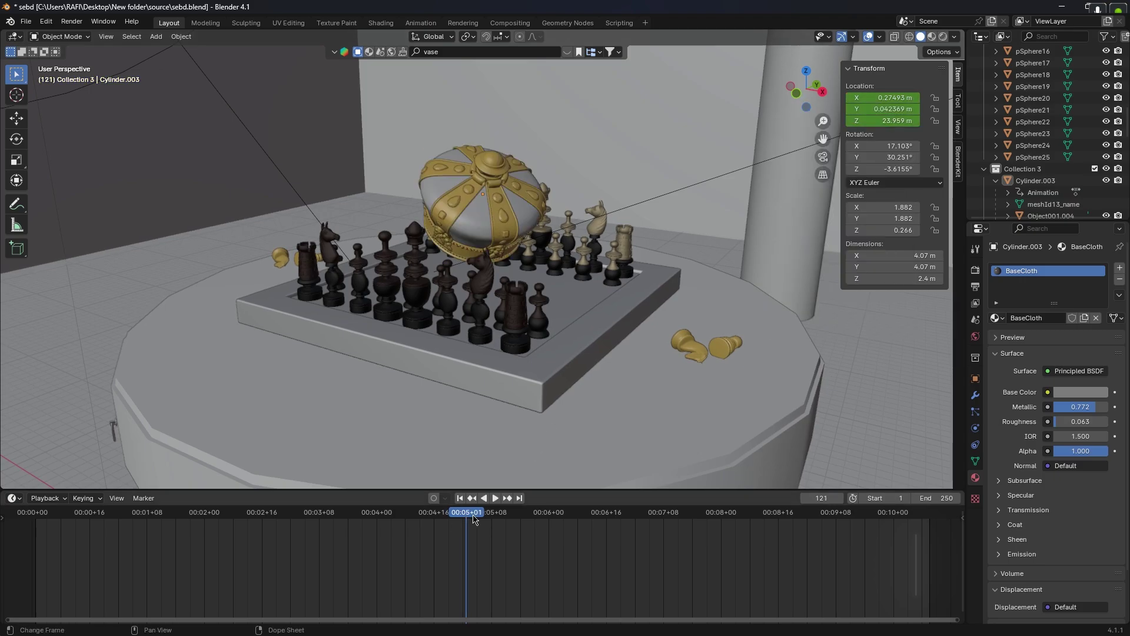
click(34, 533)
key(space)
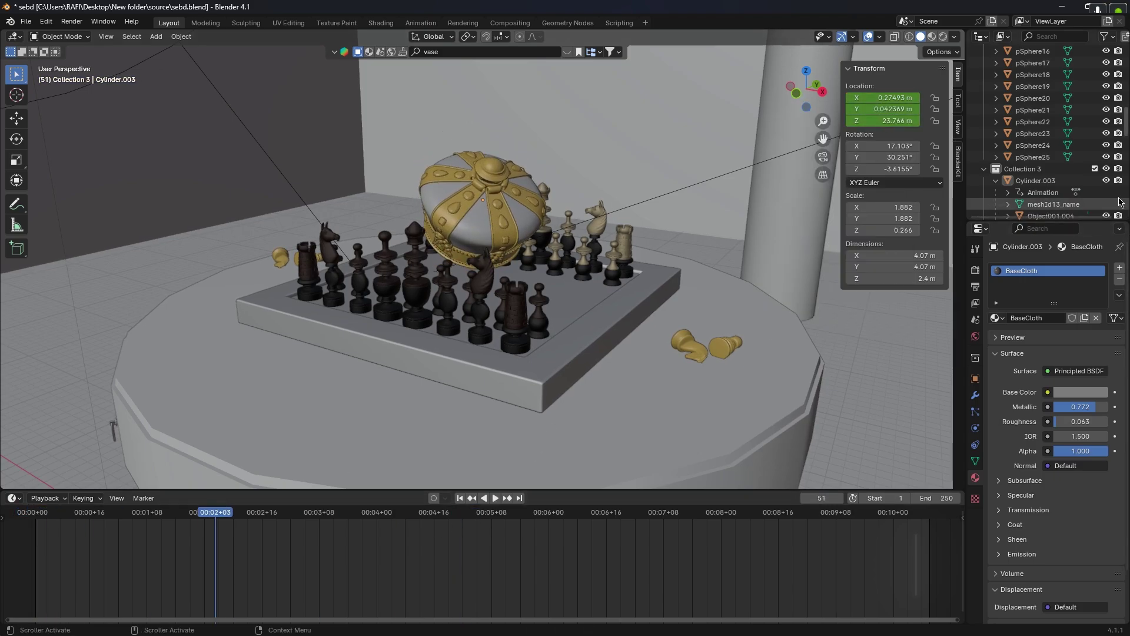
Hide the crown's Collection 3 and reveal the hidden mask above the chessboard.
click(1106, 169)
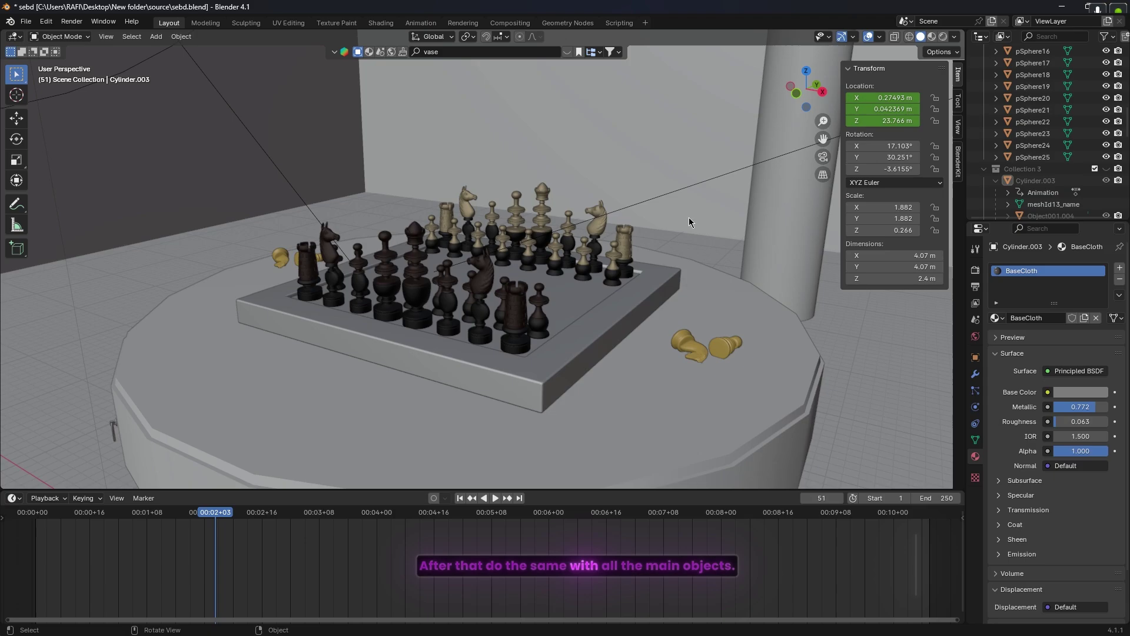
key(alt+h)
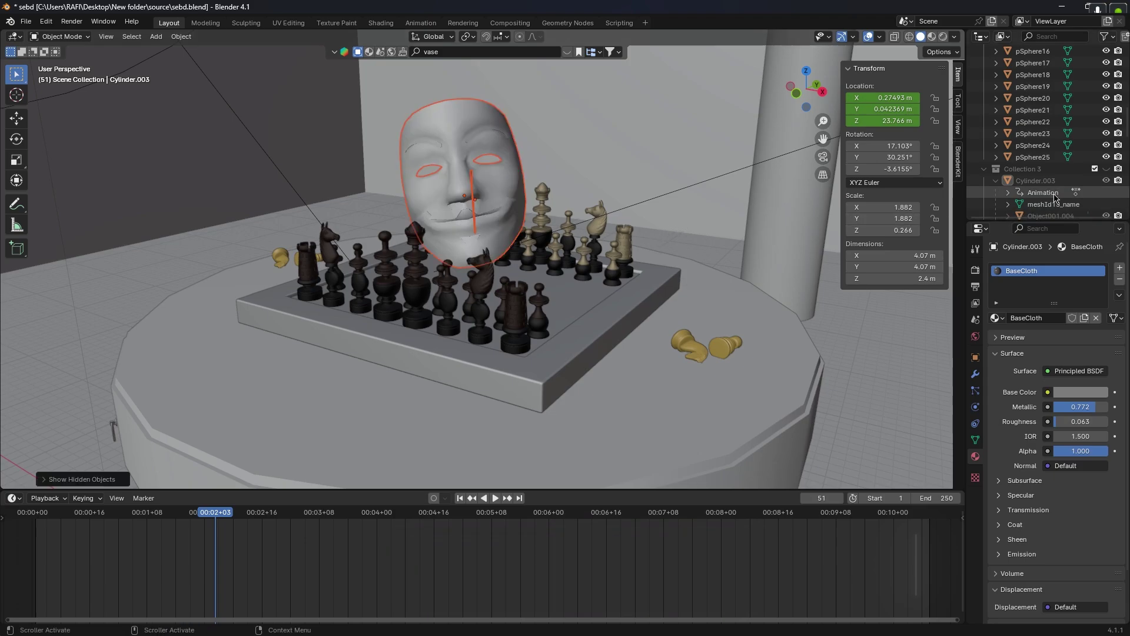
Hide the mask, then keyframe the Nubank credit card's location, with Z lowered to about 22.79 m at frame 33.
click(476, 176)
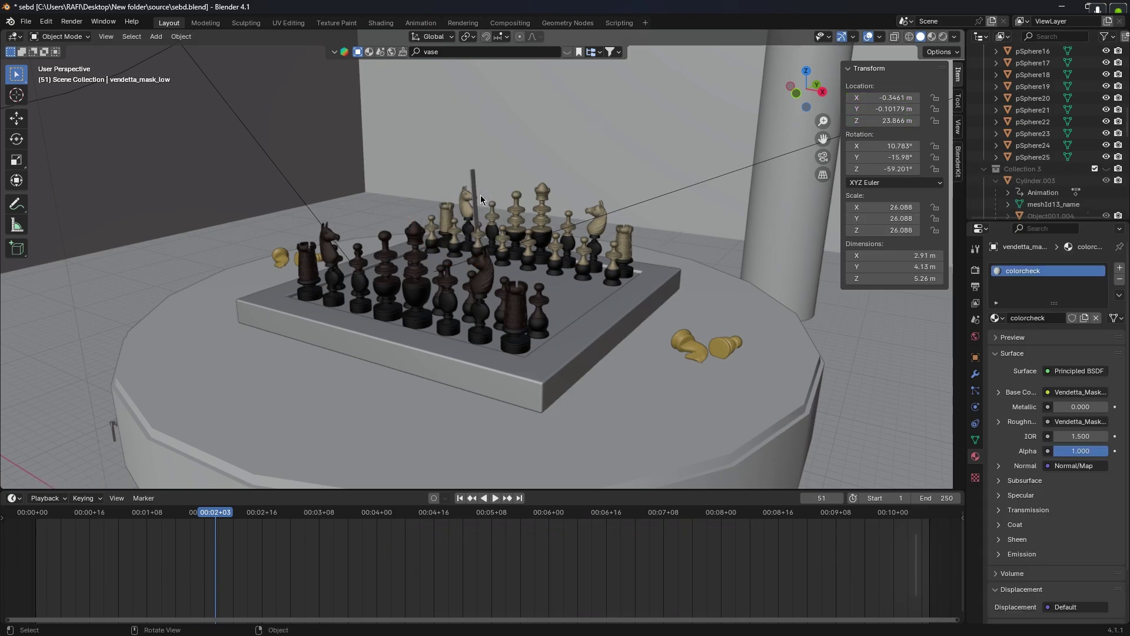
middle_drag(492, 210, 206, 574)
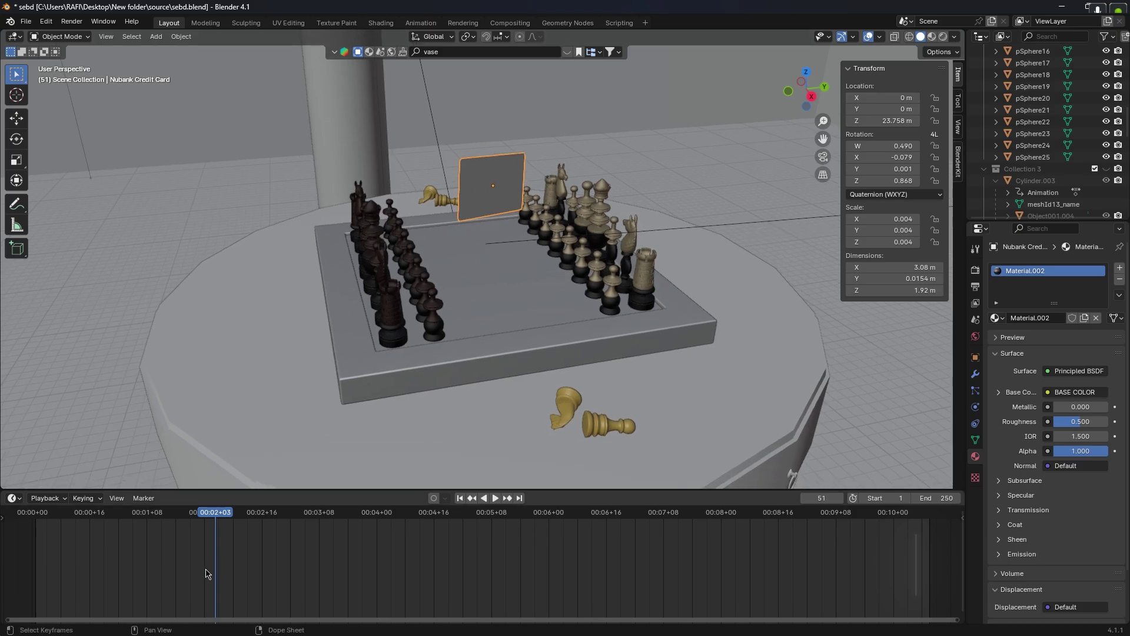
key(space)
drag(133, 513, 152, 524)
drag(889, 121, 854, 121)
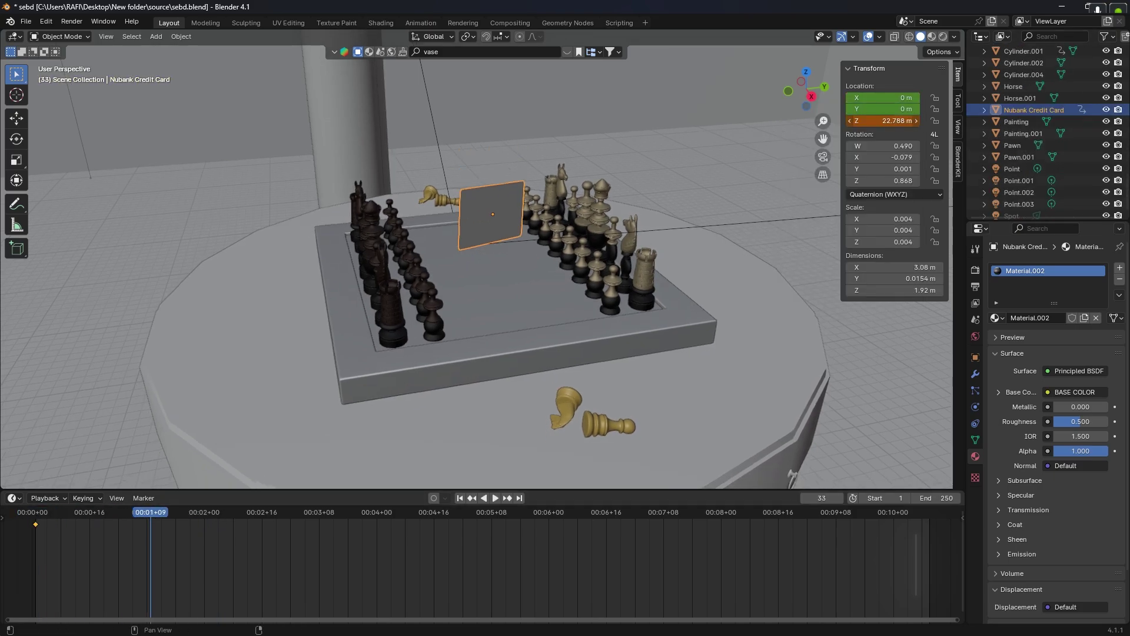
right_click(889, 120)
click(888, 121)
Raise the credit card along Z farther along the timeline, insert a location keyframe and play the animation.
drag(288, 513, 269, 530)
drag(883, 121, 913, 121)
key(space)
key(space)
key(i)
key(space)
key(space)
Unhide all objects, hide Collection 3 with the crown and select the mask above the chessboard.
key(alt+h)
click(529, 186)
scroll(1077, 161, up, 15)
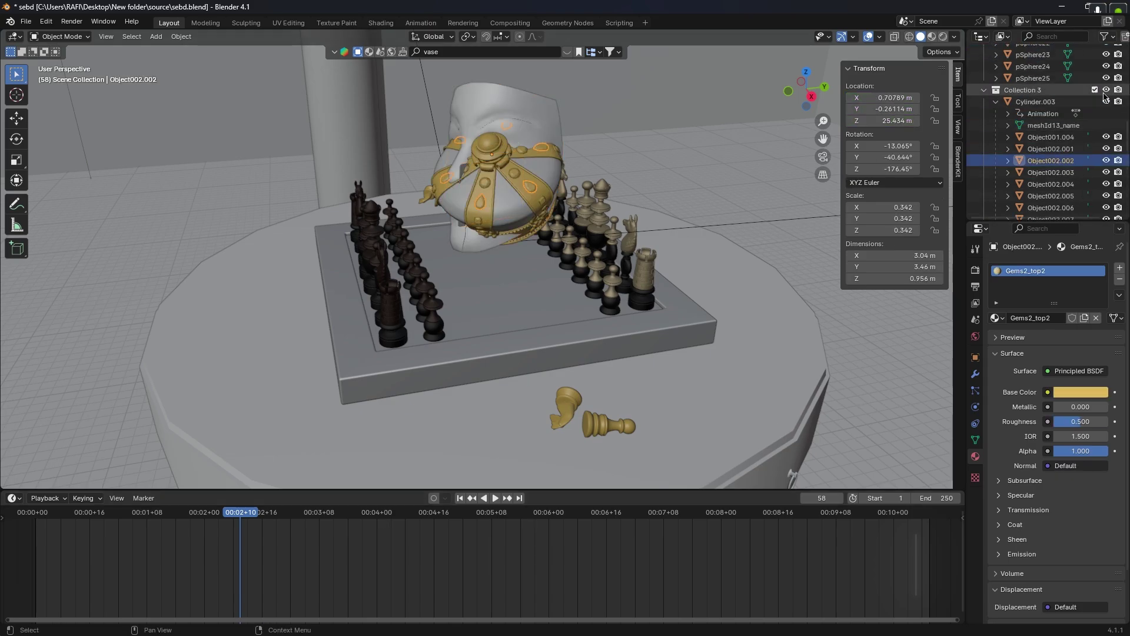
click(1105, 92)
scroll(1105, 93, up, 2)
click(518, 227)
middle_drag(521, 239, 488, 209)
Insert a location keyframe for the mask at frame 1 and another with it lowered slightly along Z near 00:01+10.
click(36, 513)
key(i)
click(154, 514)
drag(889, 120, 853, 121)
key(i)
Insert further mask location keyframes spaced along the timeline for its hovering motion and play the result.
click(380, 513)
key(i)
key(i)
click(636, 514)
key(i)
click(800, 514)
key(i)
key(space)
key(space)
Tilt the mask with a free trackball rotation, play the animation and return to the first frame.
click(35, 513)
key(r)
key(r)
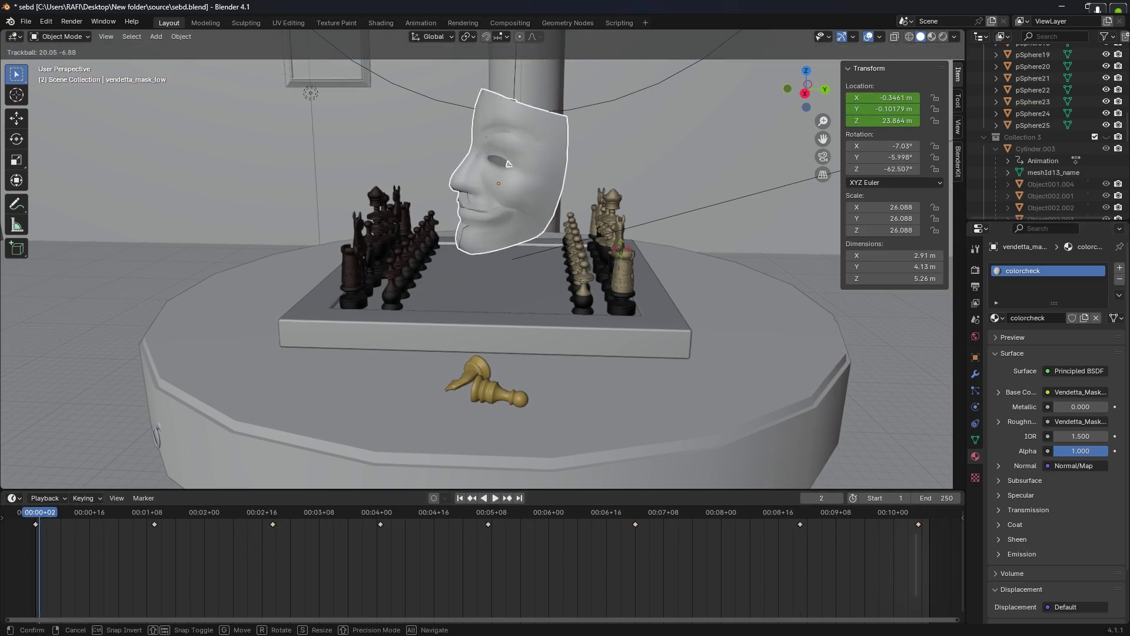
click(519, 247)
key(space)
key(space)
click(35, 513)
Duplicate a pillar and move the copy along the Y axis to the other side of the table.
scroll(430, 312, down, 6)
mouse_move(427, 312)
middle_down()
mouse_move(457, 317)
mouse_move(430, 318)
middle_up()
scroll(457, 317, down, 3)
click(747, 236)
key(shift+d)
key(y)
click(78, 422)
key(i)
key(g)
scroll(431, 318, up, 1)
Rotate the mask about Z to about 155.67°.
click(475, 246)
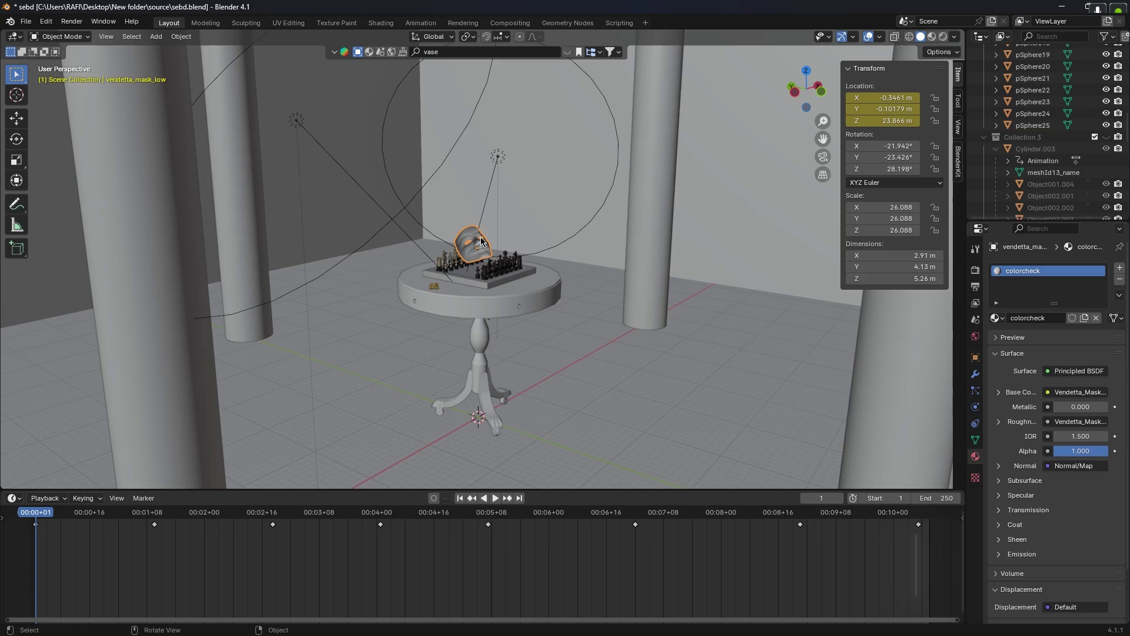
key(r)
click(459, 275)
Add a camera and align it to the current view of the table, mask and chessboard.
scroll(460, 275, up, 2)
middle_drag(366, 341, 399, 330)
scroll(399, 331, up, 2)
scroll(401, 333, down, 1)
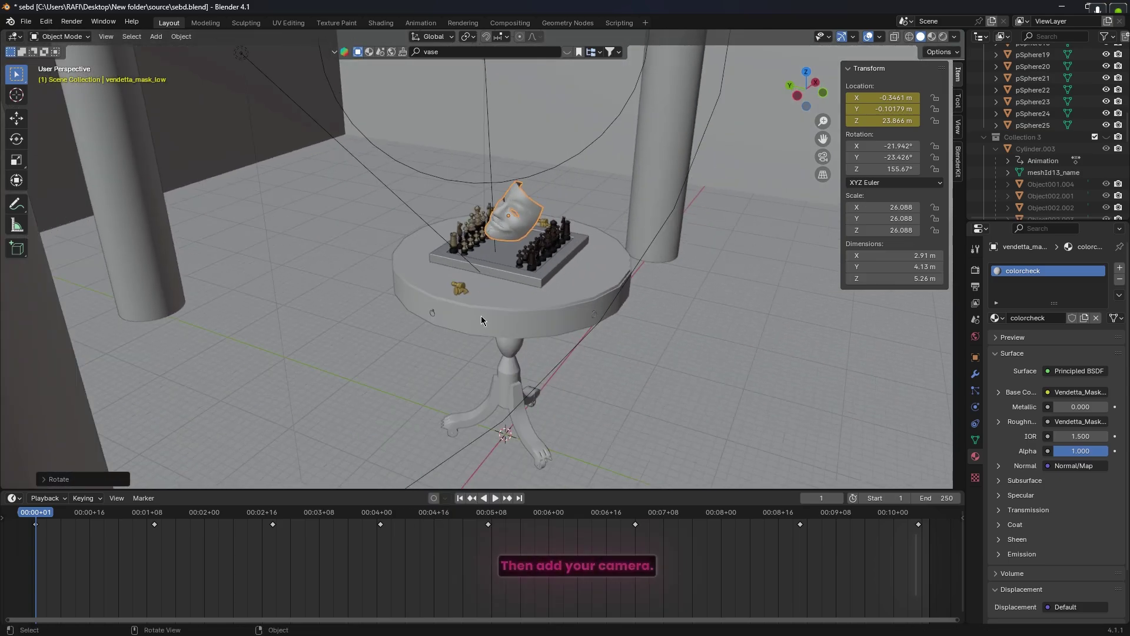
key(shift+a)
mouse_move(451, 323)
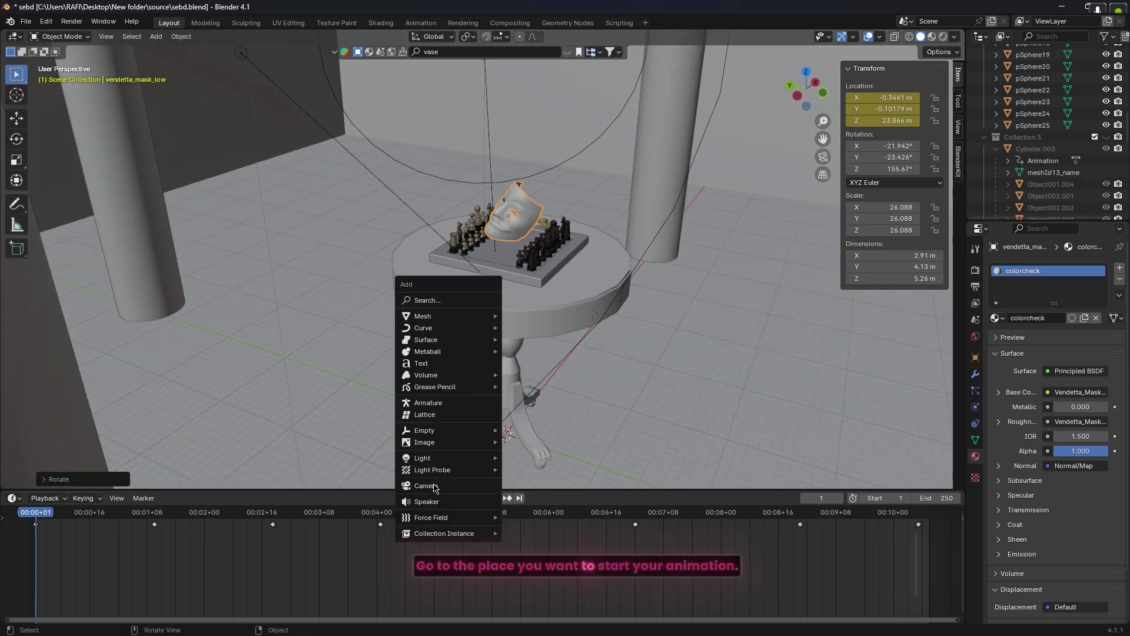
click(427, 486)
key(ctrl+alt+KP_0)
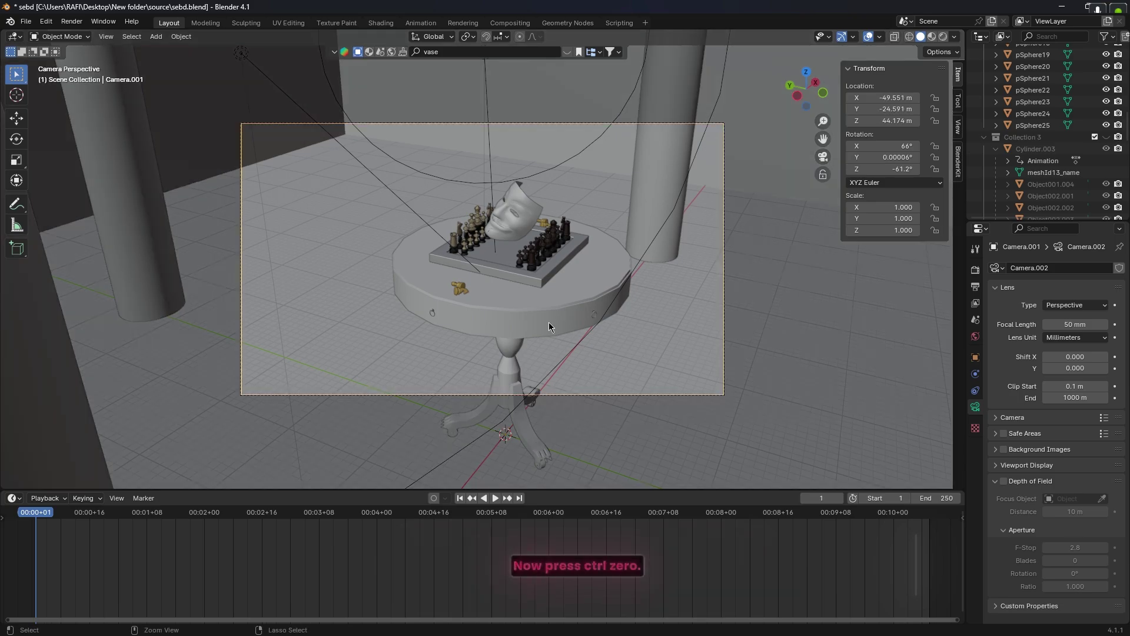
Try raising the camera to about Z 45.69 m and undo the move.
scroll(545, 319, up, 3)
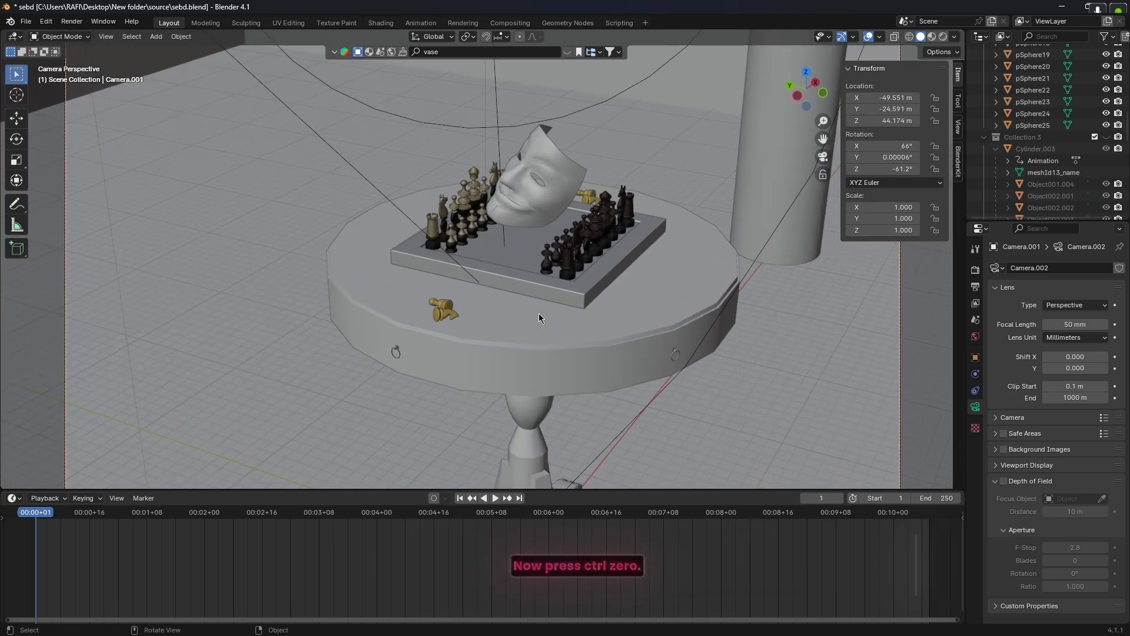
scroll(539, 316, up, 2)
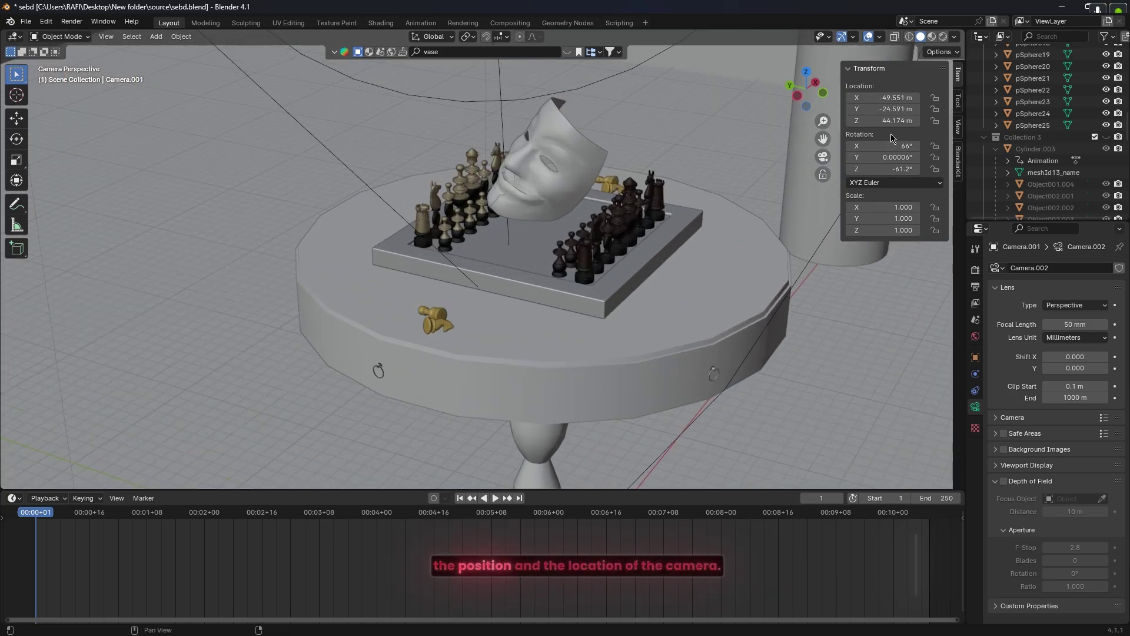
drag(883, 121, 900, 120)
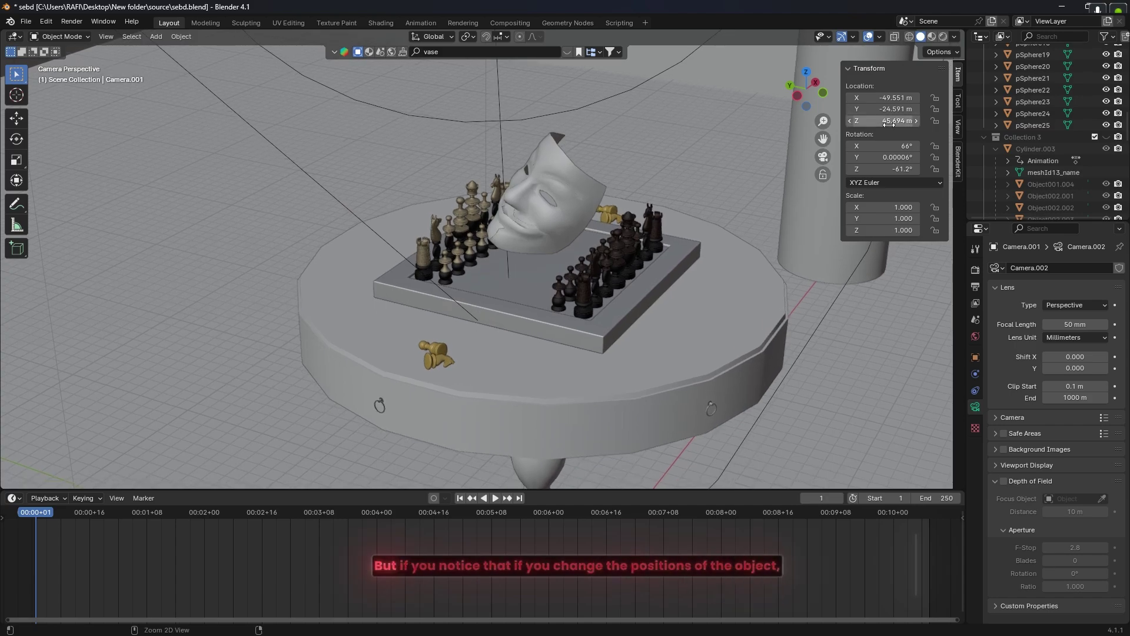
key(ctrl+z)
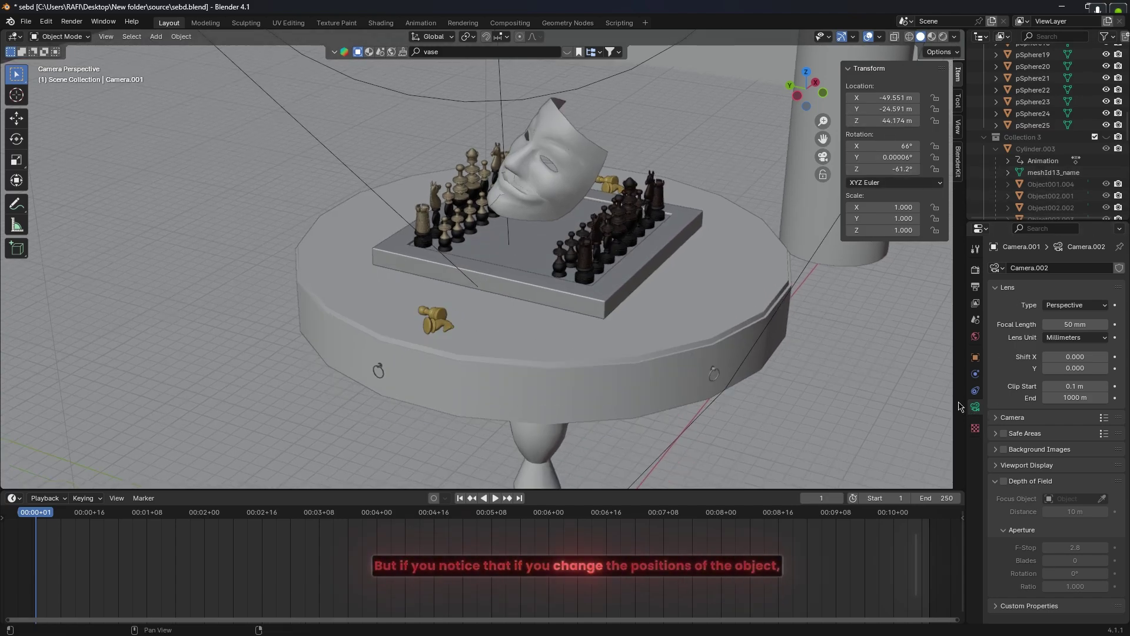
Leave the camera view and add a Plain Axes empty at the world origin.
scroll(657, 349, down, 4)
middle_drag(627, 332, 496, 306)
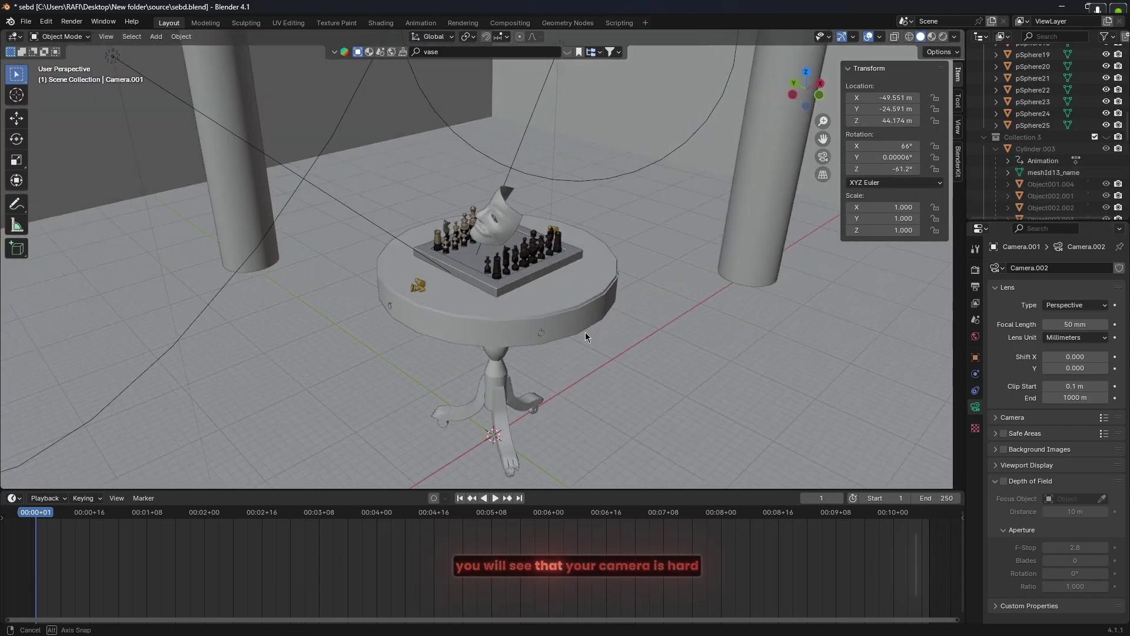
key(shift+a)
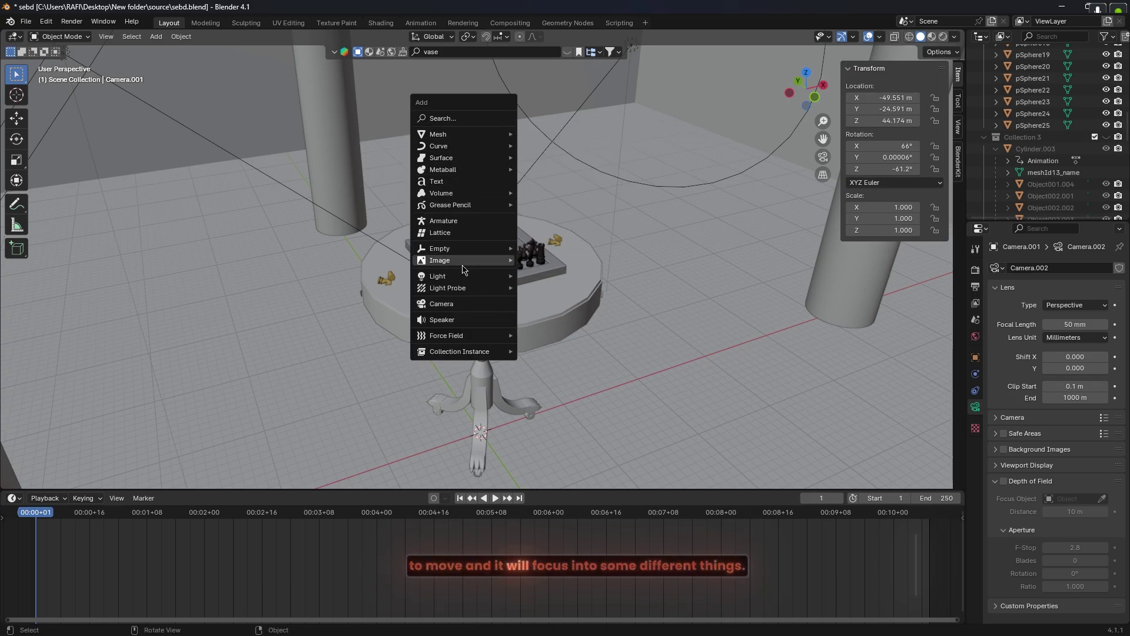
mouse_move(462, 134)
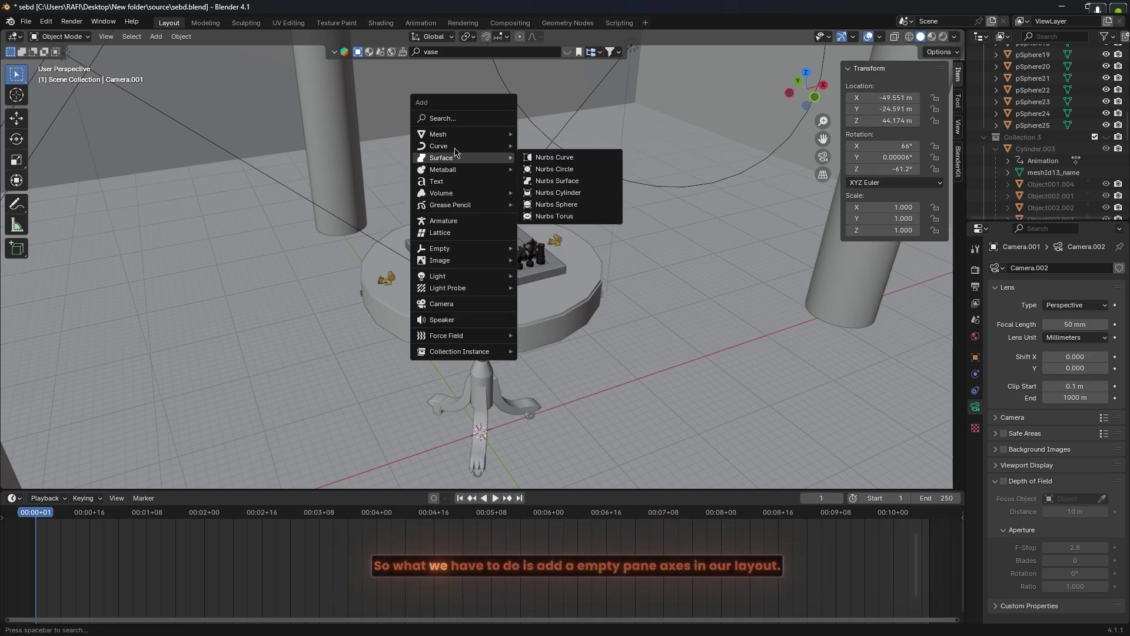
mouse_move(452, 247)
click(559, 252)
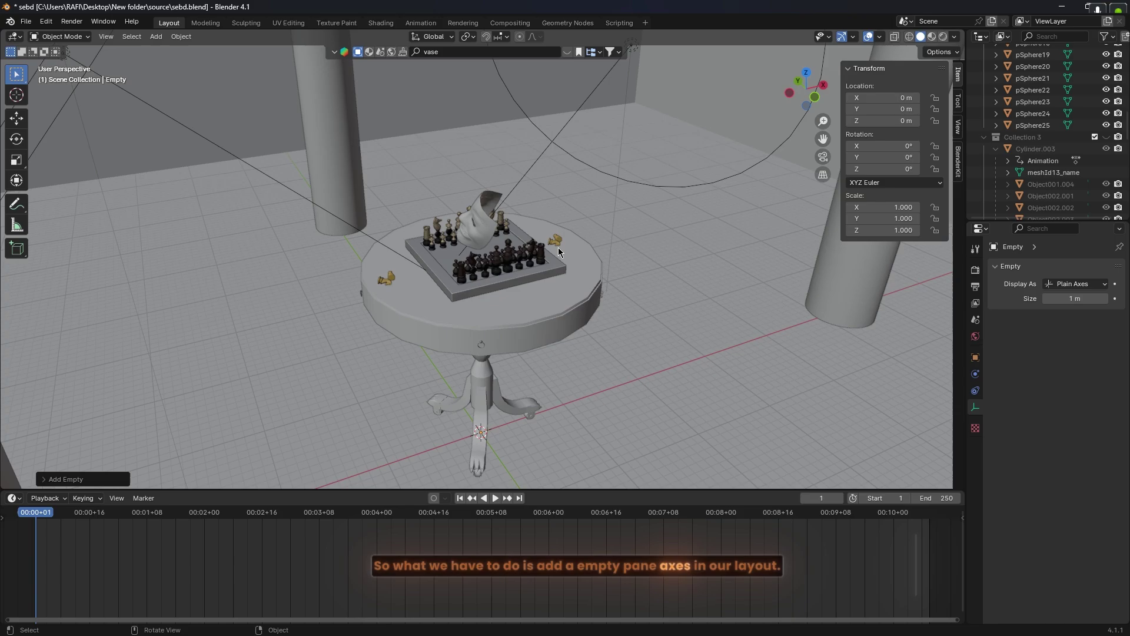
Scale the empty to about 19.65 so it spans the table and raise it to about Z 19.08 m.
key(z)
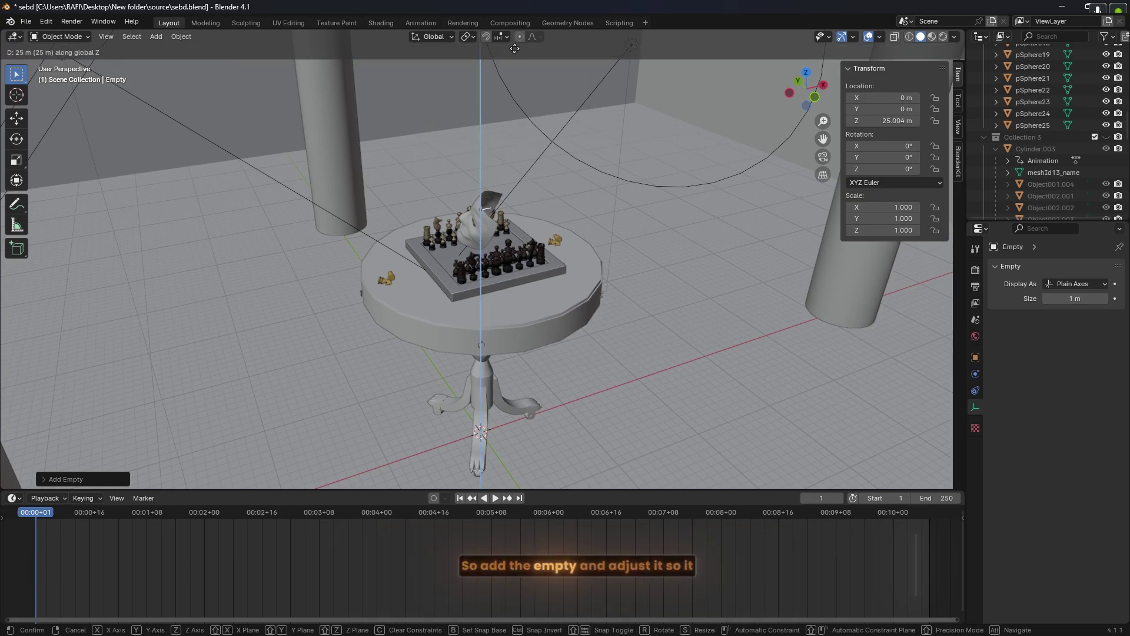
click(513, 125)
key(s)
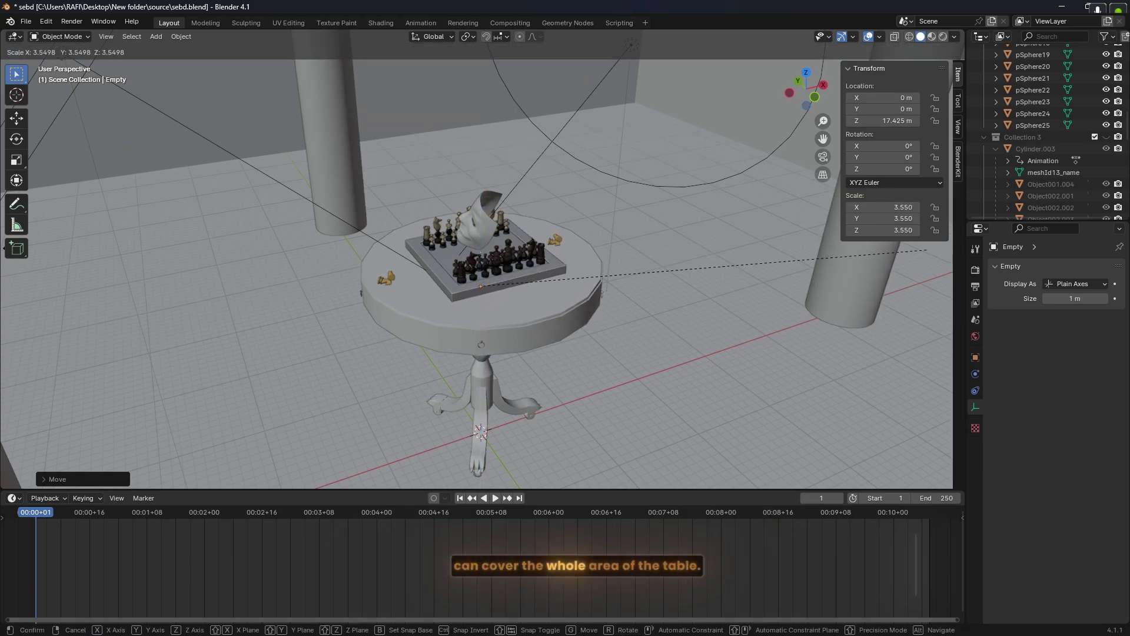
click(160, 244)
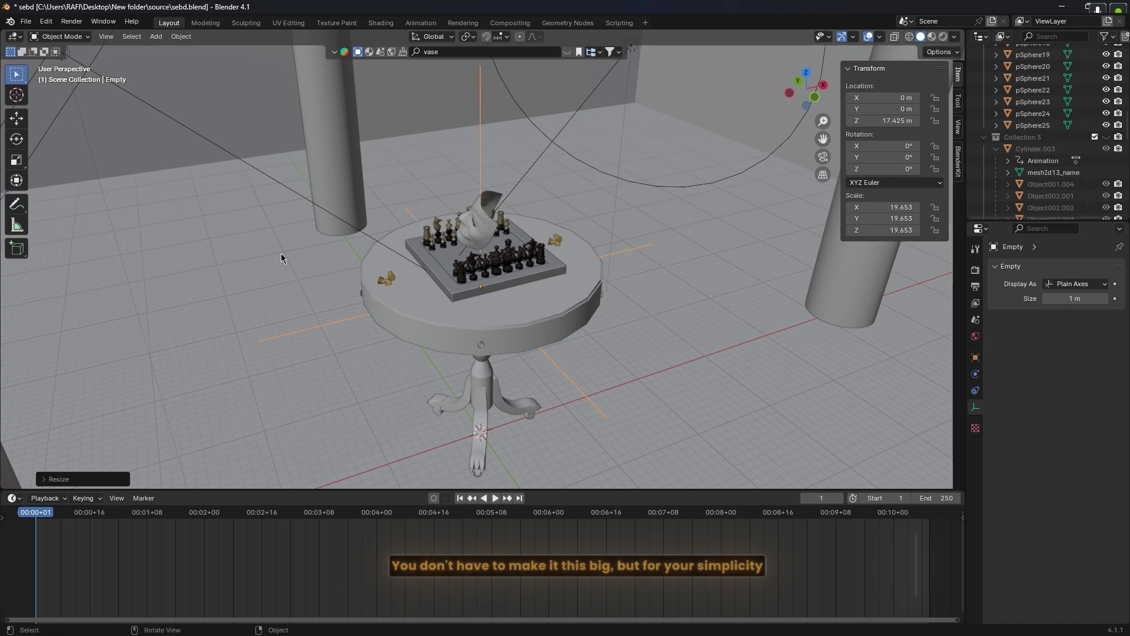
key(g)
key(z)
click(275, 238)
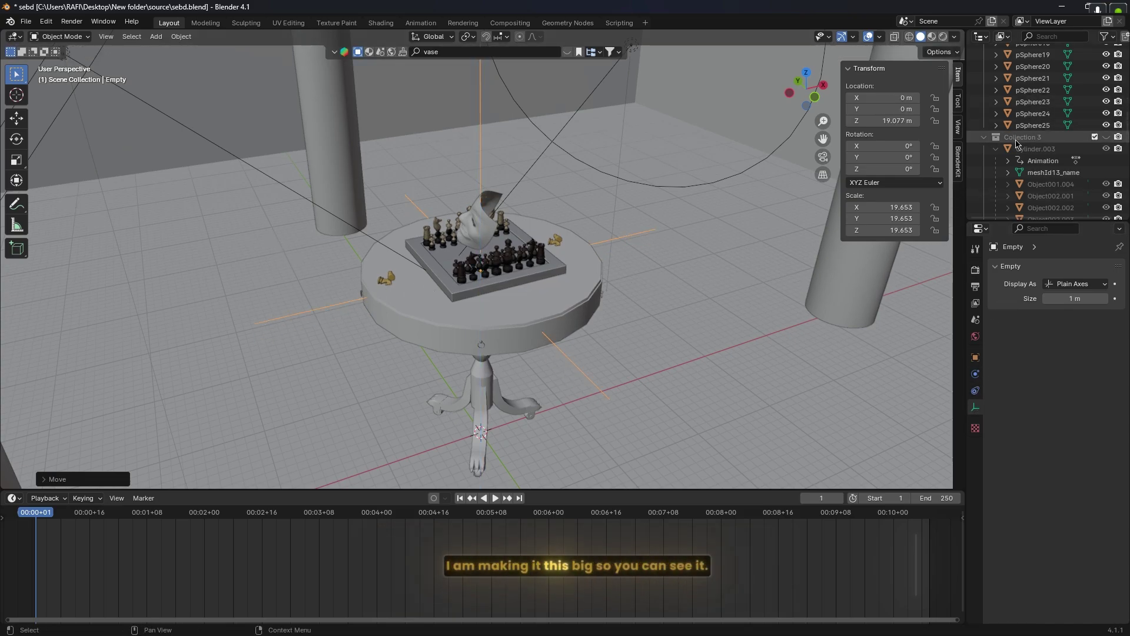
Add a Track To constraint to the new camera with the Empty as its target.
scroll(515, 253, down, 5)
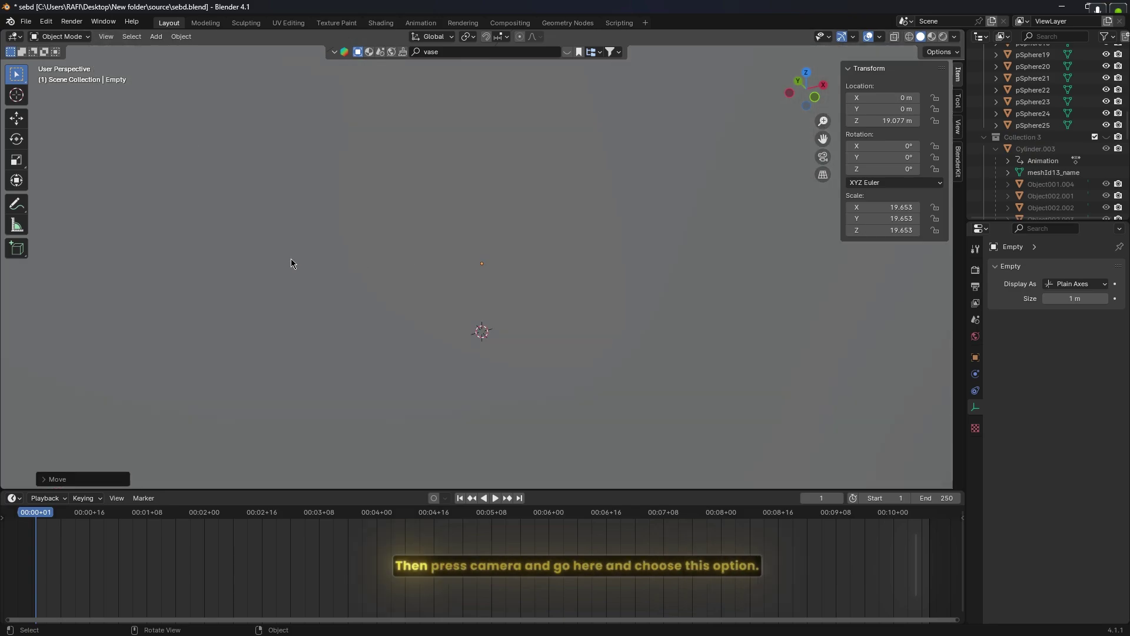
scroll(282, 262, up, 2)
click(92, 252)
click(975, 374)
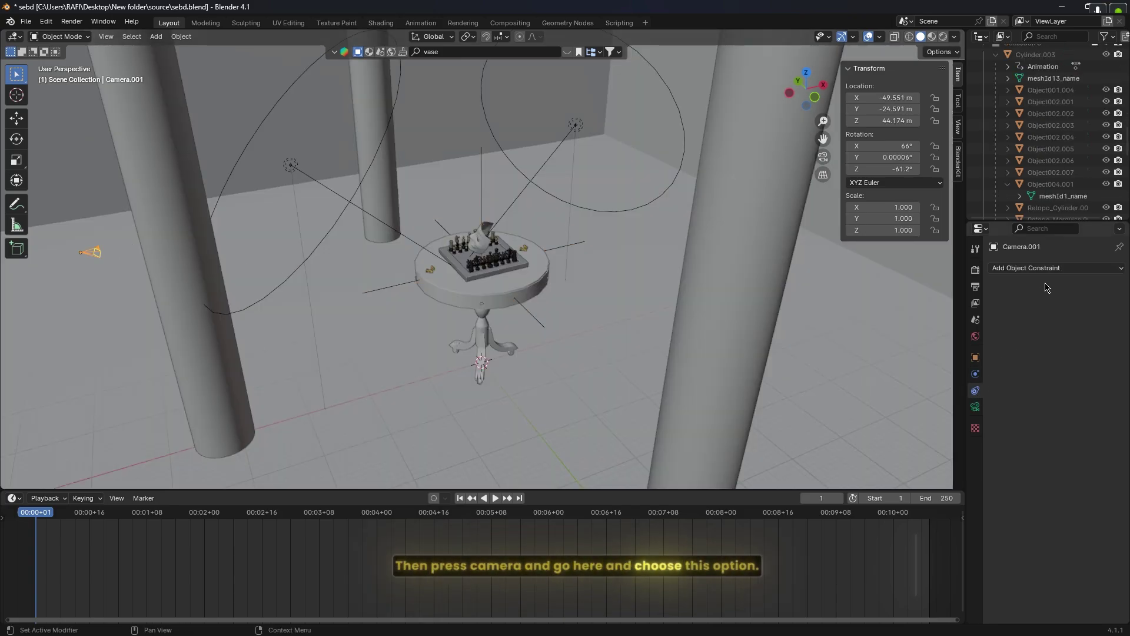
click(1047, 269)
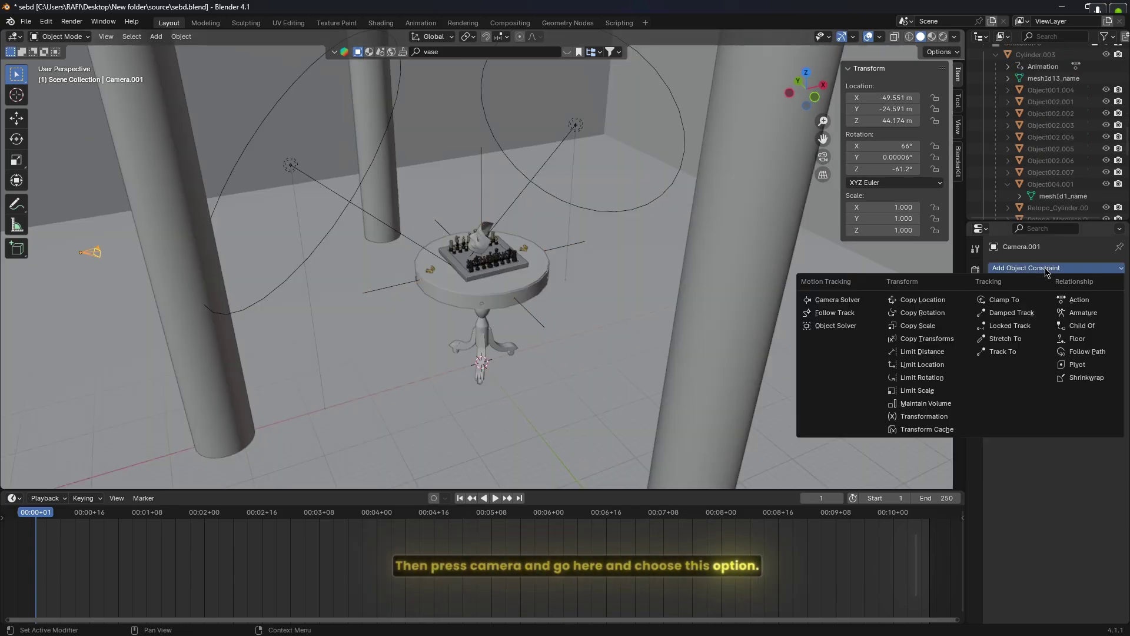
click(1012, 352)
click(1103, 305)
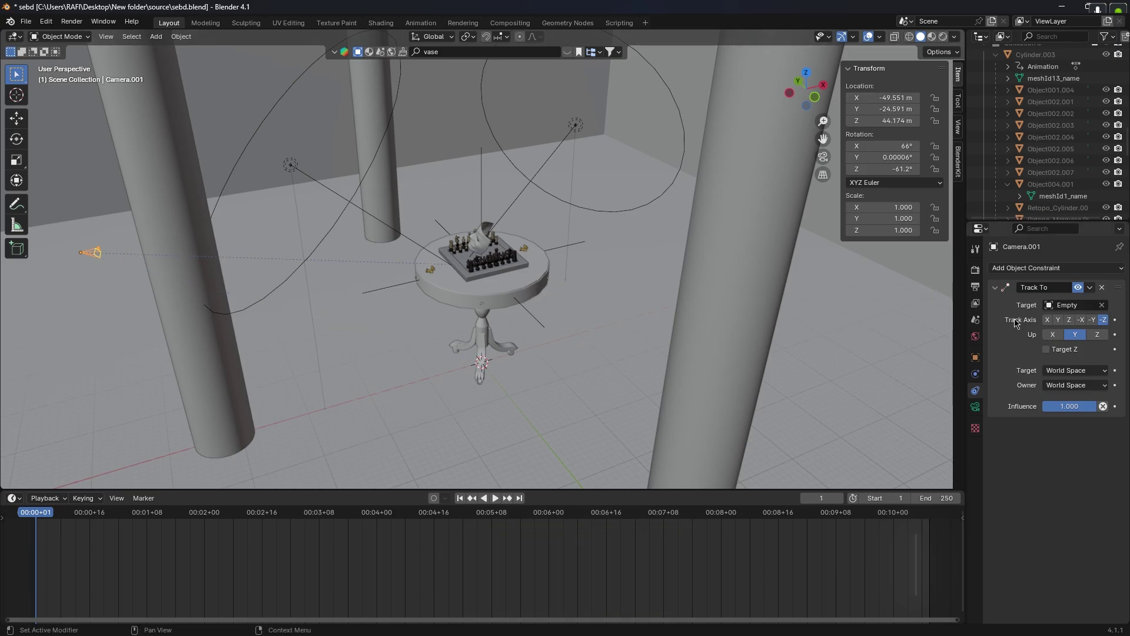
Move the camera to X -76.051 m, Y -21.171 m, Z 63.084 m in camera view and keyframe it at frame 1.
key(KP_0)
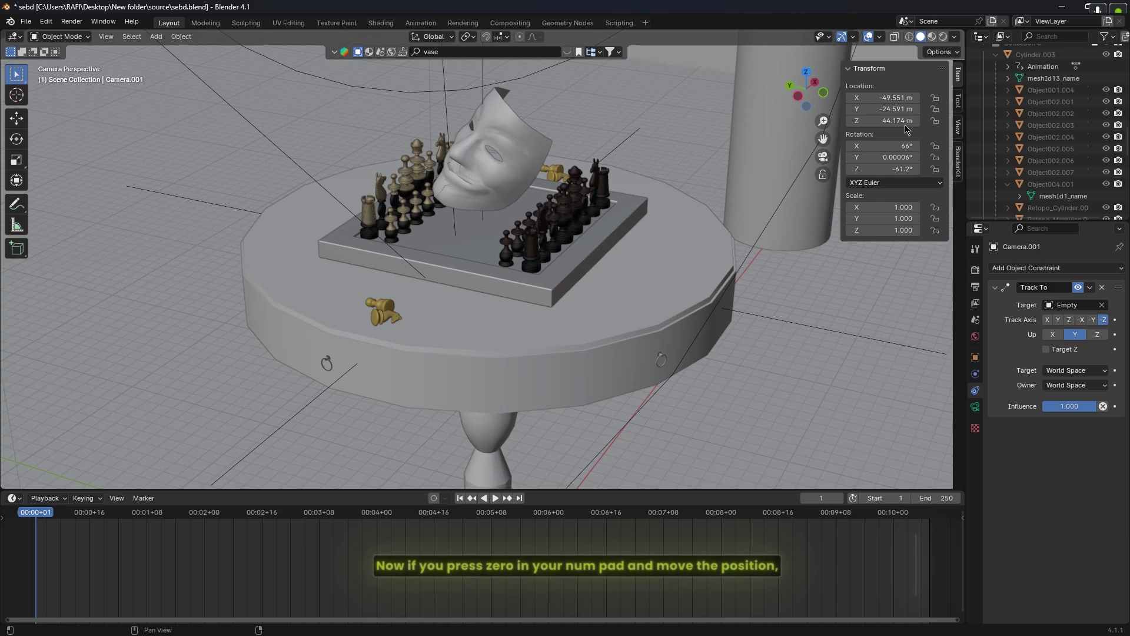
drag(883, 121, 870, 98)
drag(882, 121, 936, 121)
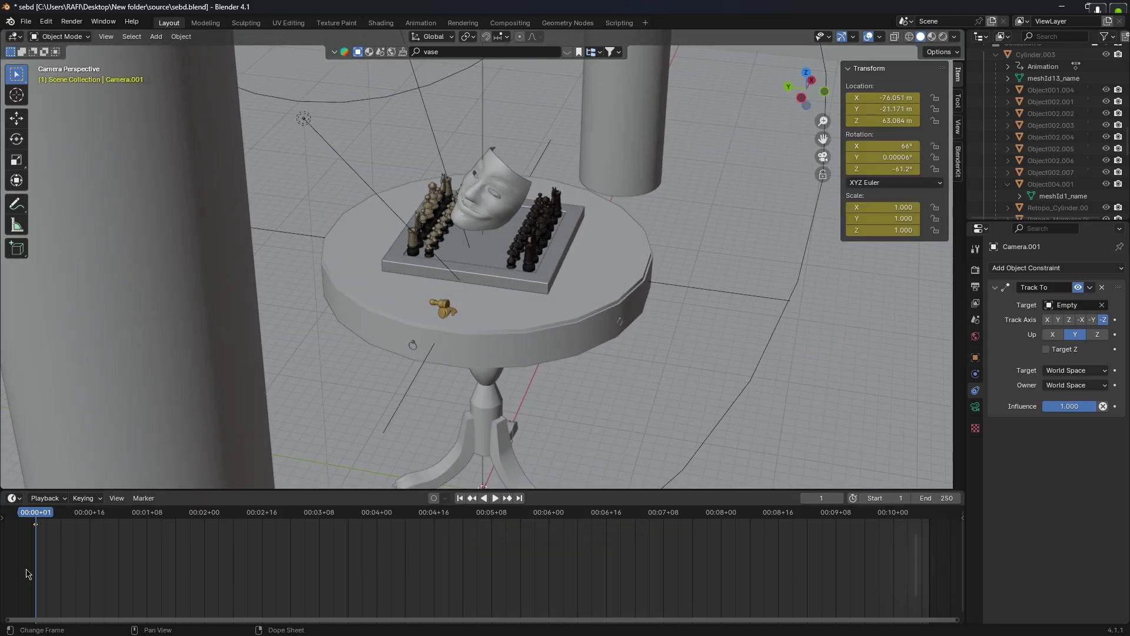
Move the camera to new positions around the table farther along the timeline, insert keyframes for them and preview the motion.
drag(38, 516, 259, 520)
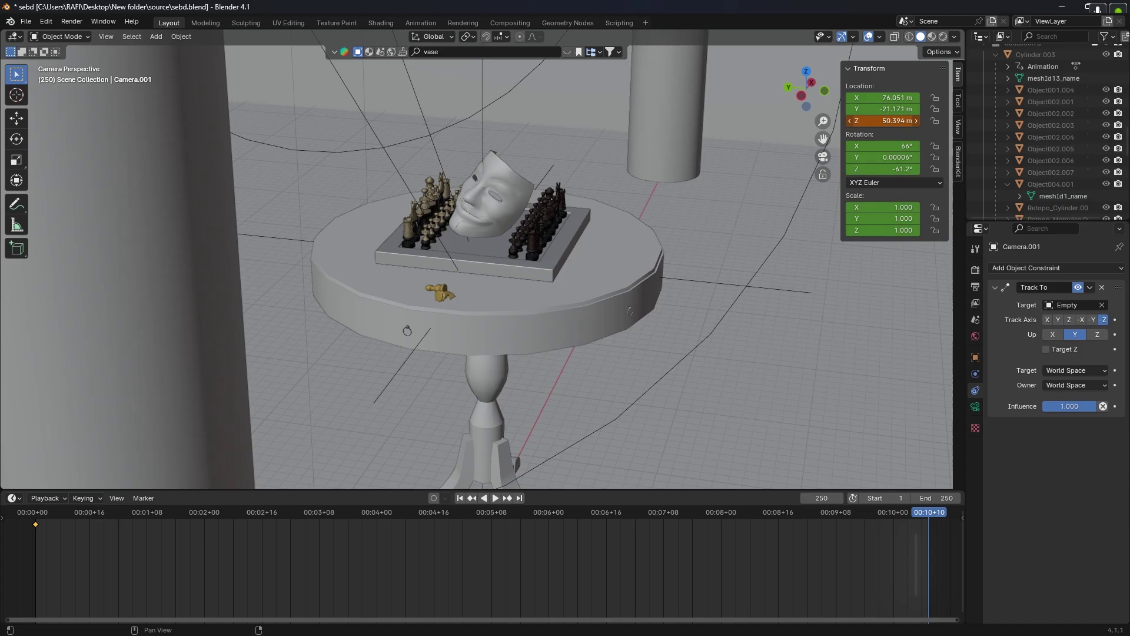
key(shift+Left)
key(space)
drag(888, 109, 857, 110)
right_click(870, 109)
click(867, 105)
drag(100, 512, 35, 512)
key(space)
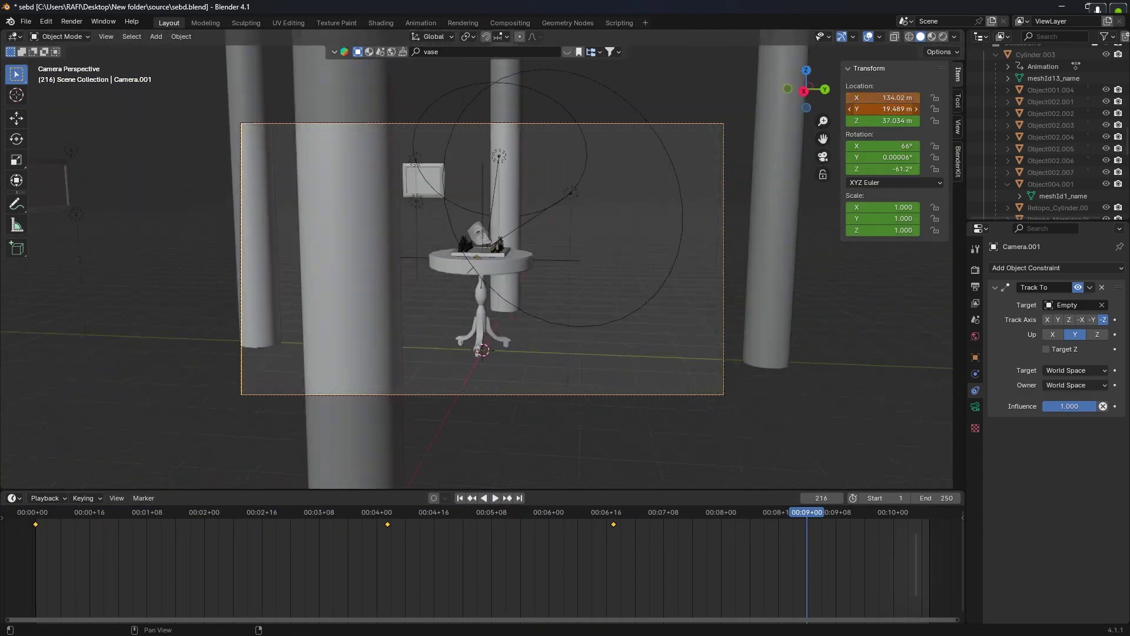
Play the camera animation from the start and adjust the camera's X location at frame 216.
drag(936, 514, 24, 515)
key(space)
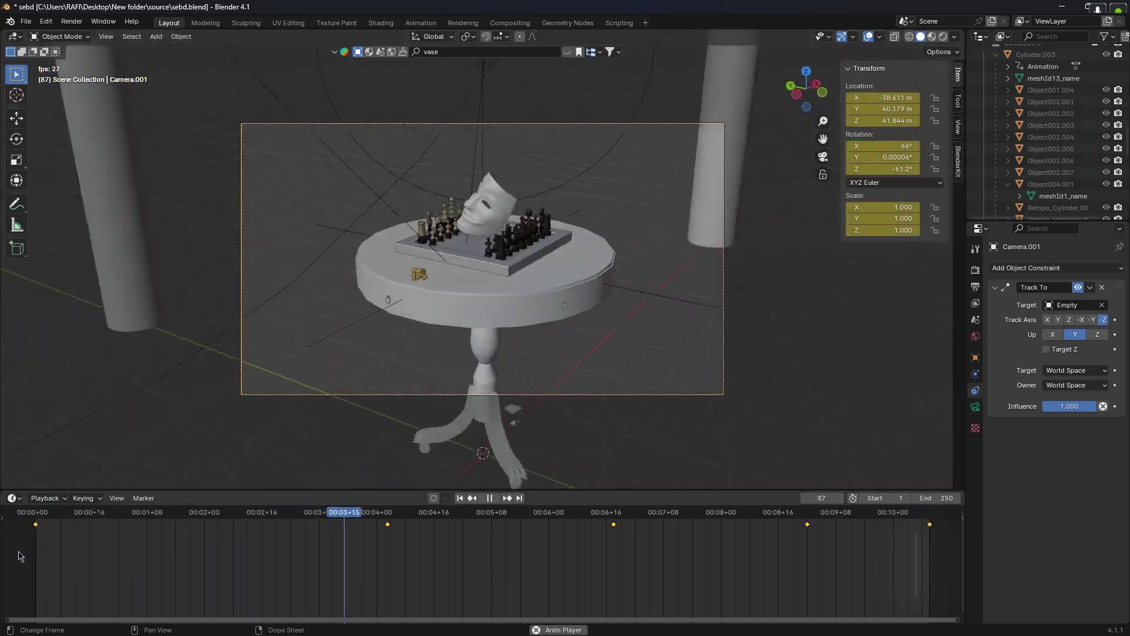
key(space)
drag(788, 513, 807, 513)
drag(883, 97, 895, 98)
drag(807, 514, 699, 519)
Select the pillar Cylinder.001 near the camera's path and clear the keyframes from its location.
click(915, 294)
key(g)
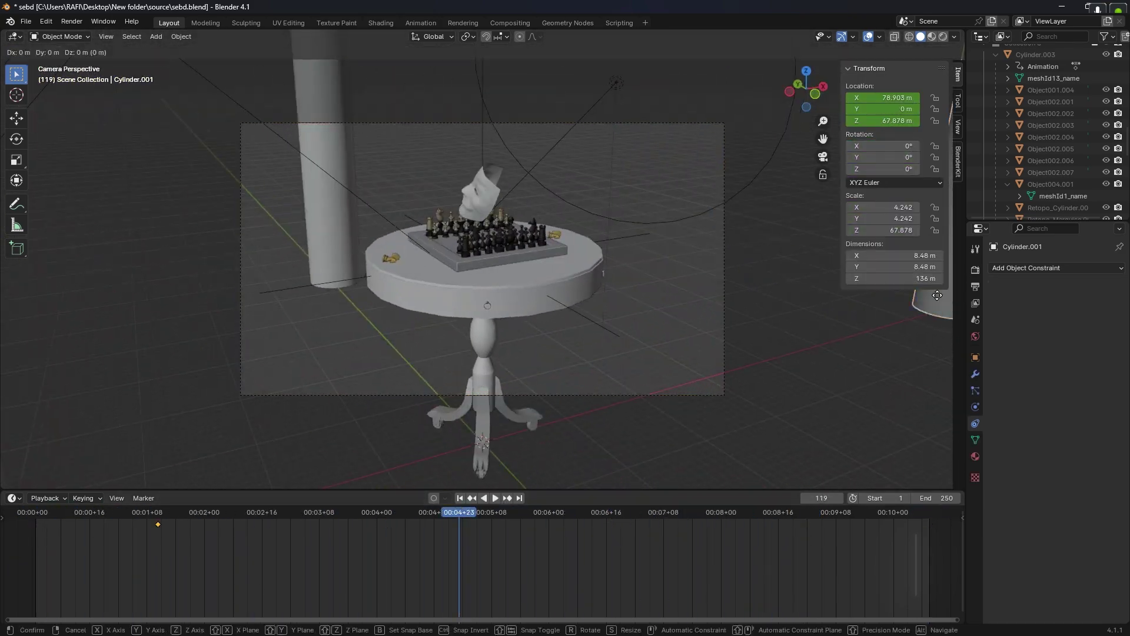
click(803, 359)
middle_drag(803, 358, 671, 338)
scroll(671, 338, down, 4)
right_click(876, 109)
click(842, 142)
right_click(868, 109)
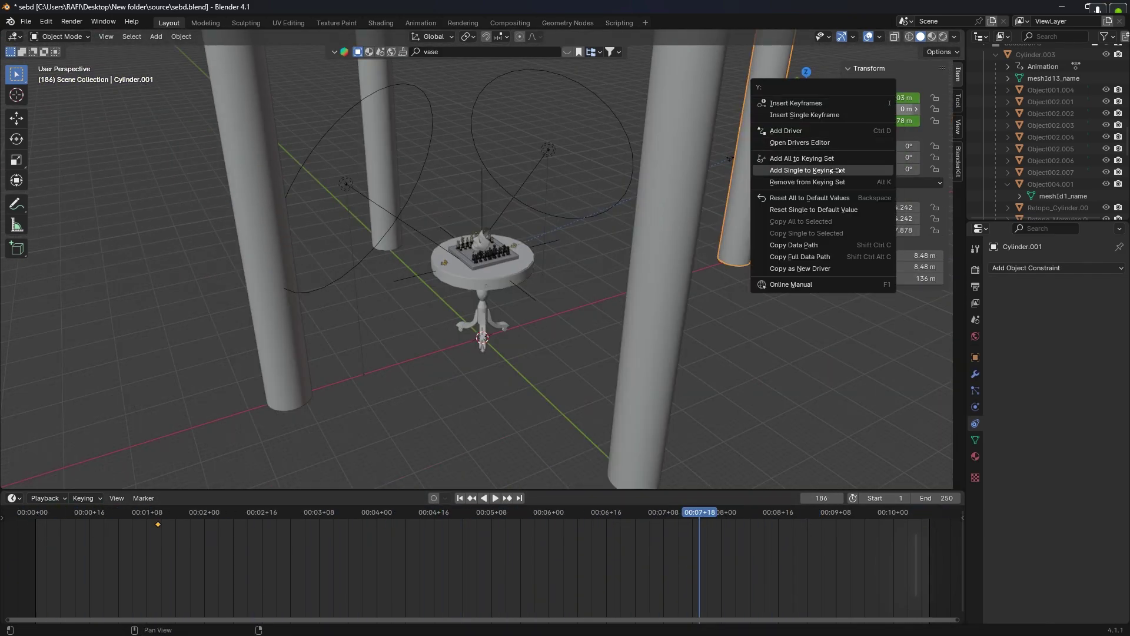
click(846, 182)
right_click(876, 110)
right_click(871, 98)
click(848, 130)
right_click(874, 121)
click(851, 153)
Reposition the pillar along the X axis and adjust its placement through the camera view at an earlier frame.
key(g)
key(x)
click(708, 267)
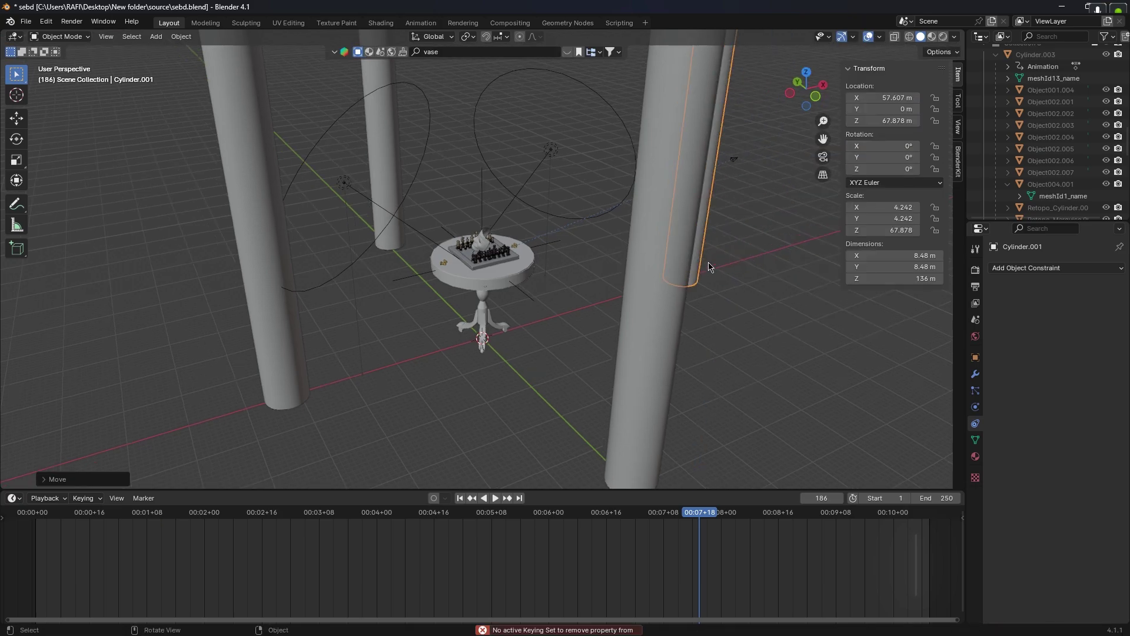
key(KP_0)
drag(689, 514, 86, 518)
key(g)
key(x)
click(763, 370)
key(g)
key(x)
click(1021, 264)
Change the handle type of the camera's keyframes and play the animation.
click(563, 294)
click(36, 524)
right_click(36, 525)
click(161, 533)
key(space)
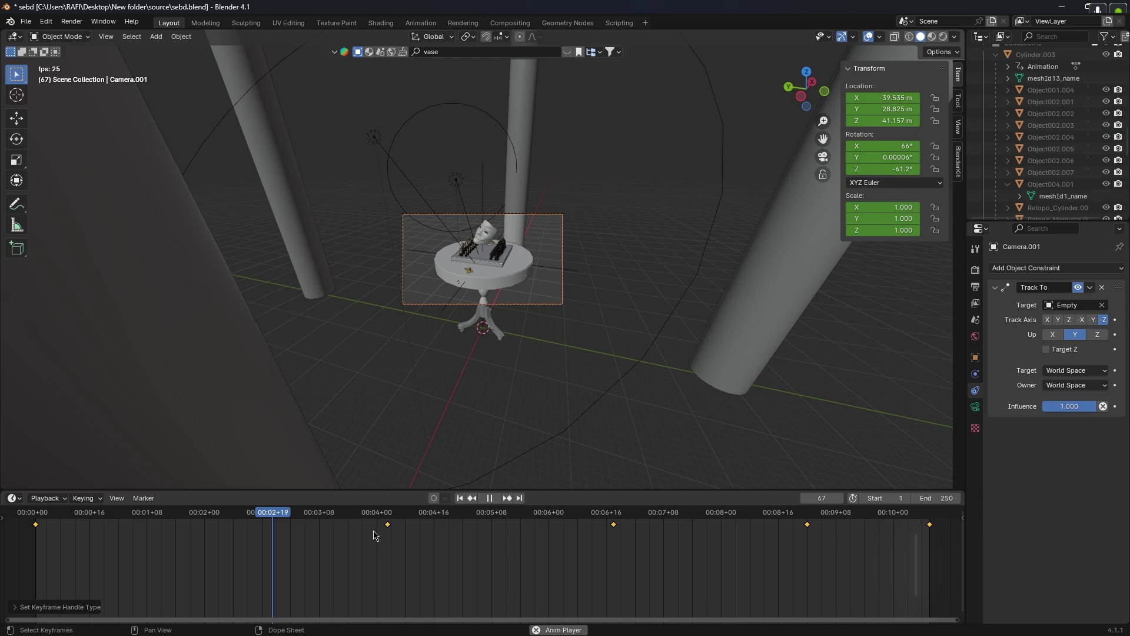
key(space)
Shift the camera's second and third keyframes earlier, to about 00:03+08 and 00:06+00, and play from the start.
right_click(386, 525)
click(444, 530)
drag(387, 524, 320, 524)
drag(613, 524, 548, 525)
click(36, 515)
key(space)
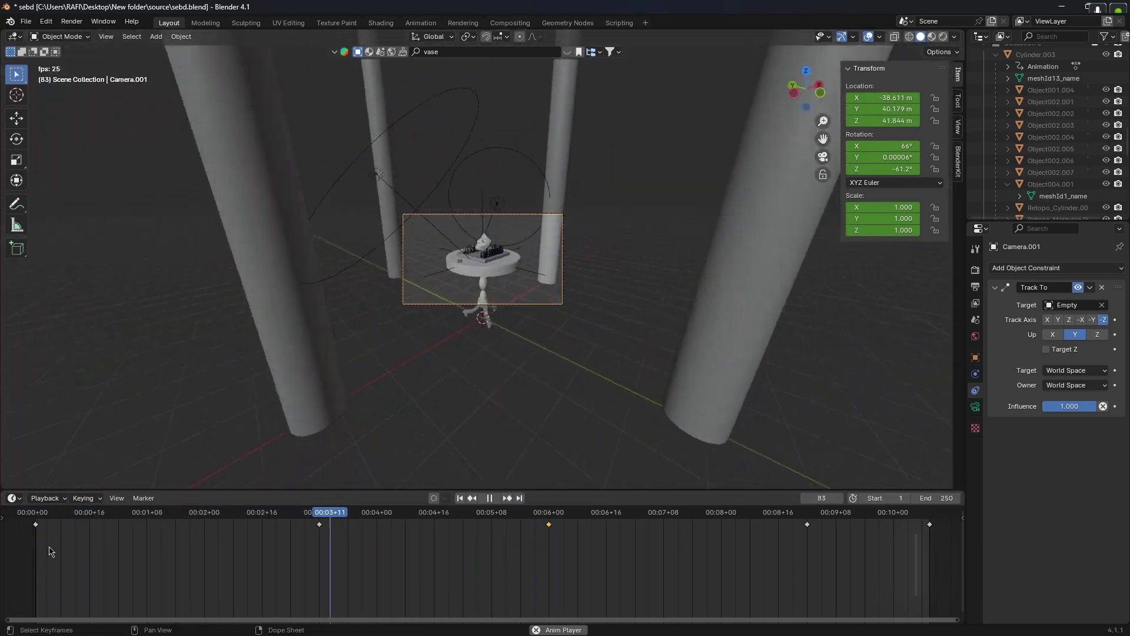
Replay the animation through the camera from frame 1 with the table enlarged, stopping where a pillar blocks the view.
key(space)
click(35, 514)
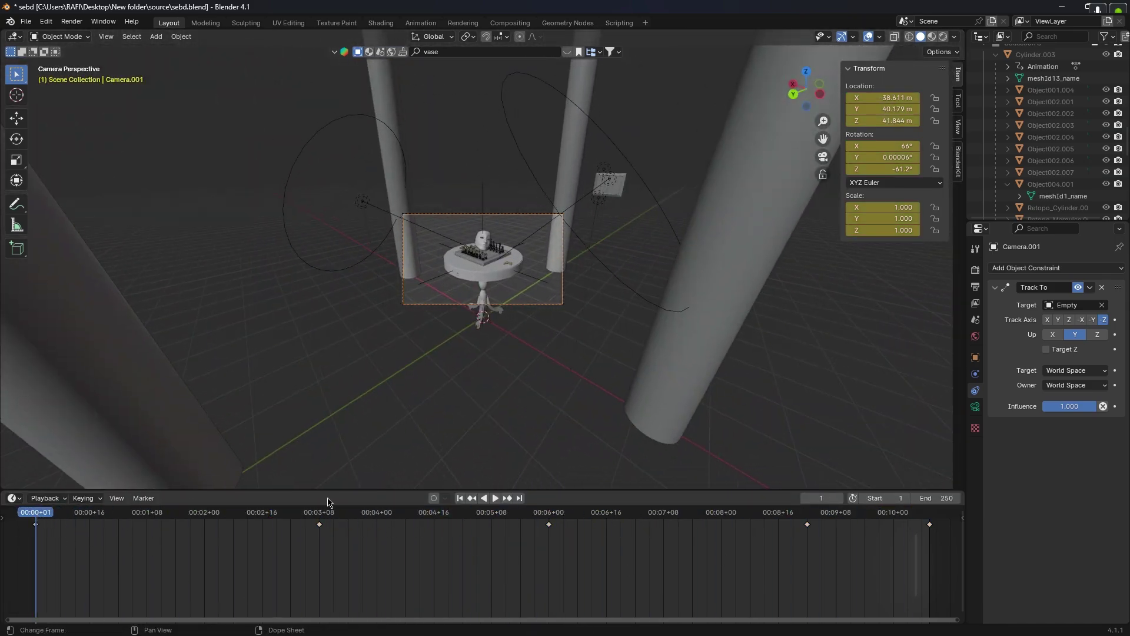
scroll(474, 238, up, 8)
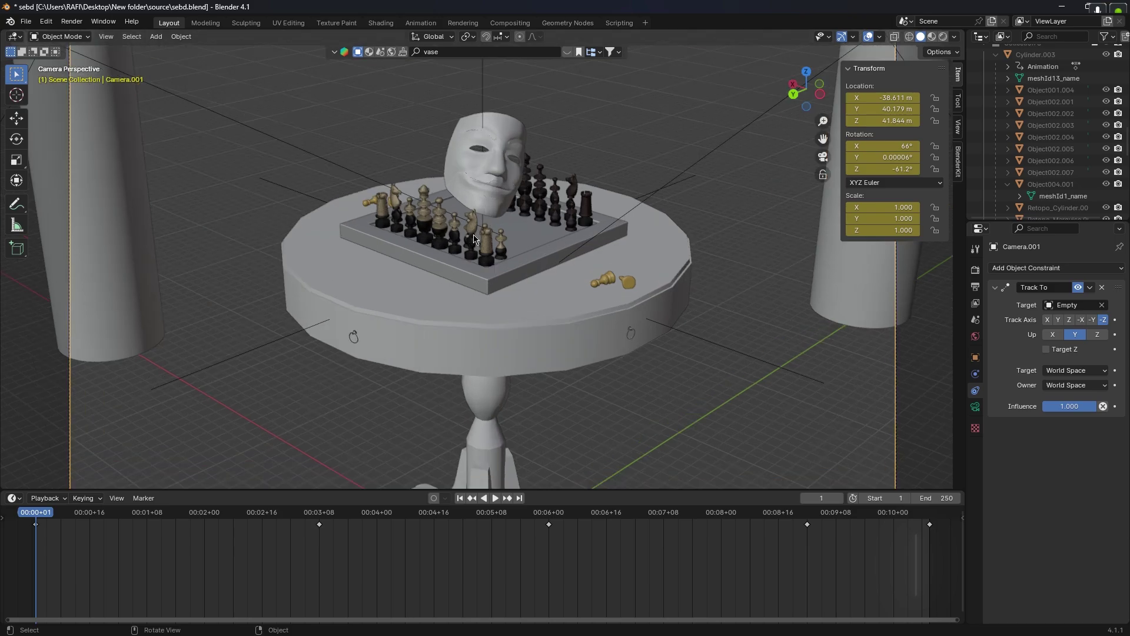
scroll(474, 238, up, 2)
key(space)
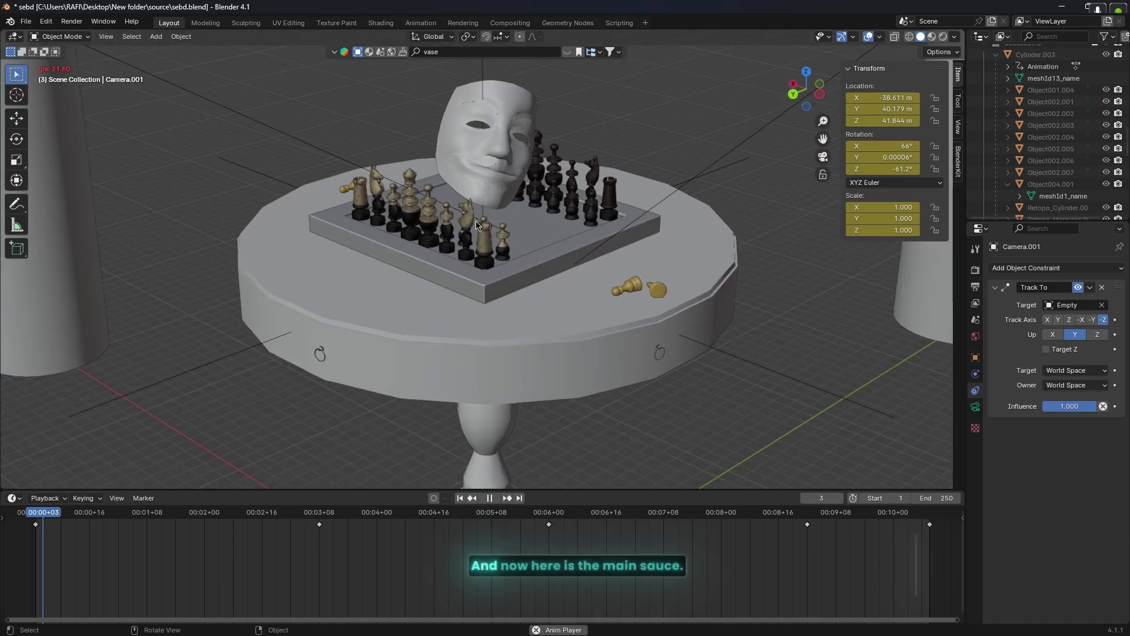
key(space)
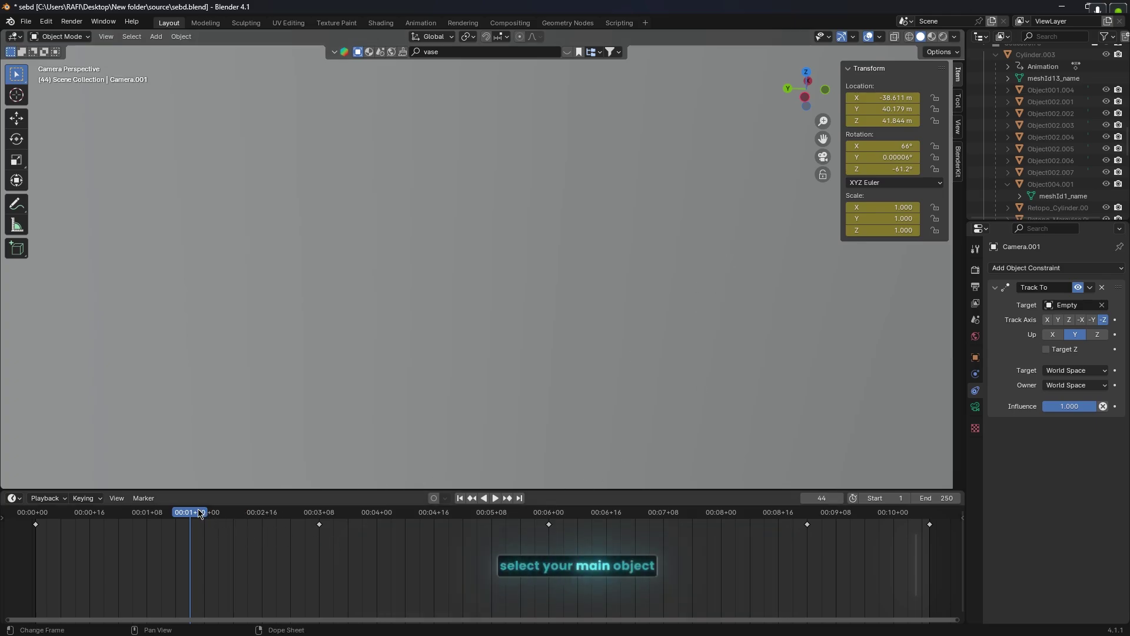
Select vendetta_mask_low at frame 39, while the pillar blocks the camera, and keyframe its location.
mouse_move(189, 517)
mouse_down()
mouse_move(164, 521)
mouse_move(175, 520)
mouse_up()
click(506, 191)
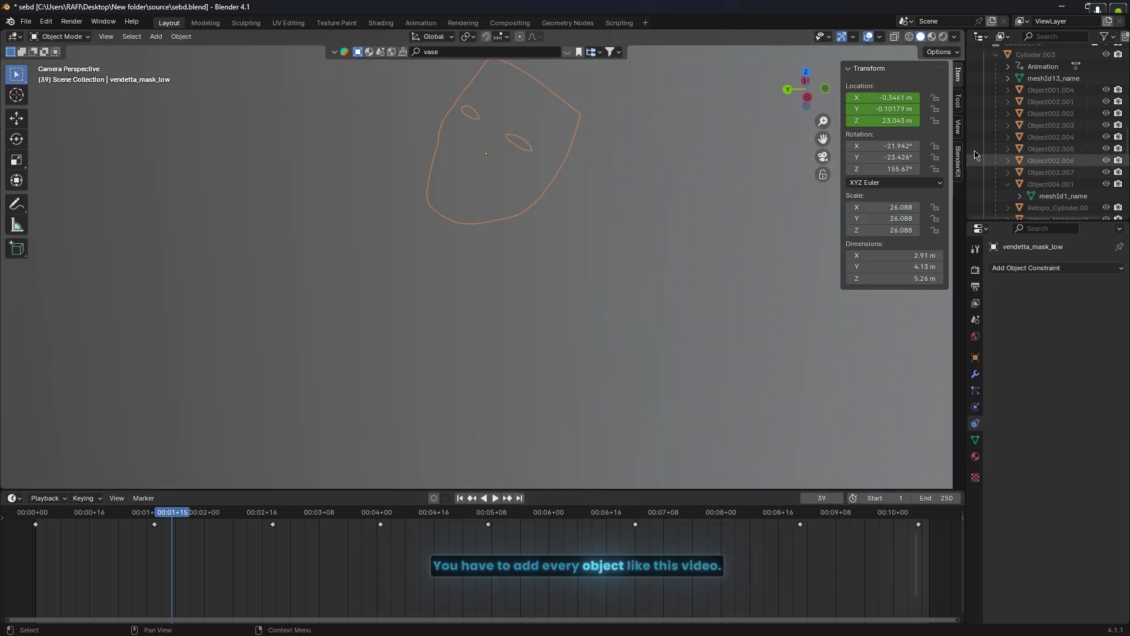
right_click(886, 120)
click(857, 98)
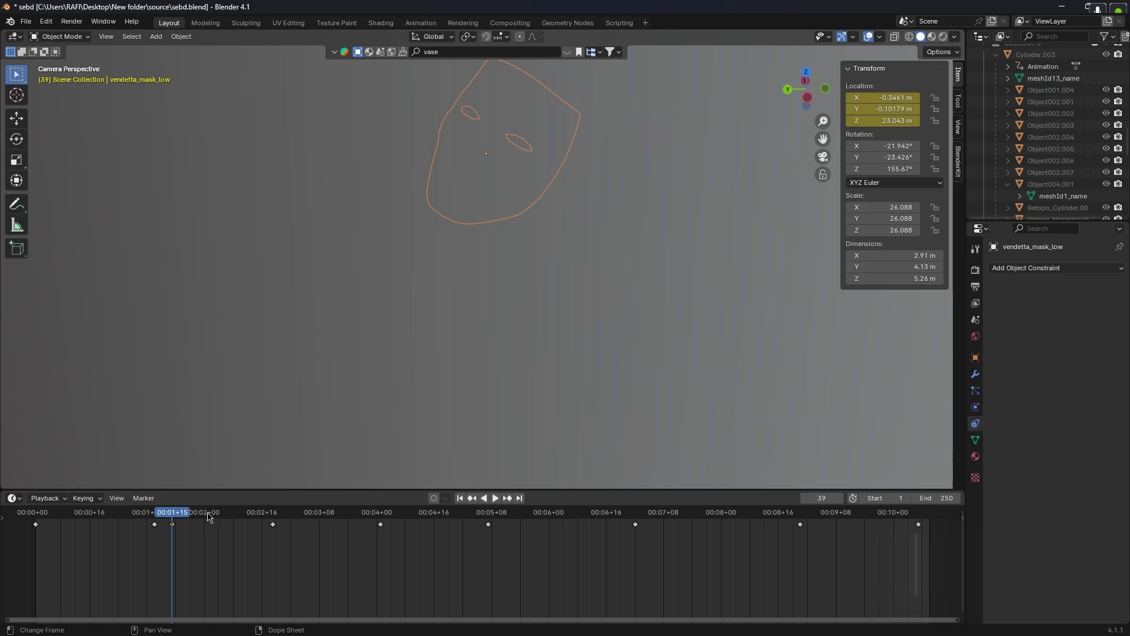
Move the mask far up along Z at frame 40, keyframe its location and delete its later keyframes.
key(space)
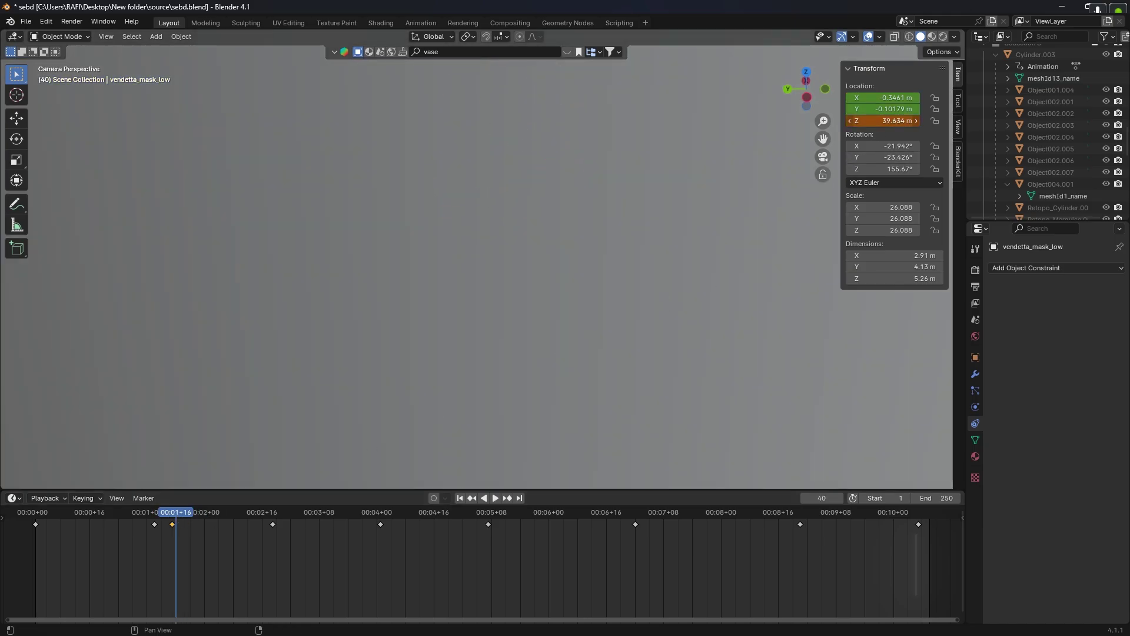
right_click(881, 120)
click(881, 120)
drag(264, 527, 939, 521)
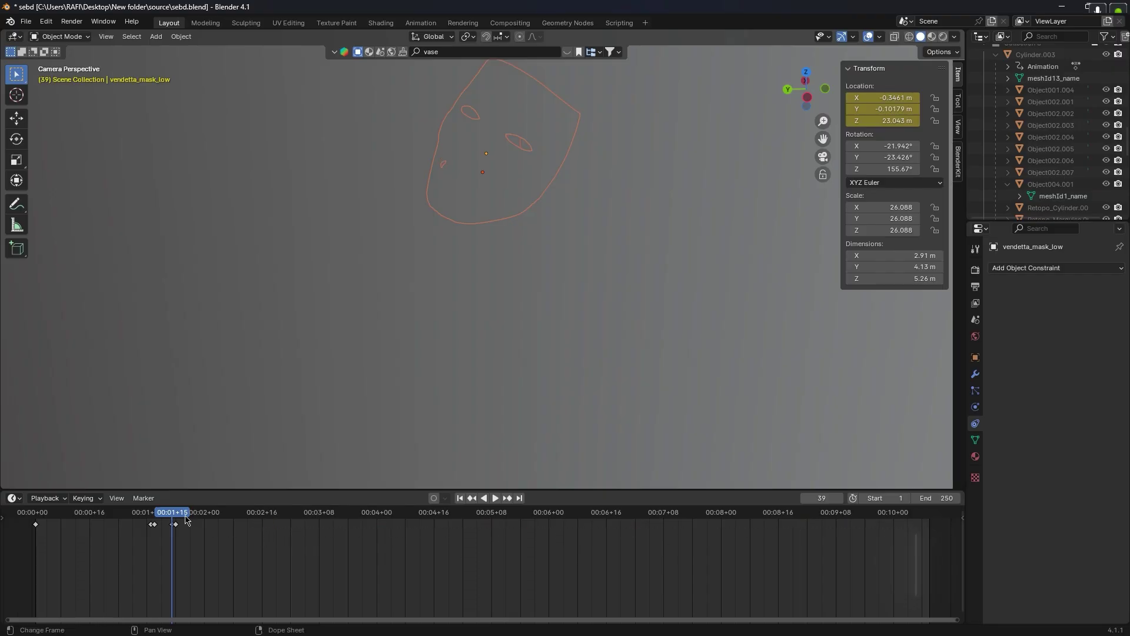
Play on to the next pillar crossing, select the Nubank Credit Card and keyframe its location at frame 124.
key(space)
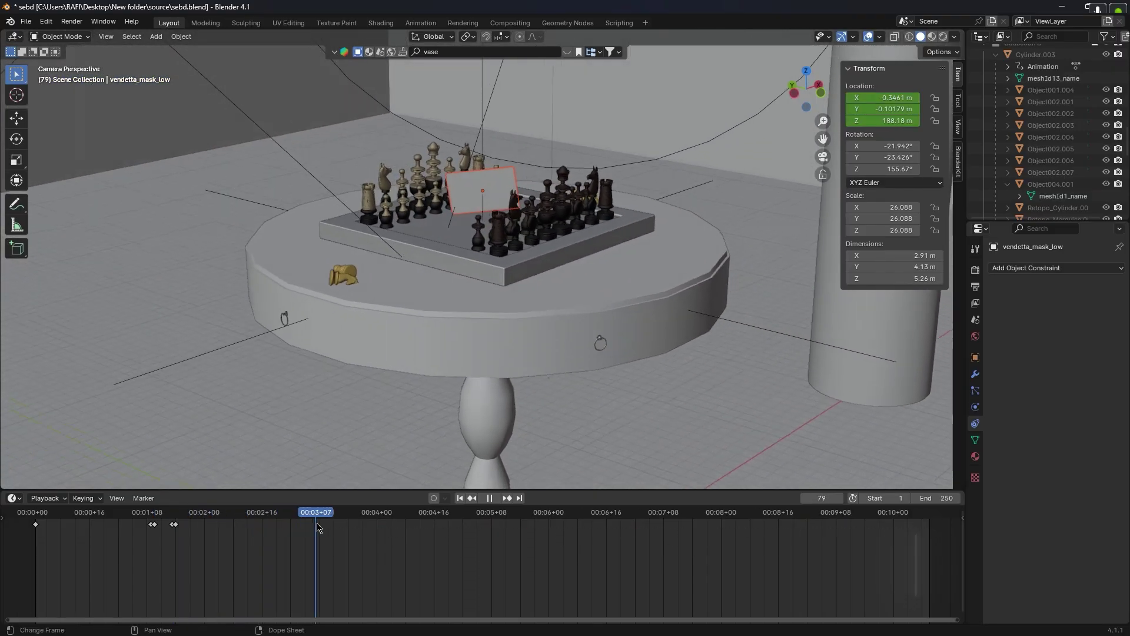
drag(318, 528, 479, 526)
click(476, 200)
key(ctrl+v)
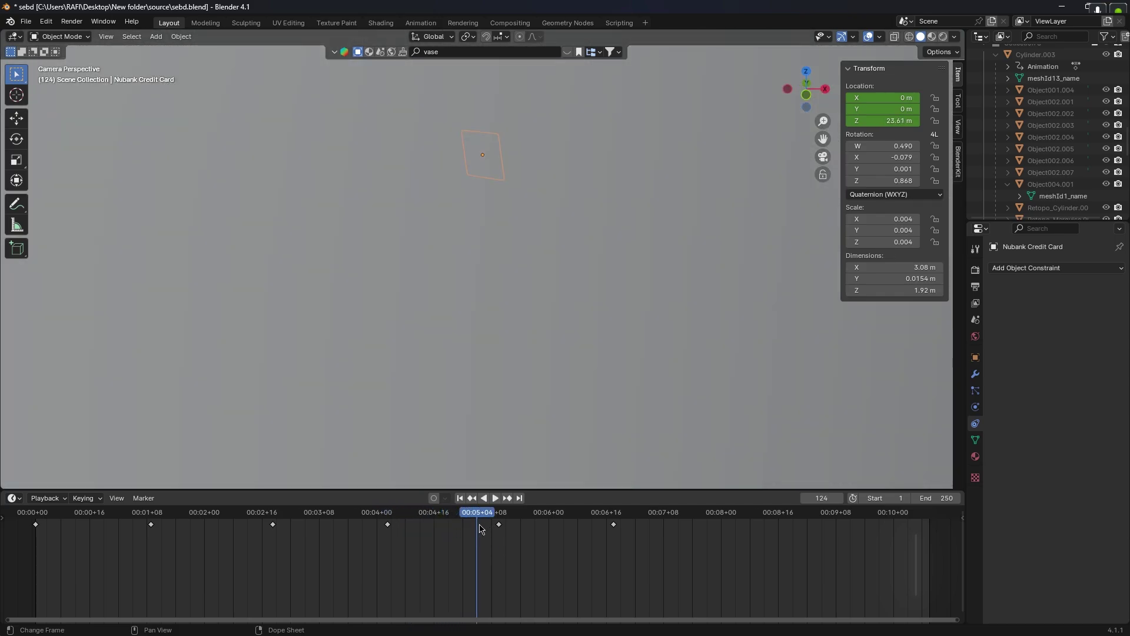
key(i)
Move the credit card to Z -100.73 m at frame 125, keyframe its location and delete its later keyframes.
click(483, 516)
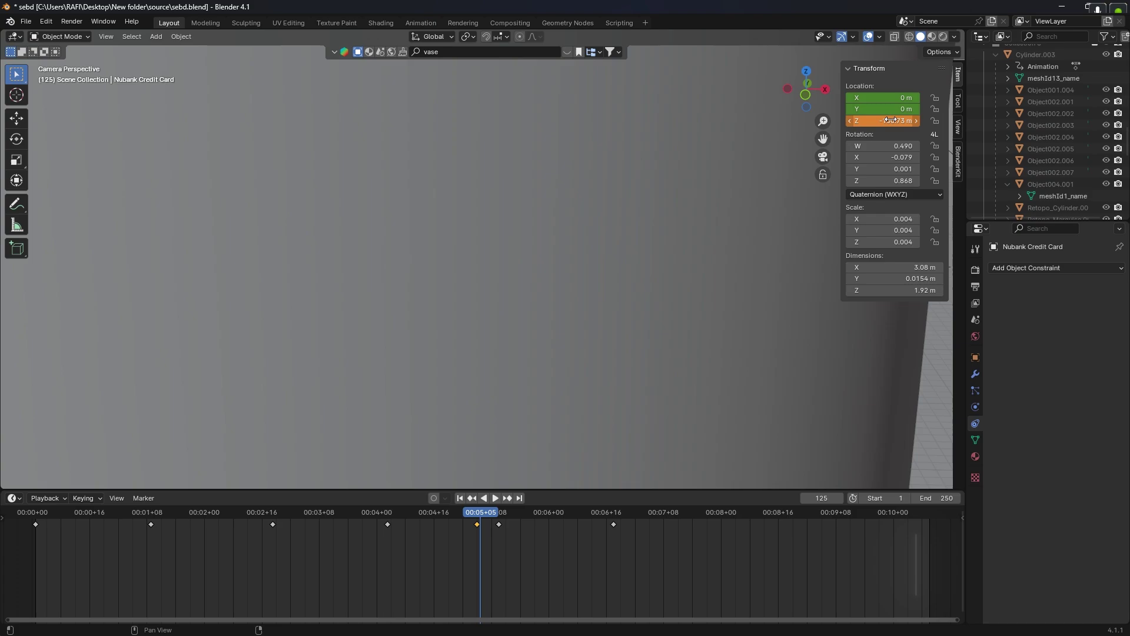
key(i)
drag(497, 540, 932, 507)
key(Delete)
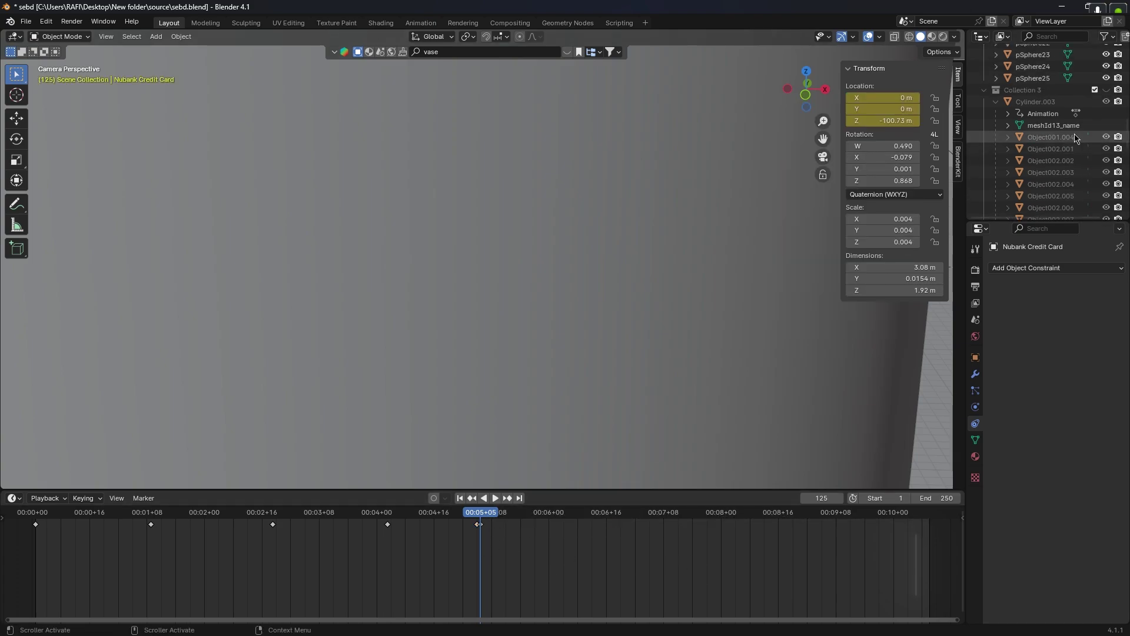
Unhide Collection 3, select the crown Cylinder.003 and keyframe its location shifted along Z at frame 123.
key(alt+h)
key(space)
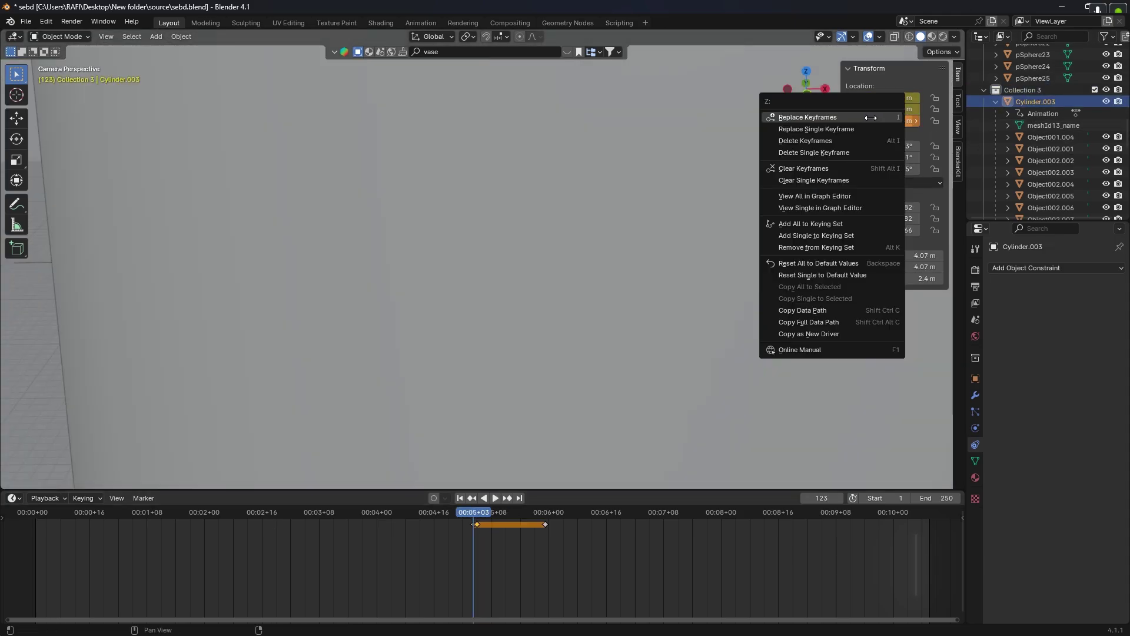
click(875, 117)
Keyframe the crown's vertical floating motion from about 00:06+16 to the end of the timeline, and play and scrub through it.
key(space)
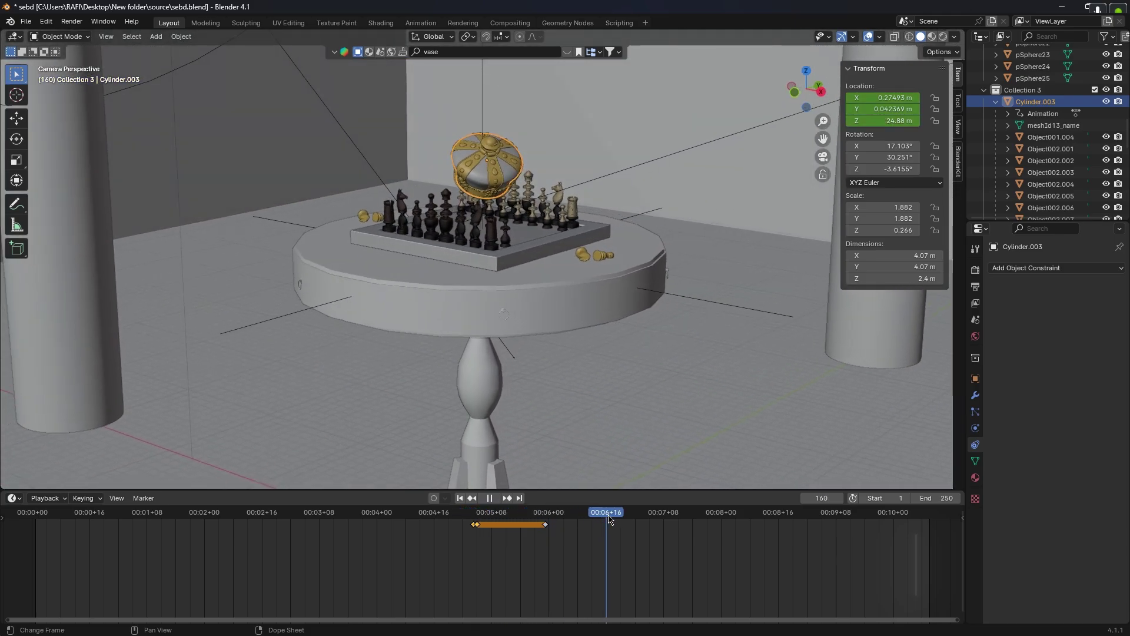
key(space)
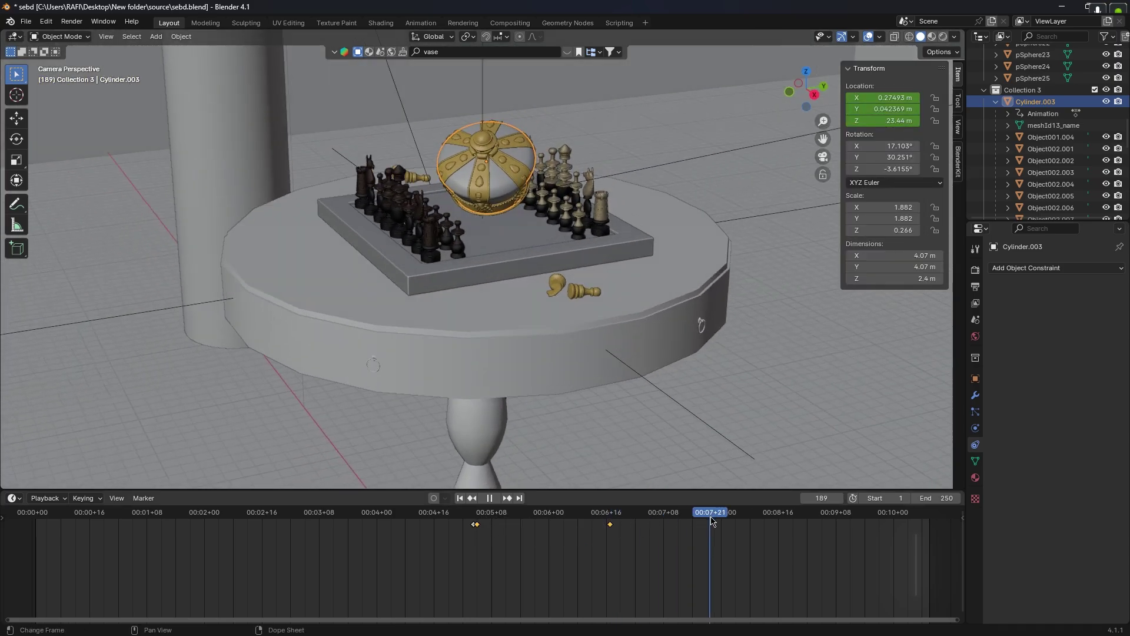
drag(714, 524, 344, 524)
key(space)
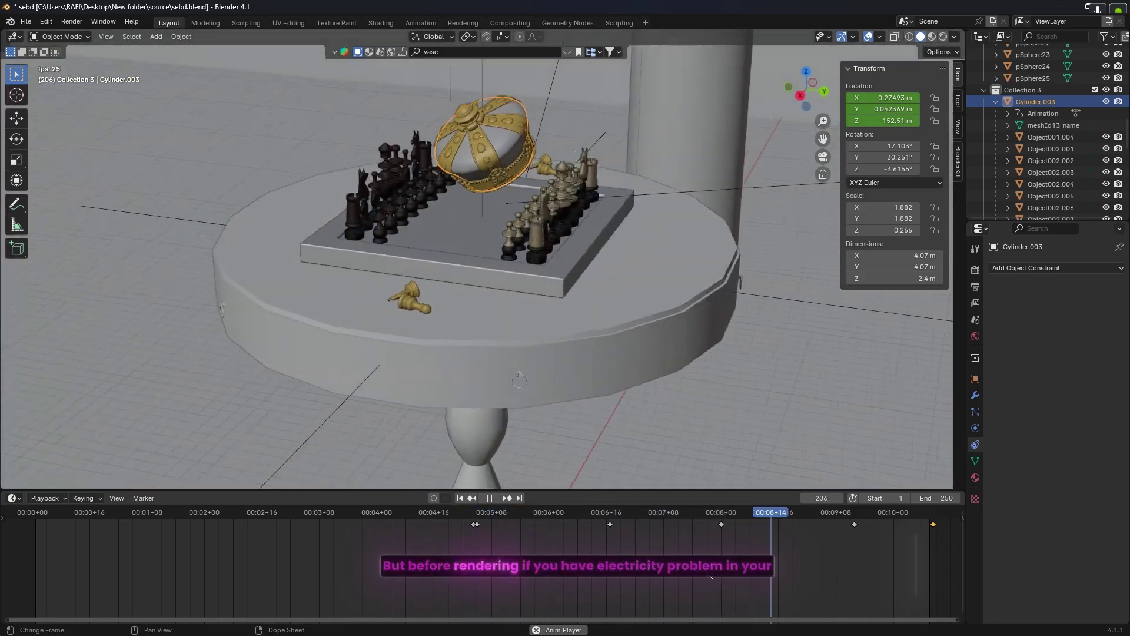
click(783, 514)
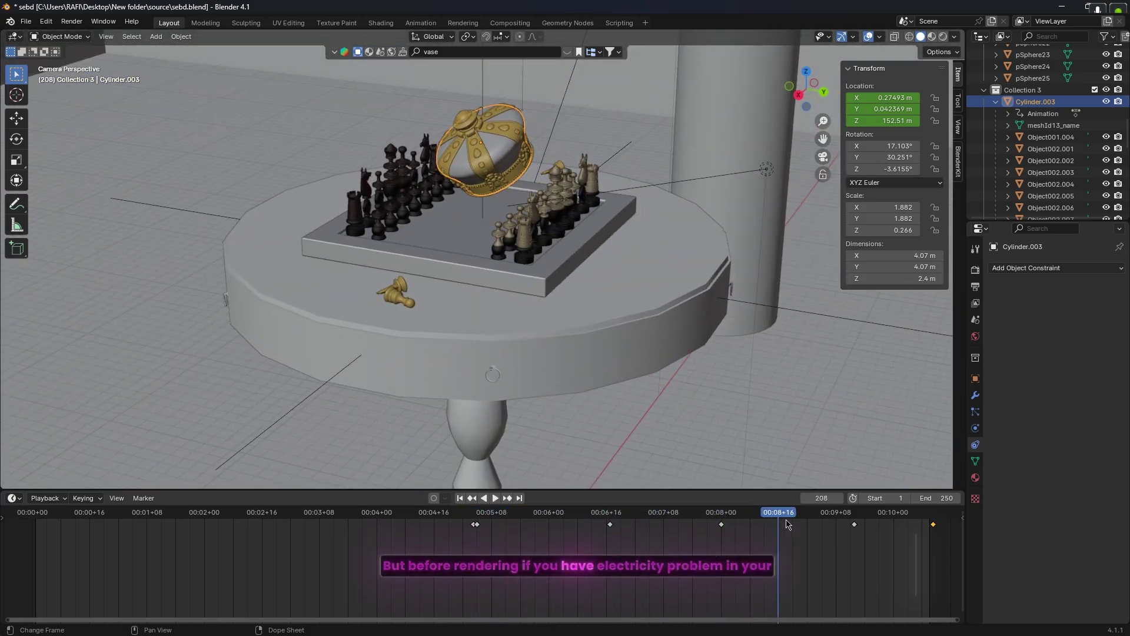
drag(783, 519, 742, 518)
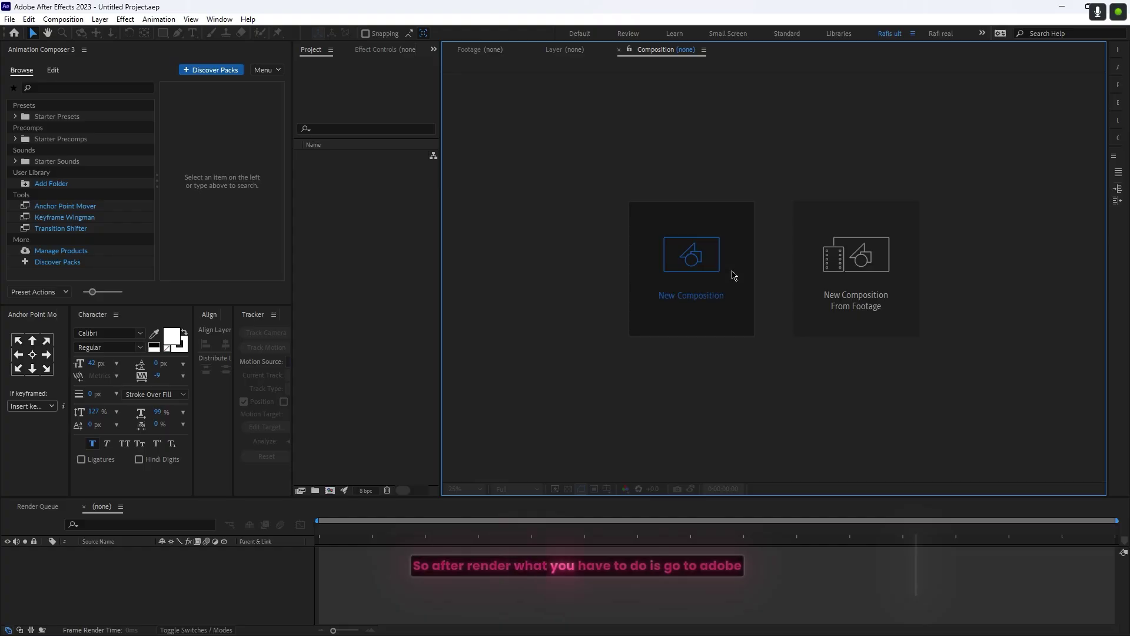
Switch to After Effects and create a composition with the Social Media Landscape HD 1920x1080 30 fps preset.
click(733, 208)
click(385, 234)
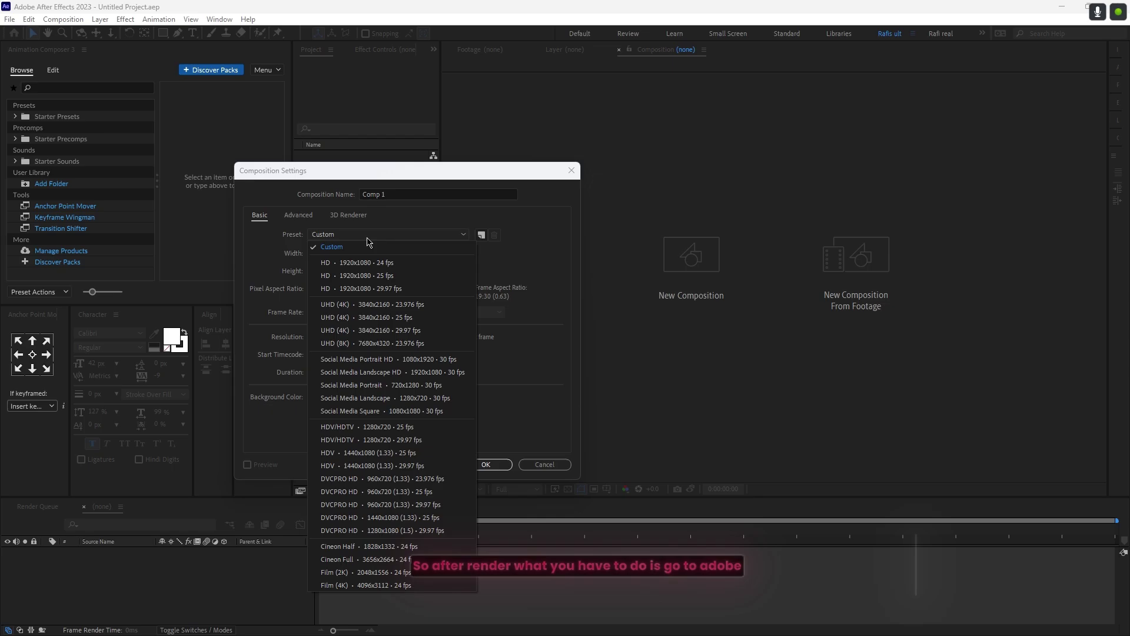
click(419, 373)
click(485, 465)
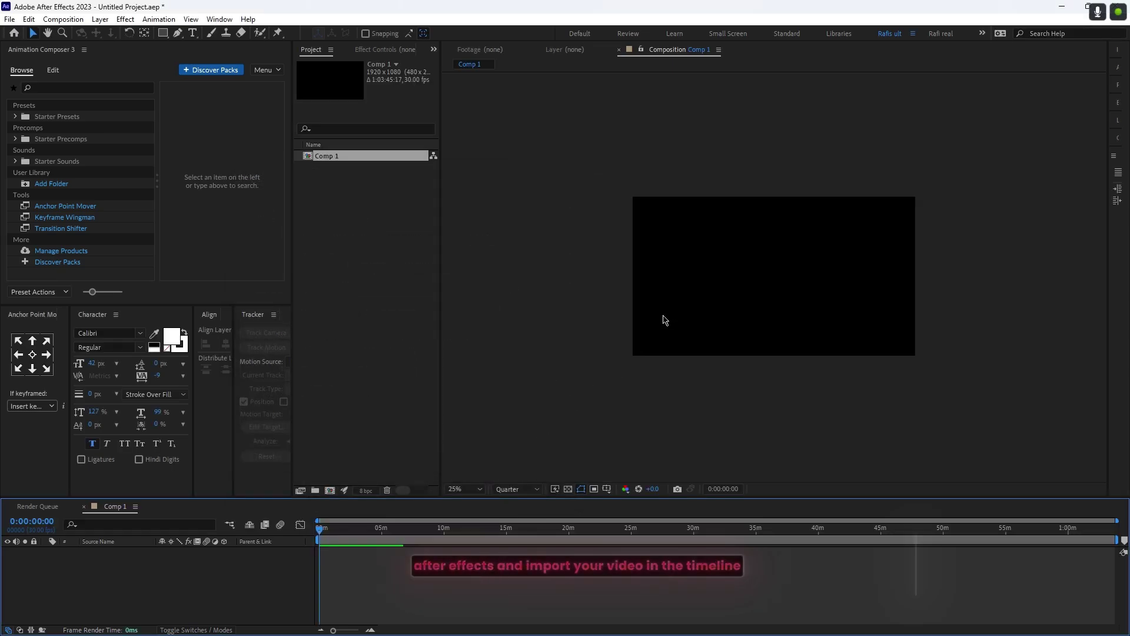
Import the rendered video 0001-0250.mp4 and place it as a layer at the start of Comp 1.
scroll(653, 305, up, 2)
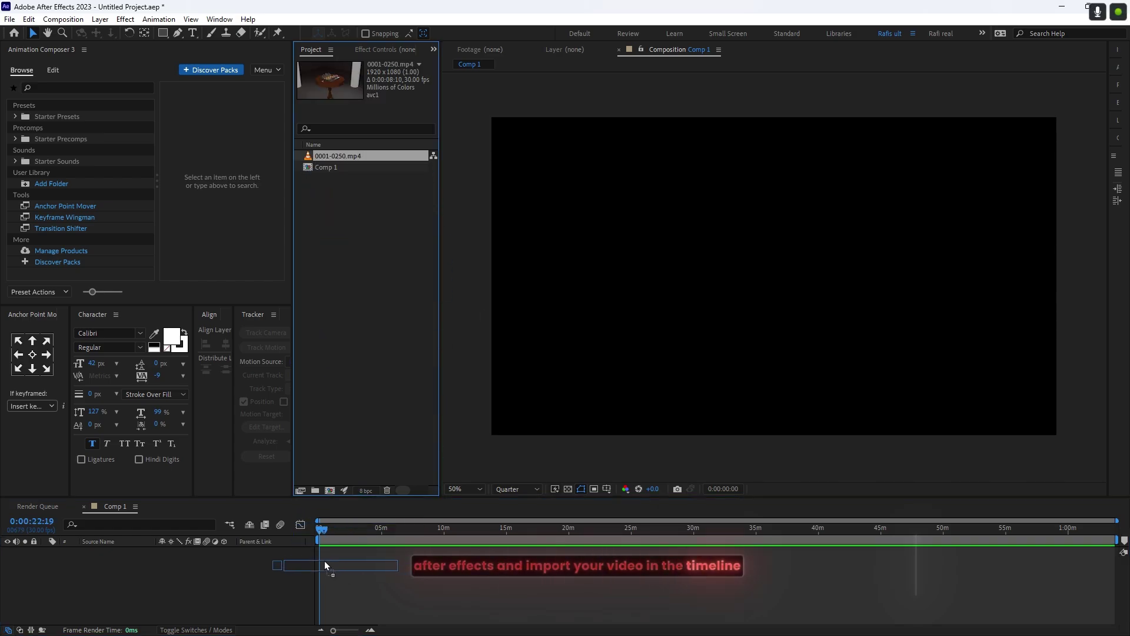
drag(323, 565, 360, 557)
alt+scroll(381, 576, up, 5)
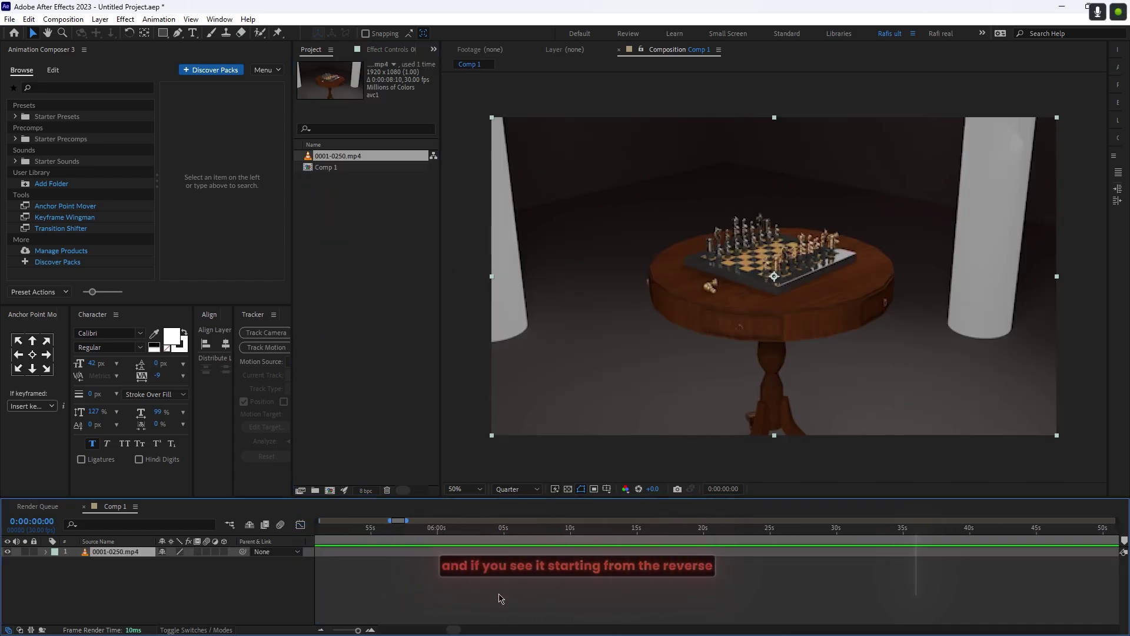
Time-reverse the 0001-0250.mp4 layer and set the composition preview resolution to Full.
right_click(466, 552)
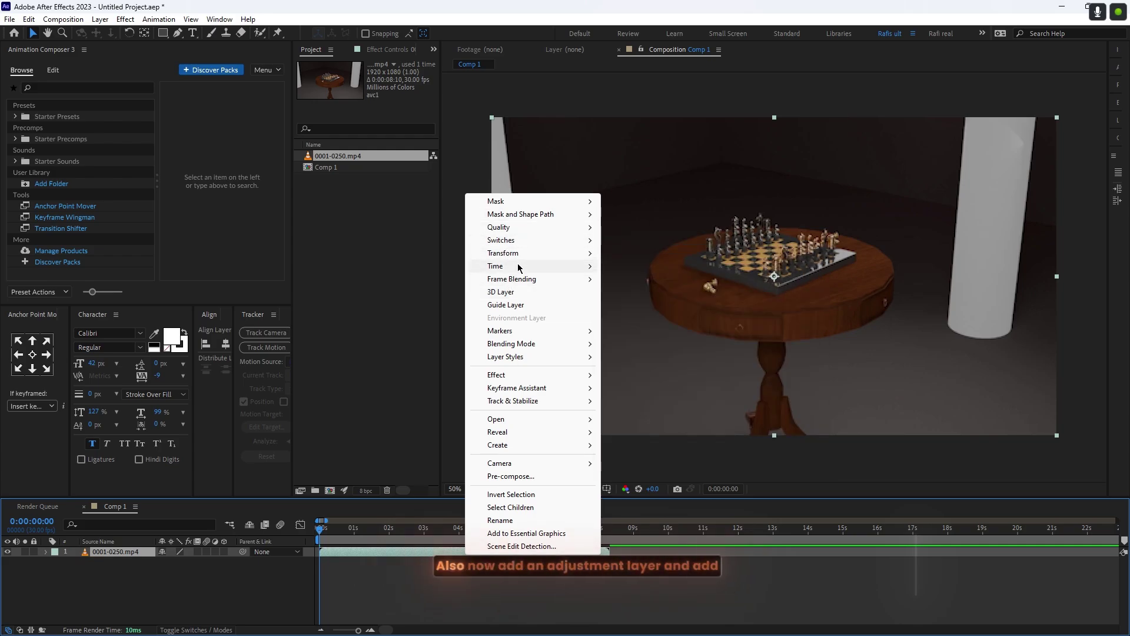
mouse_move(541, 265)
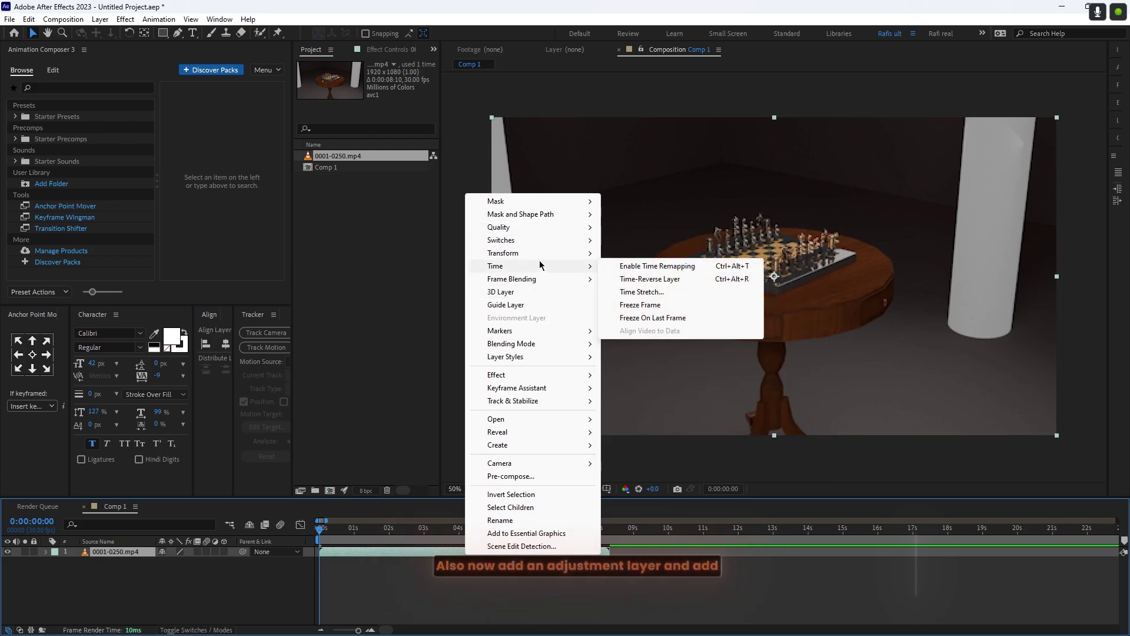
click(669, 281)
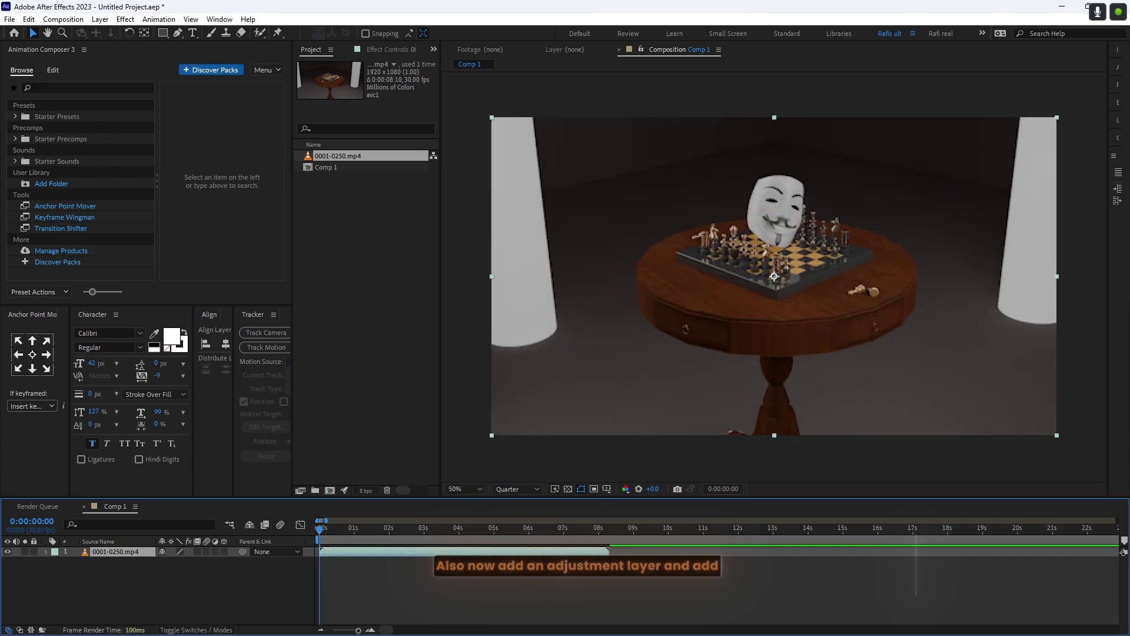
click(500, 493)
click(511, 515)
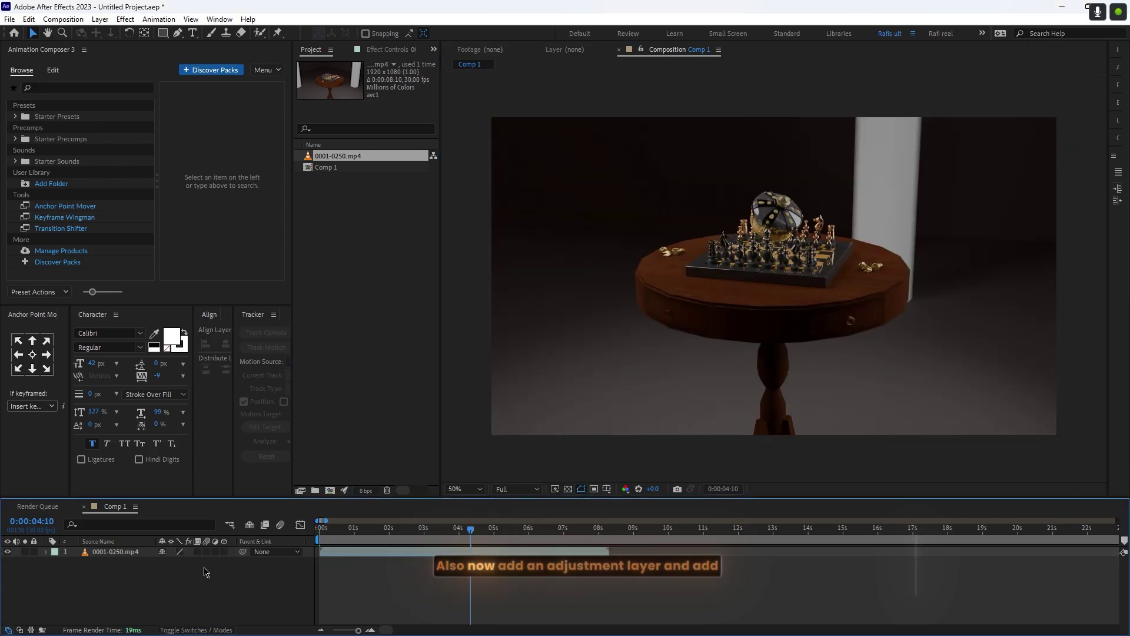
Add an adjustment layer with the Deep Glow effect at radius 50 and exposure 0.10, and preview the composition.
right_click(204, 567)
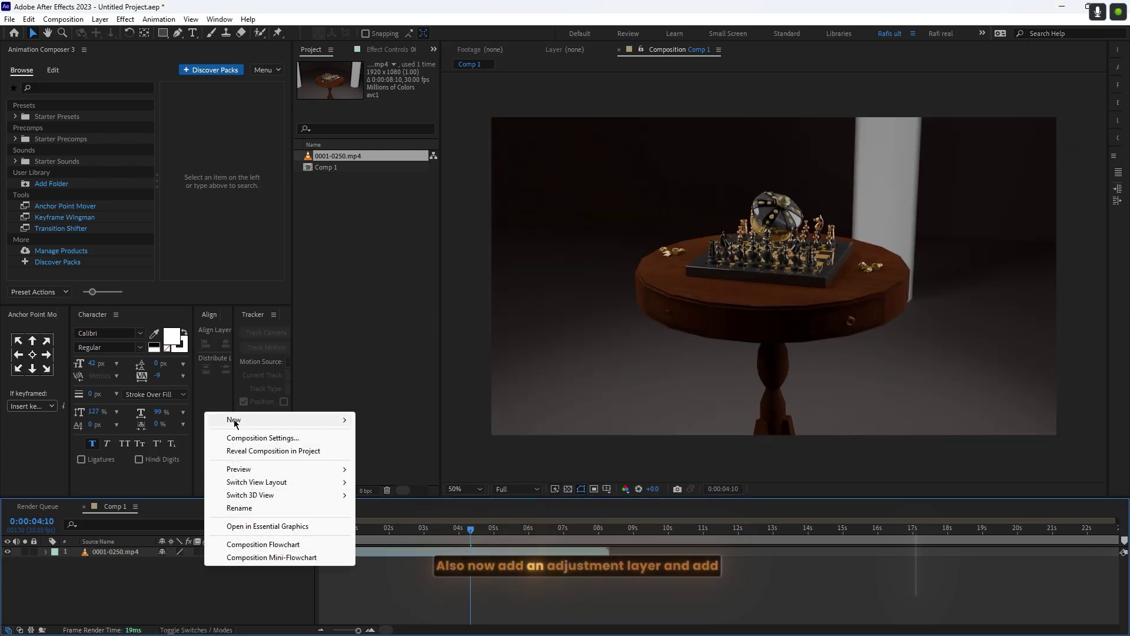
click(412, 516)
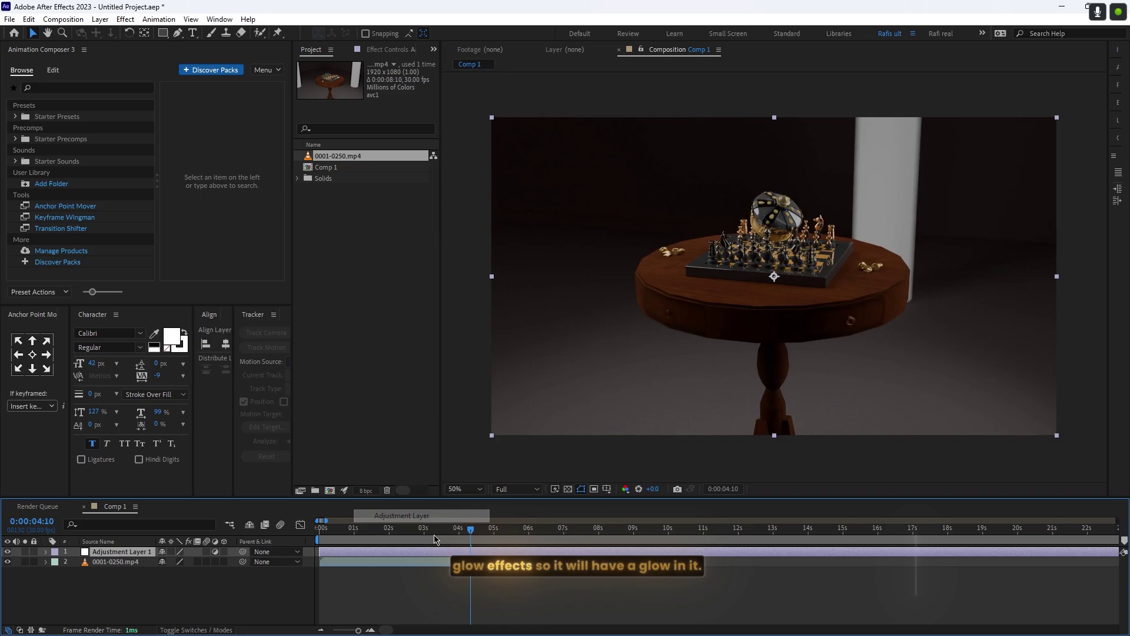
key(ctrl+space)
text(dee)
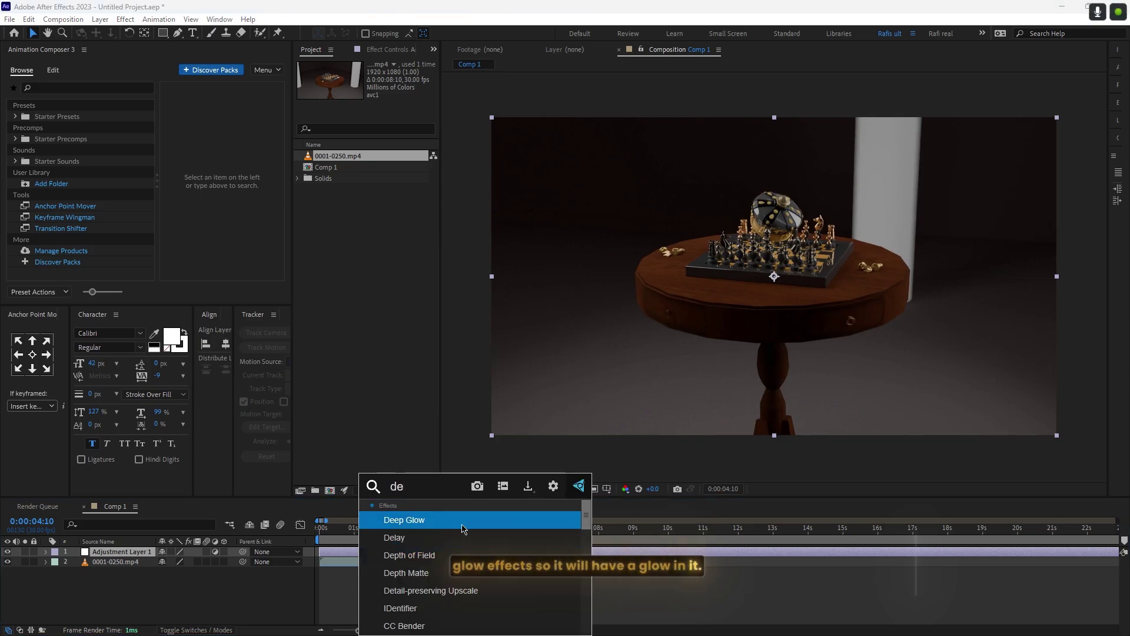
key(Return)
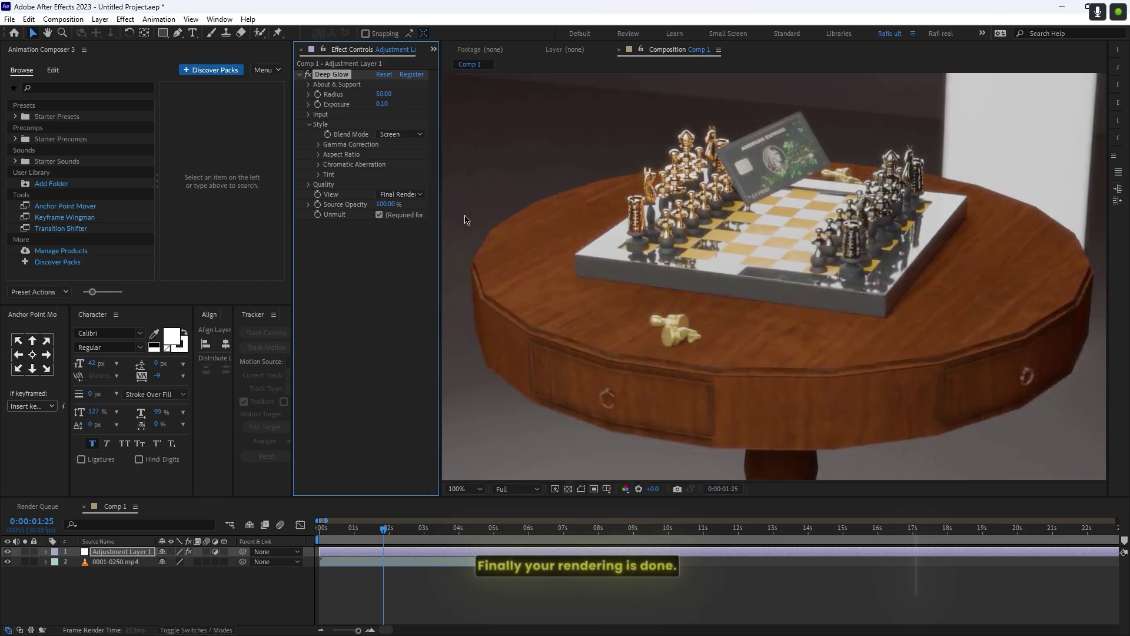
key(space)
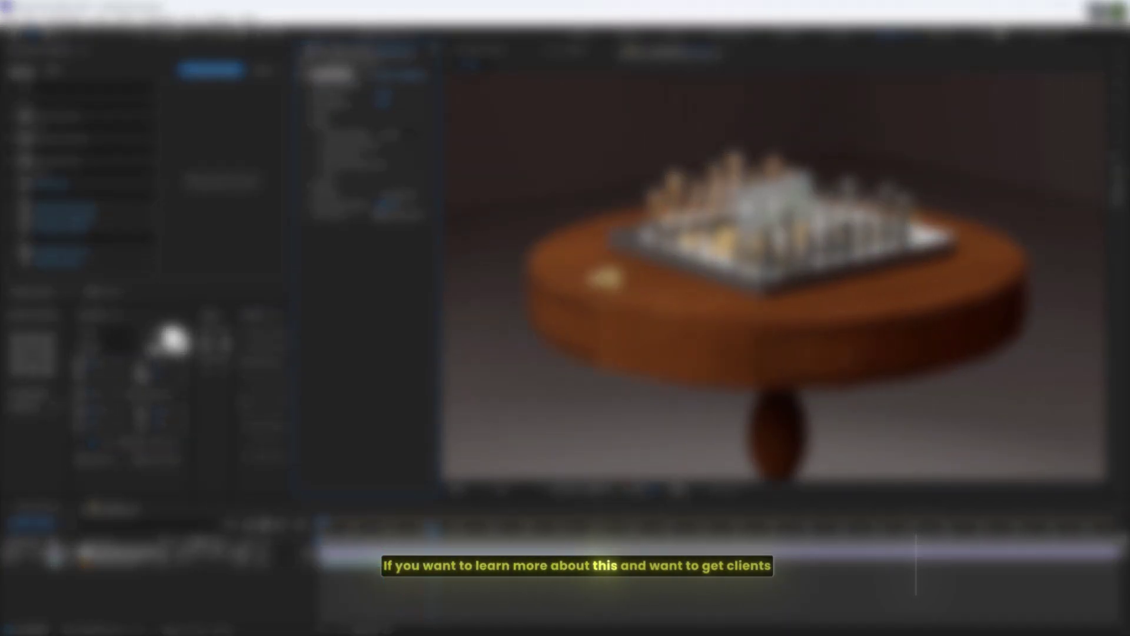